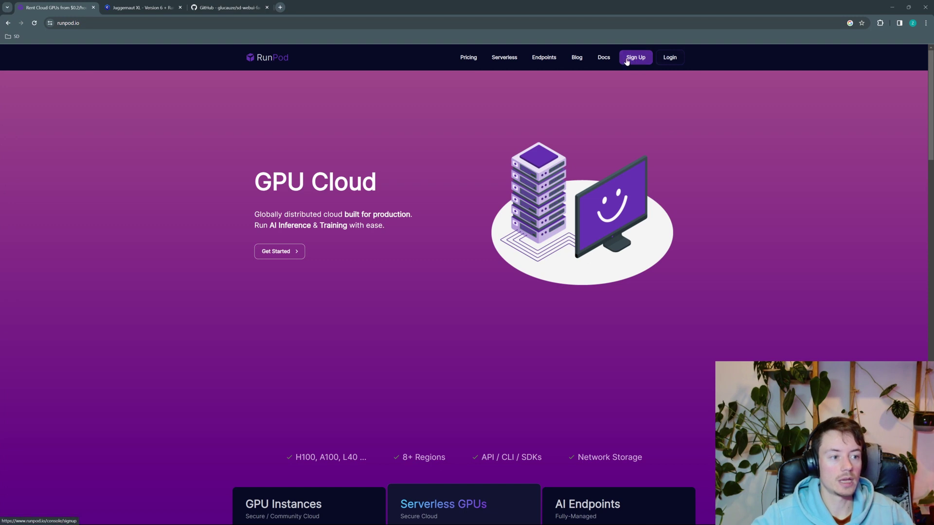
Step: Log in to the RunPod console and open the account's billing page
left_click(675, 61)
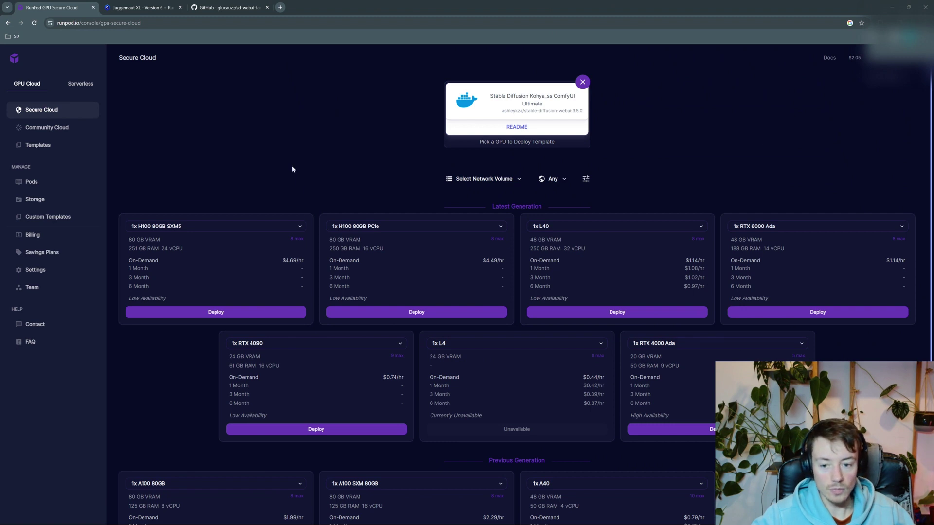
left_click(854, 59)
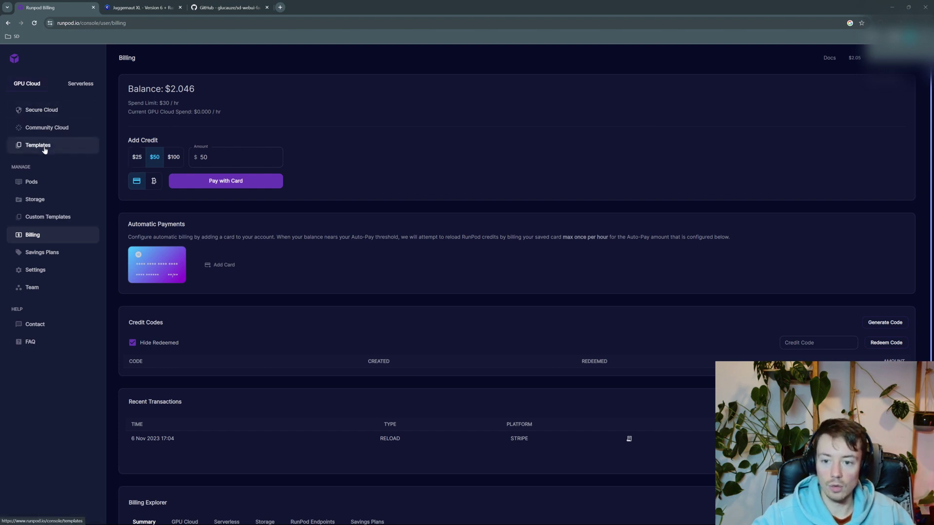
Step: Open the pod template list and search the page for "stable diffusion" templates
left_click(27, 149)
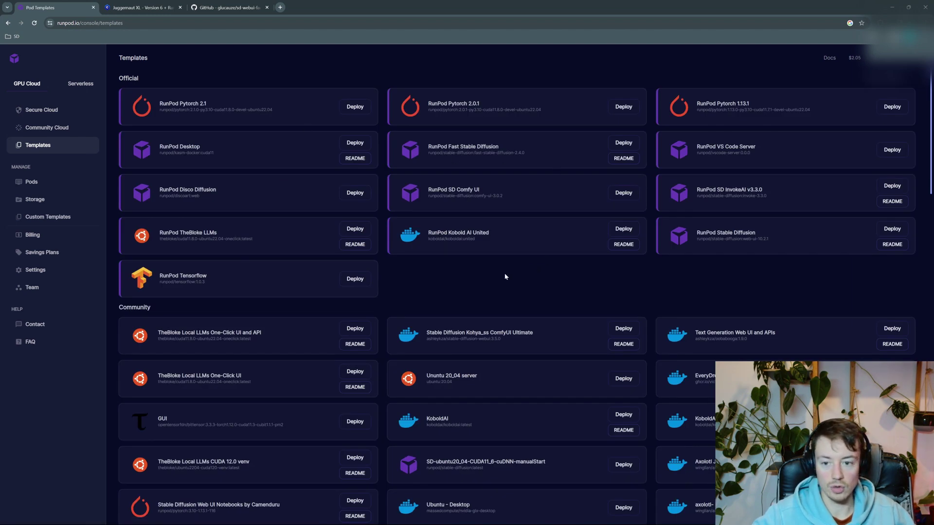
scroll(506, 277, "down", 1)
scroll(515, 263, "up", 1)
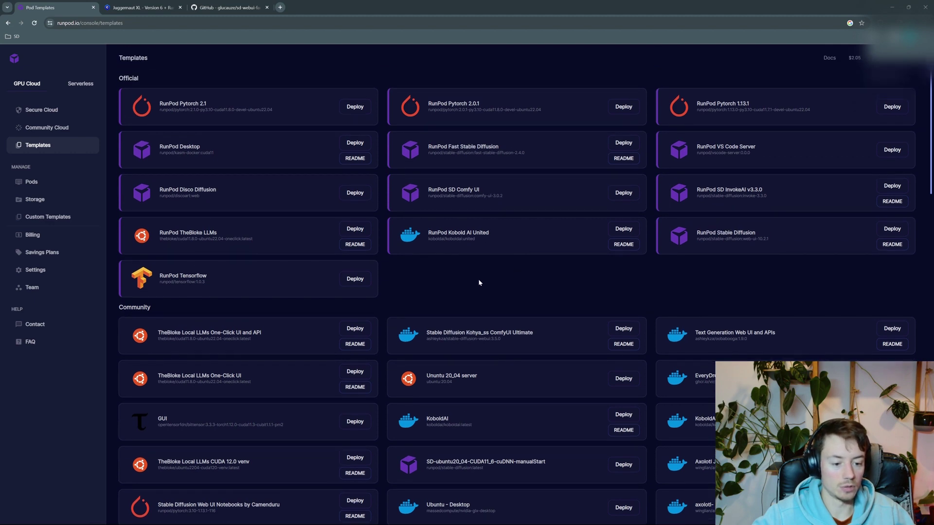
key("ctrl+f")
type("sta")
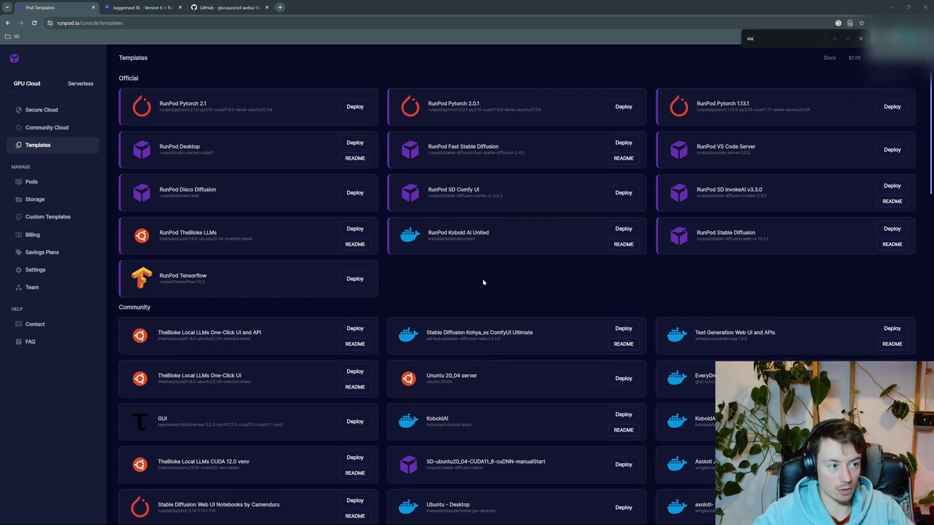
type("ble d")
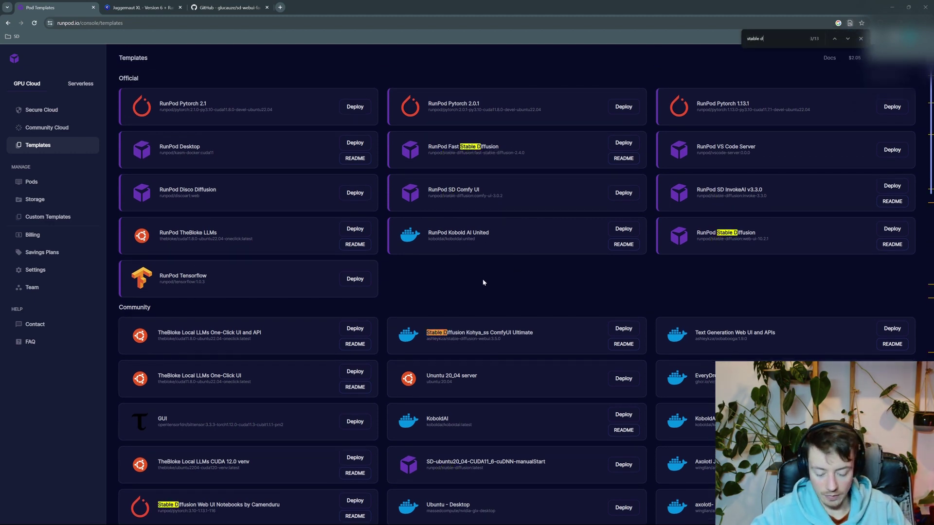
type("iffusion")
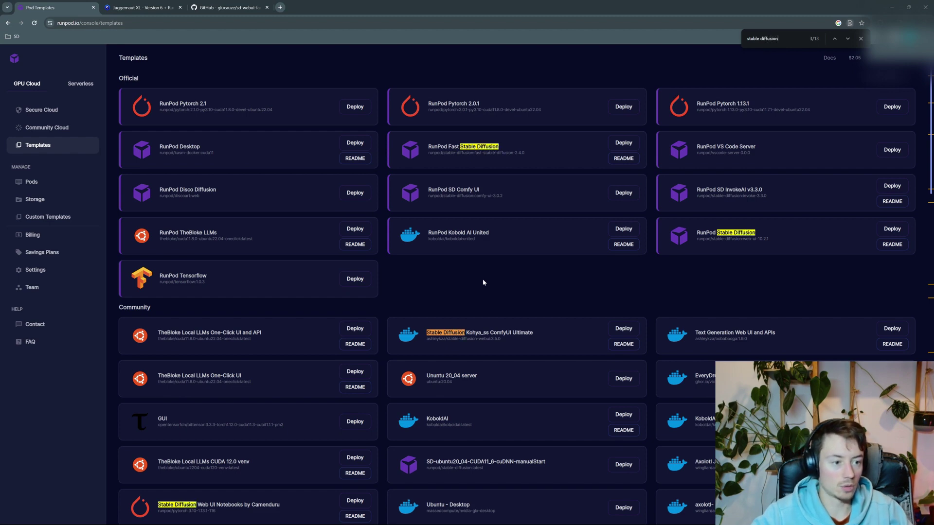
scroll(535, 154, "down", 7)
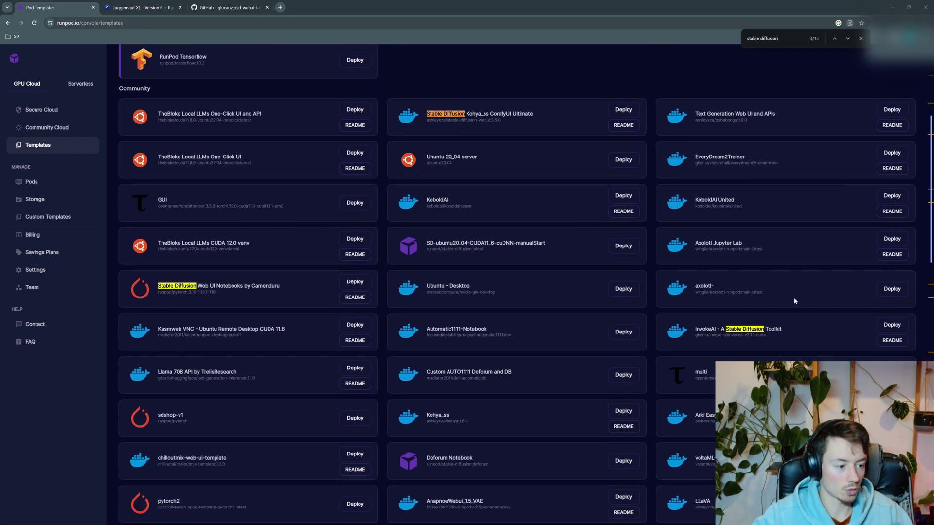
scroll(733, 303, "down", 12)
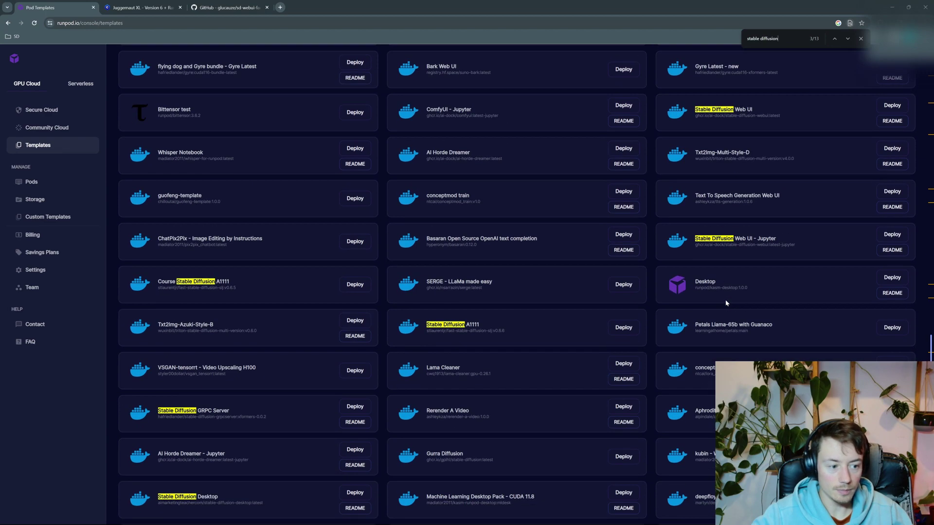
scroll(728, 319, "up", 20)
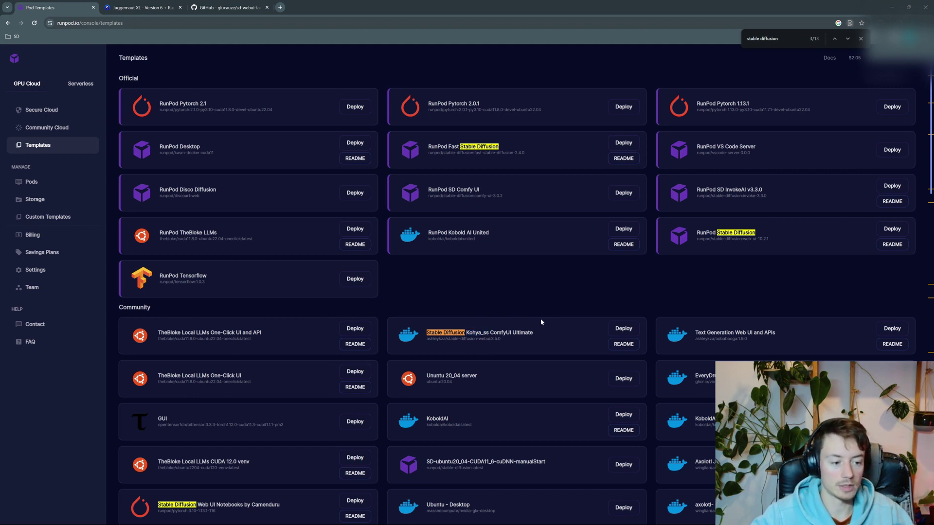
Step: Select the Stable Diffusion Kohya_ss ComfyUI Ultimate template for deployment on a 1x A40 GPU, keeping On-Demand (Non-Interruptible) pricing
left_click(631, 328)
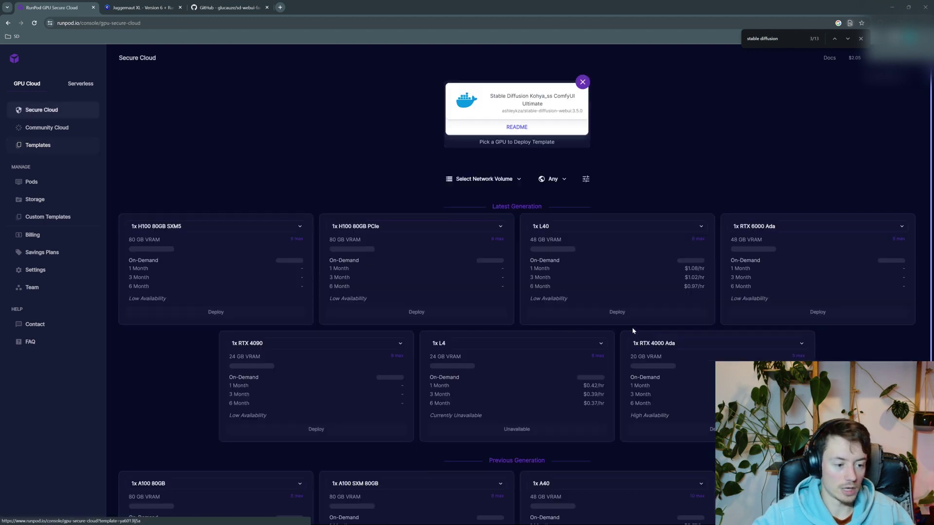
scroll(407, 184, "down", 4)
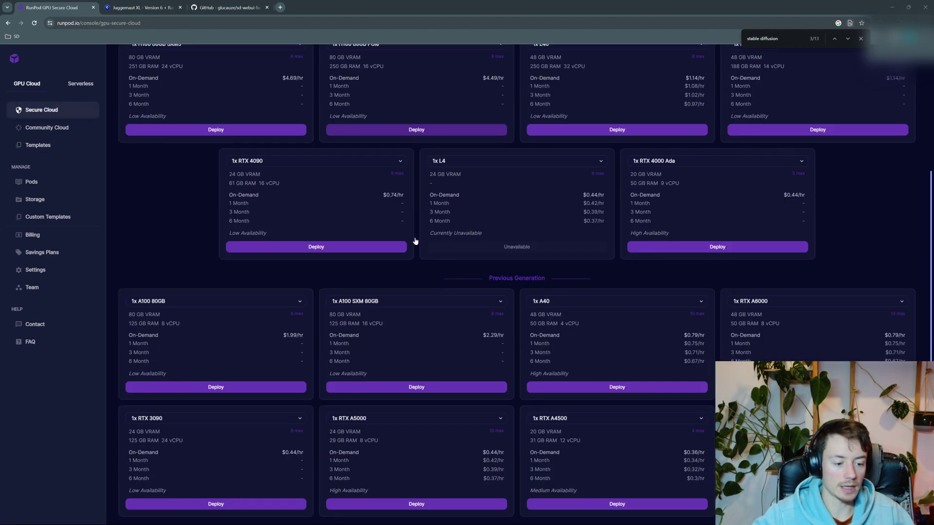
scroll(410, 217, "down", 1)
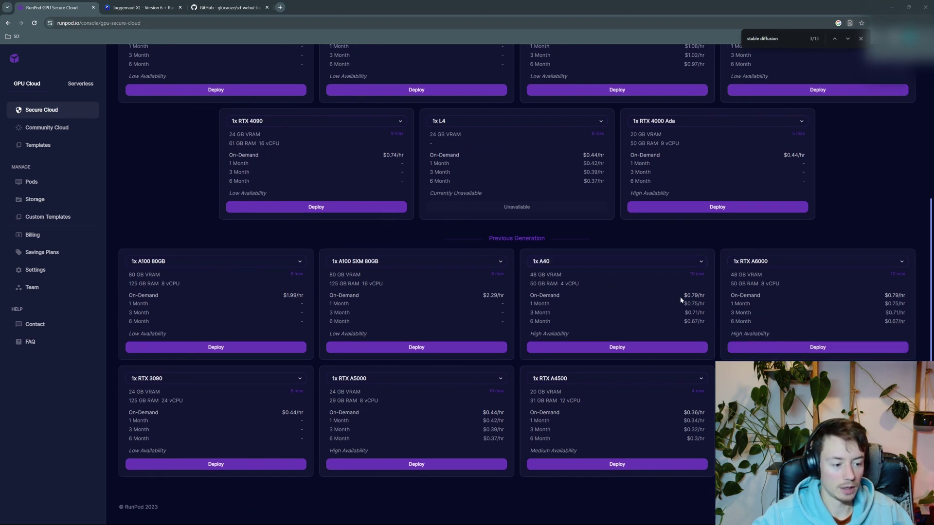
left_click(623, 346)
left_click(187, 170)
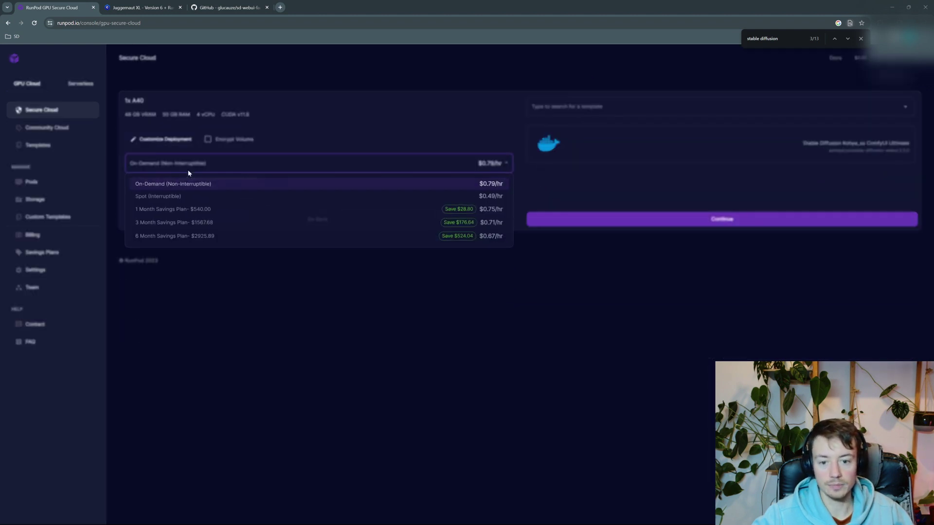
left_click(183, 165)
Step: Customize the deployment by setting the temporary container disk to 50 GB and apply the override
left_click(170, 140)
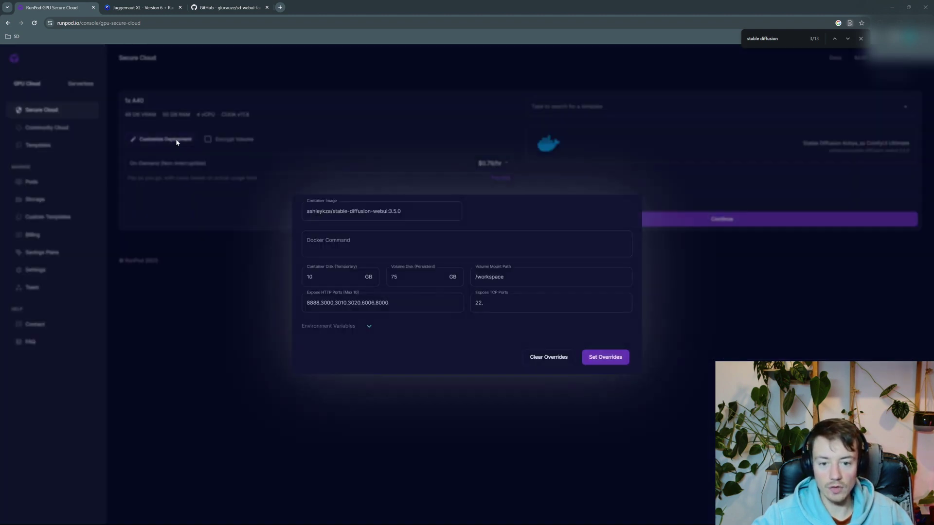
left_click(312, 266)
type("50")
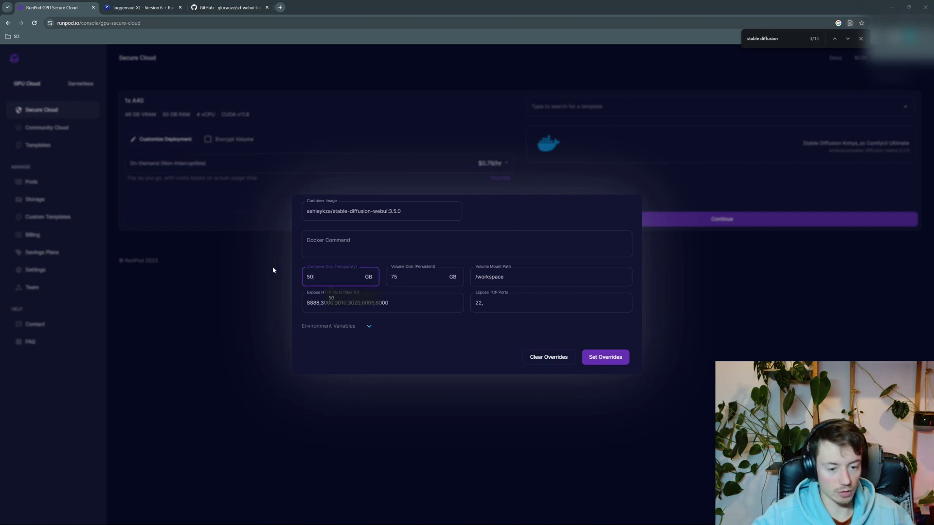
left_click(302, 264)
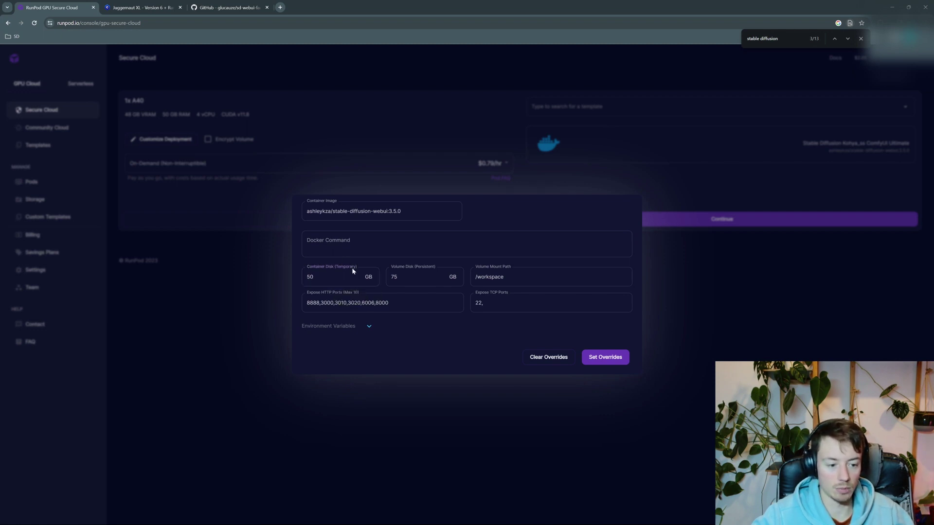
left_click(616, 357)
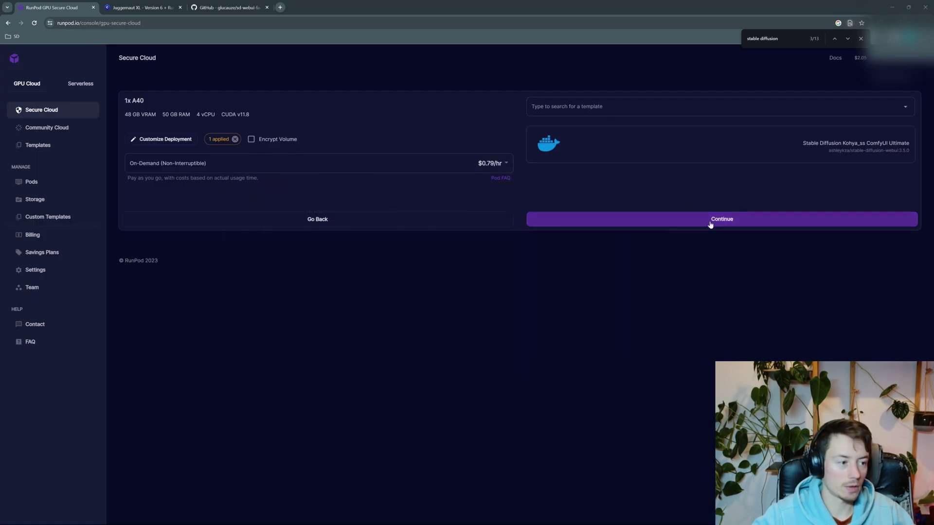
Step: Close the page search, continue to the pricing summary and deploy the A40 pod
left_click(861, 38)
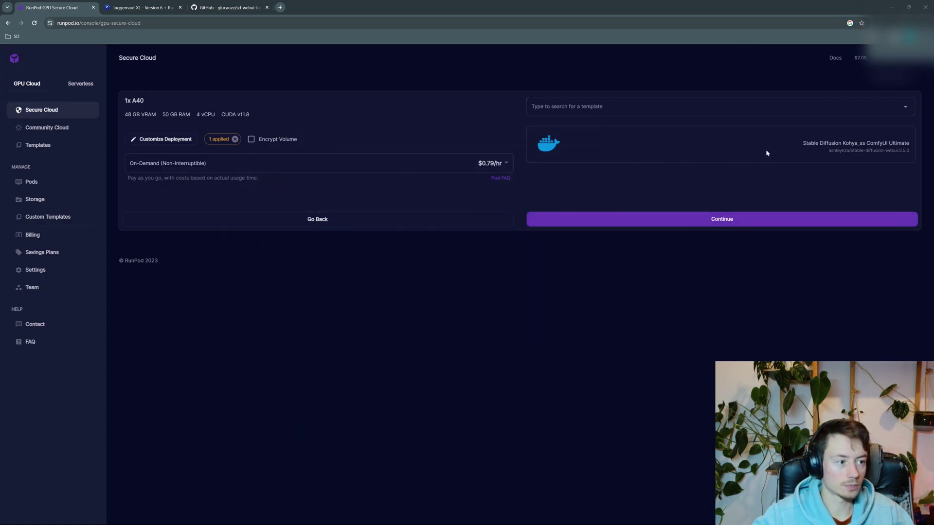
left_click(651, 225)
left_click_drag(712, 149, 786, 169)
left_click(788, 169)
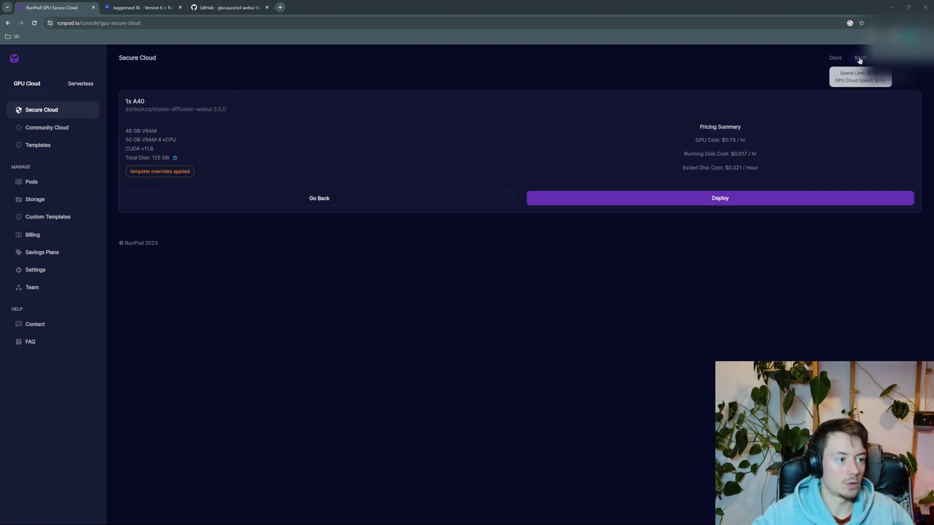
mouse_move(858, 58)
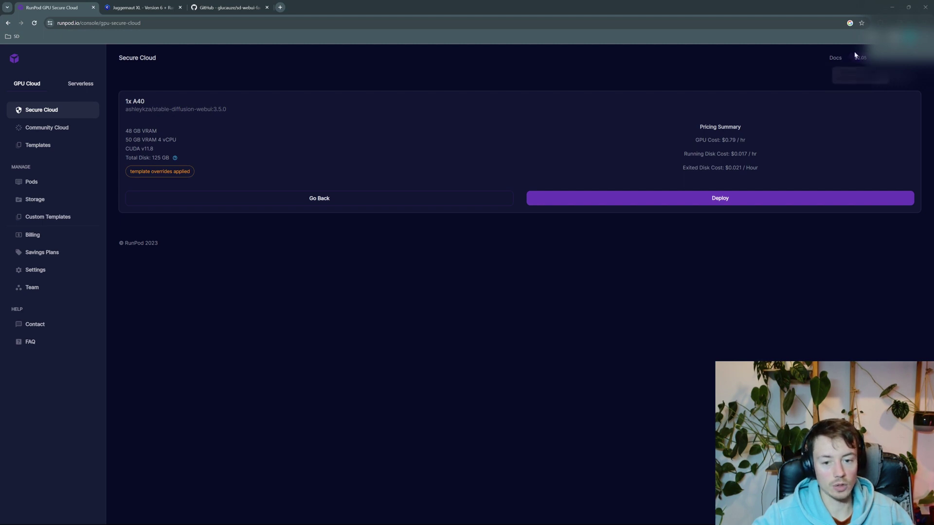
left_click(676, 195)
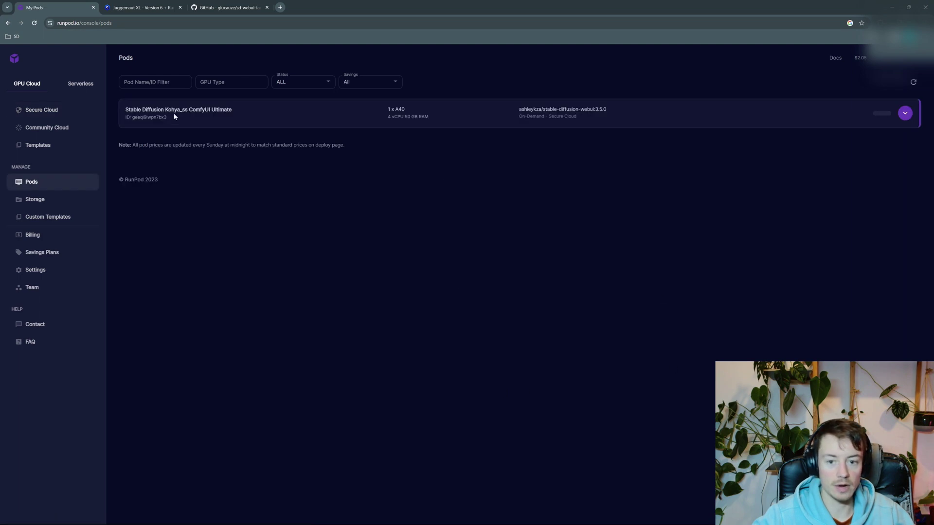
Step: Expand the new pod's details and check its HTTP and SSH connection options once it is running
left_click(904, 113)
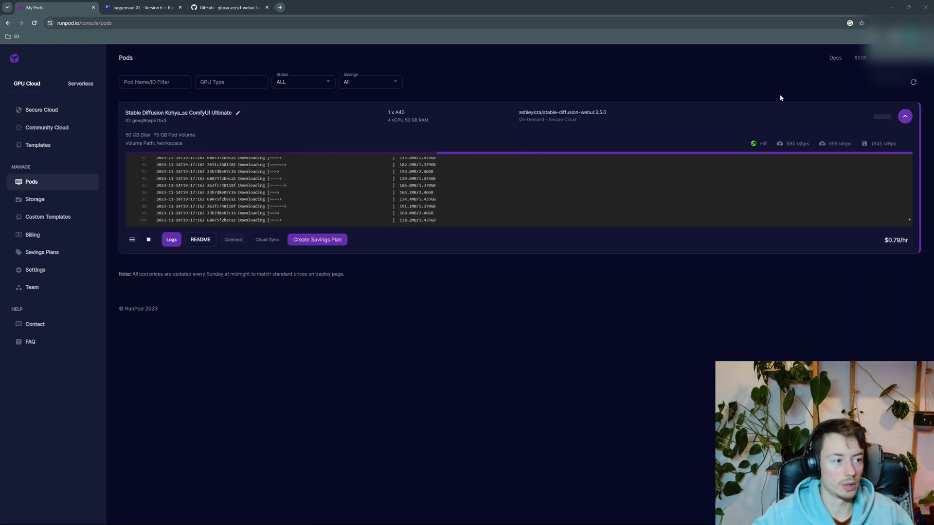
mouse_move(858, 60)
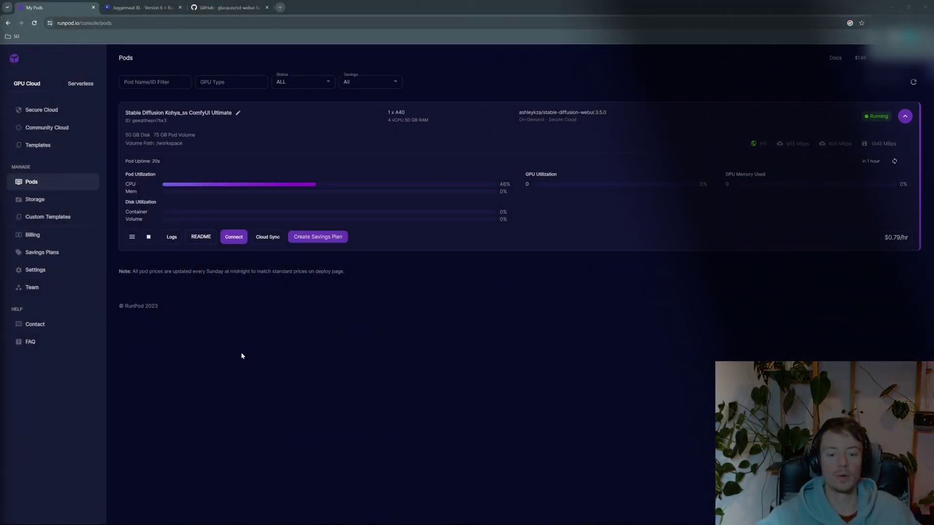
left_click(240, 236)
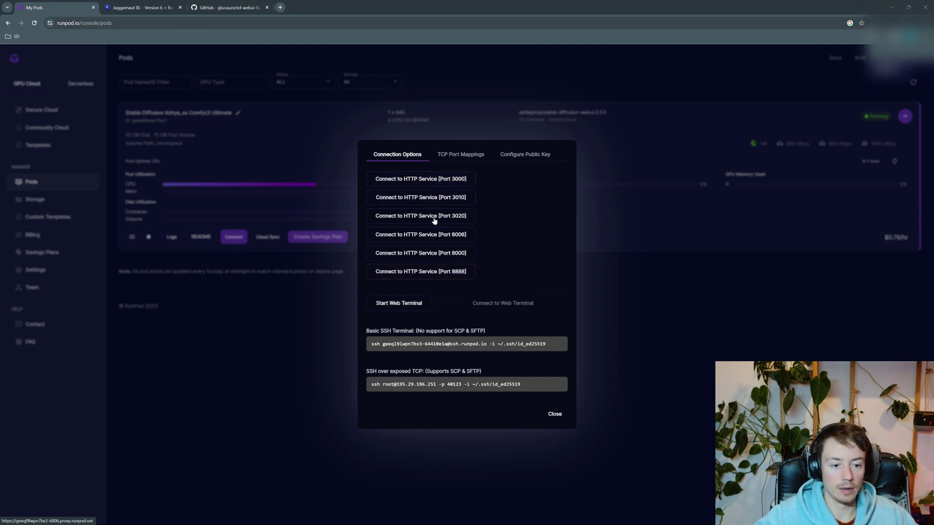
left_click(250, 306)
Step: Open the pod's README and examine the ports table for the A1111 Stable Diffusion Web UI and Jupyter Lab connect ports
left_click(207, 238)
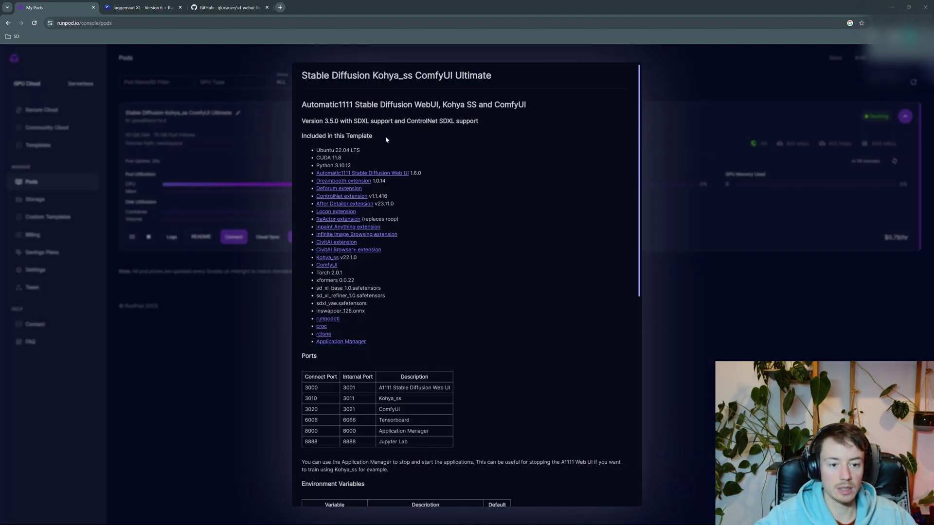
scroll(455, 167, "down", 2)
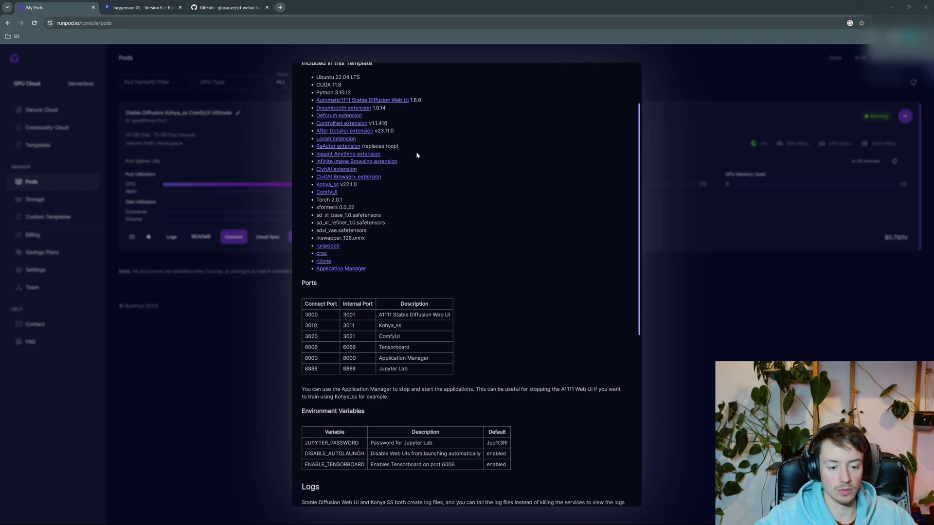
scroll(420, 184, "down", 2)
left_click_drag(377, 243, 454, 245)
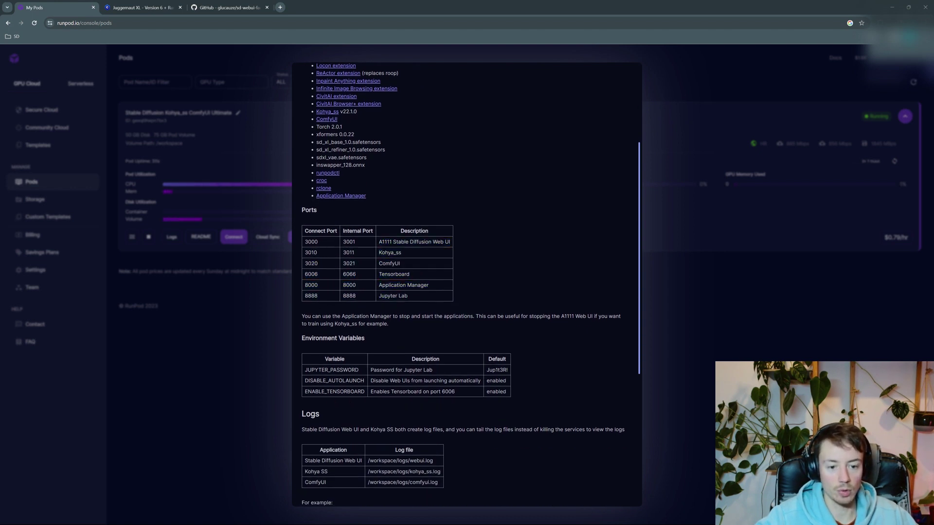
double_click(311, 241)
left_click(319, 300)
double_click(311, 296)
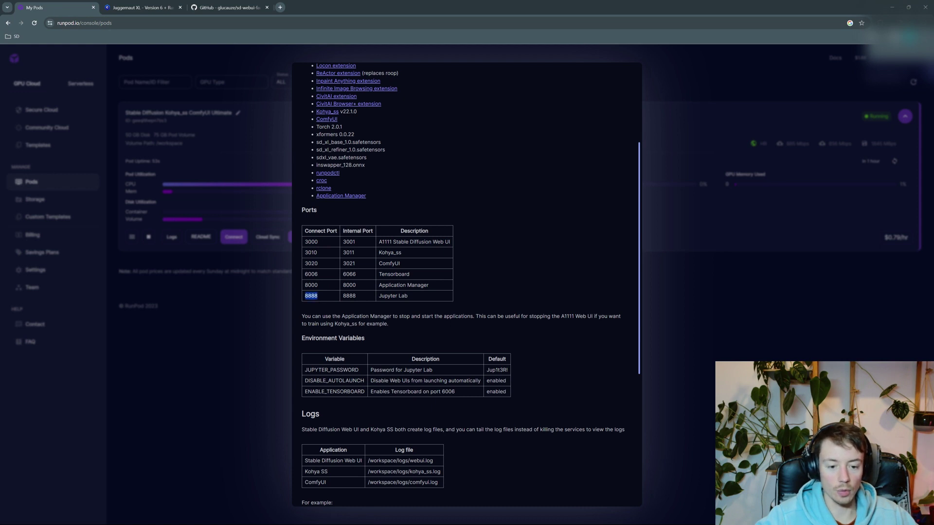
left_click(366, 305)
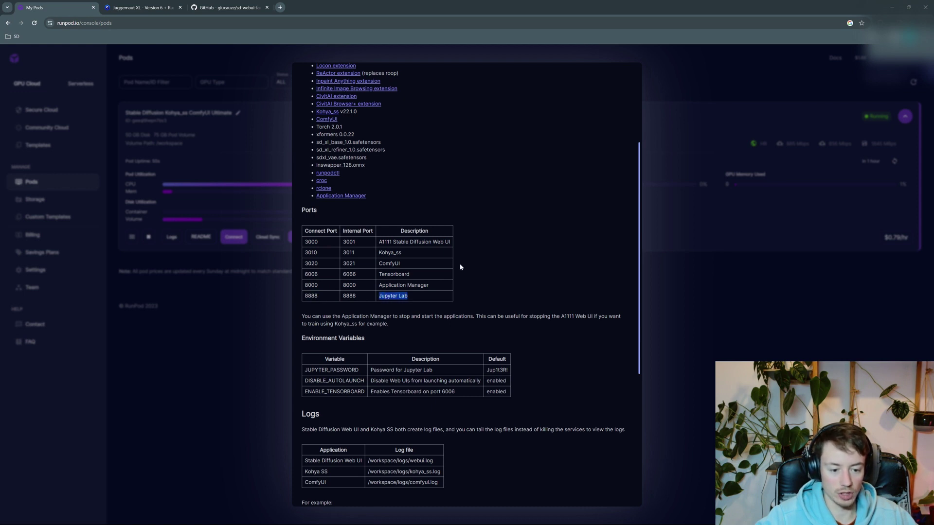
Step: Examine the README's environment variables and logs sections, highlighting the default Jupyter Lab password and the example log command
scroll(439, 284, "down", 3)
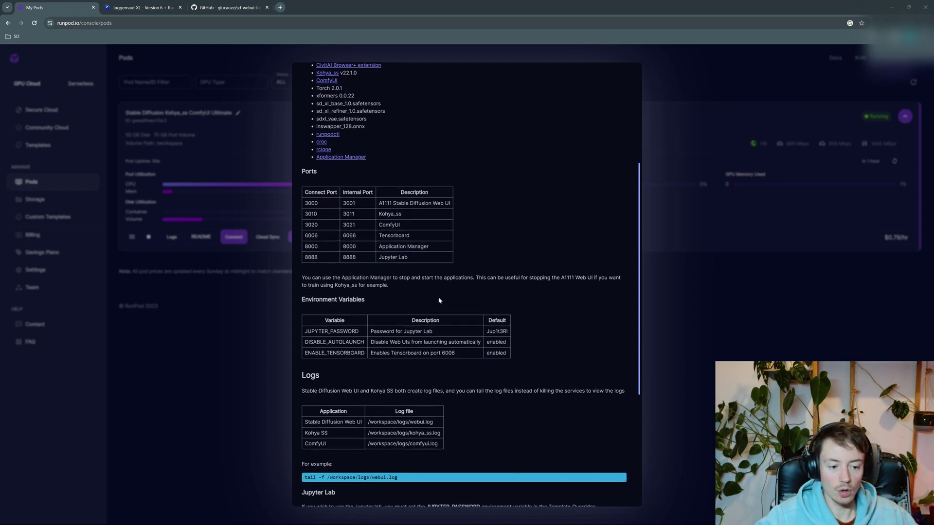
triple_click(401, 297)
left_click(440, 299)
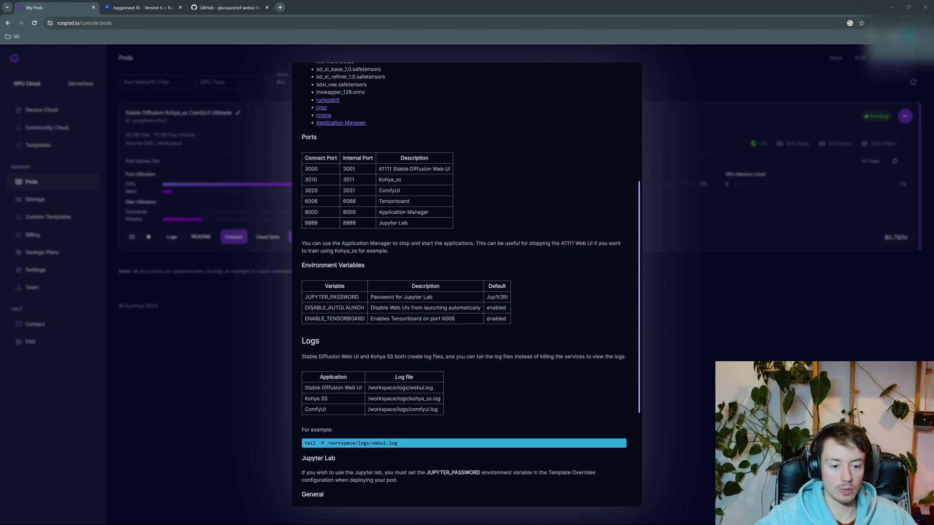
left_click_drag(485, 296, 507, 297)
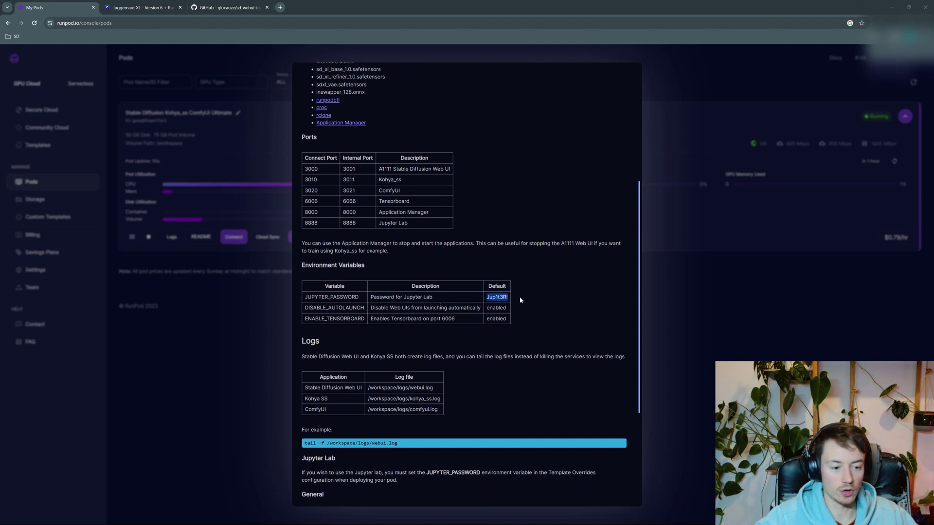
left_click(550, 289)
scroll(445, 353, "down", 2)
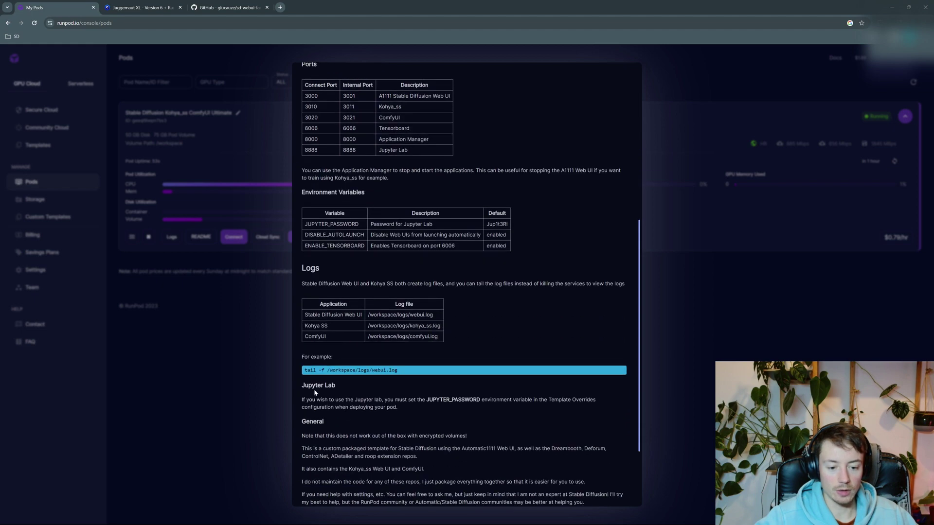
left_click_drag(304, 369, 409, 367)
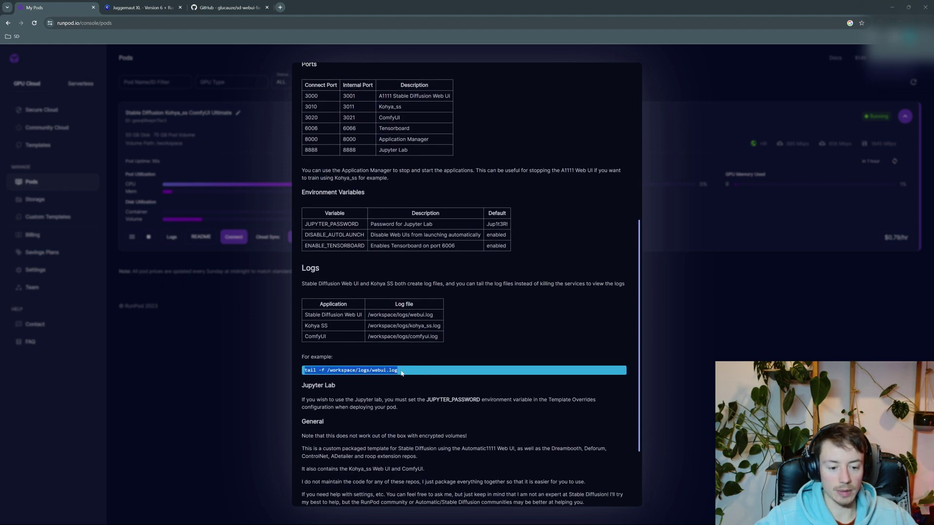
Step: Close the README and connect to the pod's HTTP service on port 3000 for the Stable Diffusion web UI
scroll(402, 373, "up", 3)
scroll(402, 373, "down", 2)
left_click(421, 393)
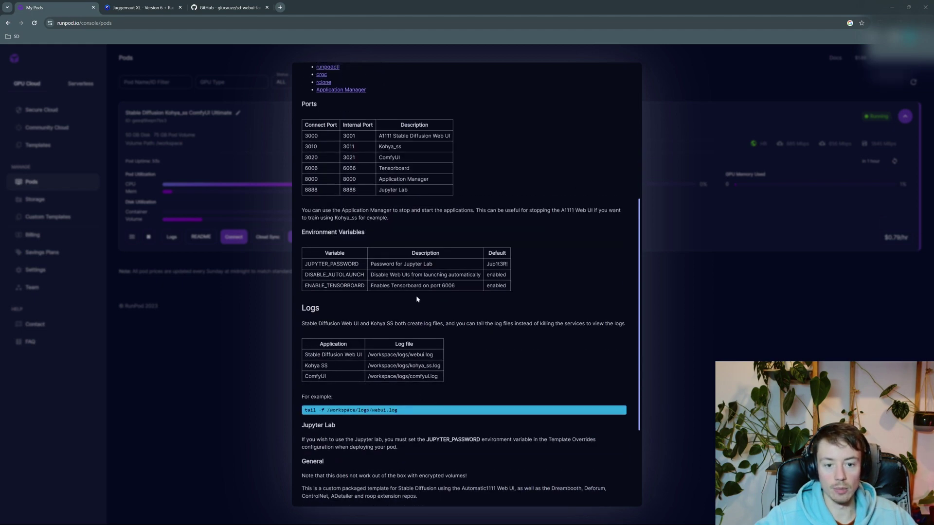
left_click(194, 327)
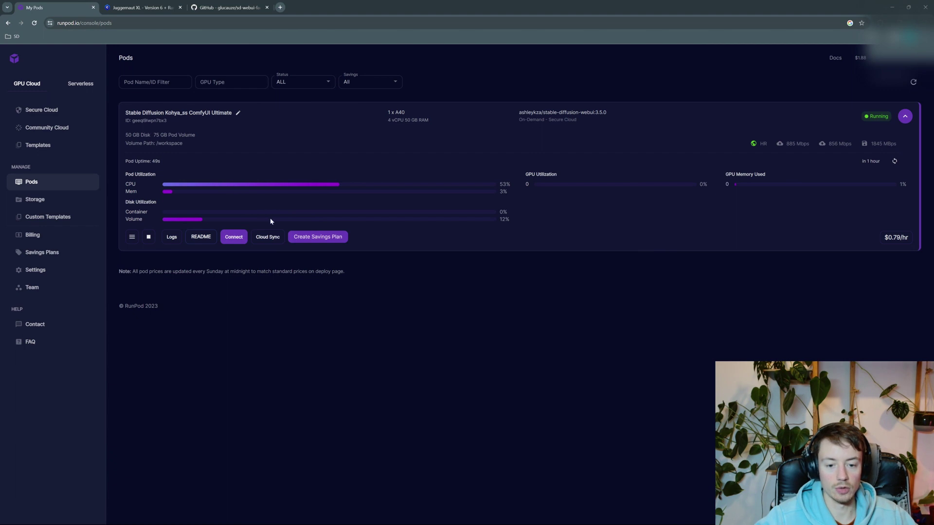
left_click(240, 238)
left_click(425, 180)
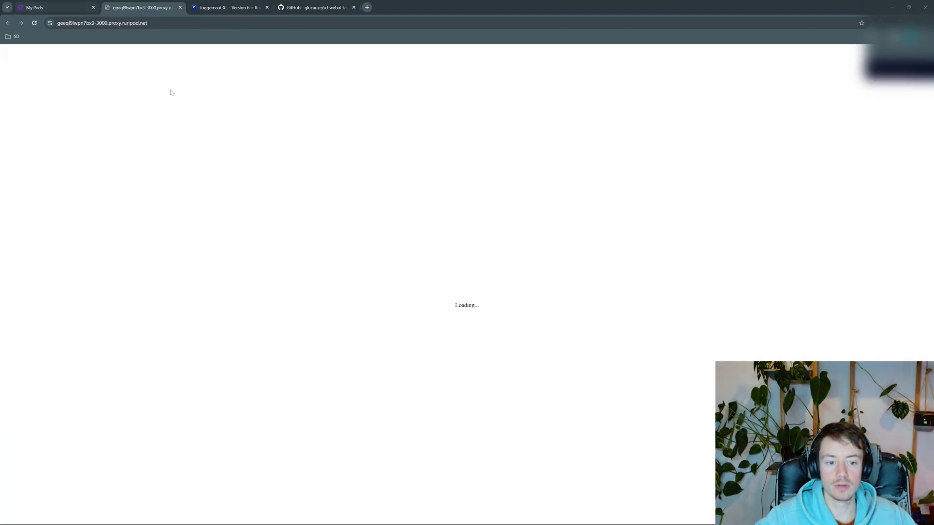
Step: Log in to Jupyter Lab through the port 8888 service with its password, without saving it, and widen the file browser
left_click(90, 4)
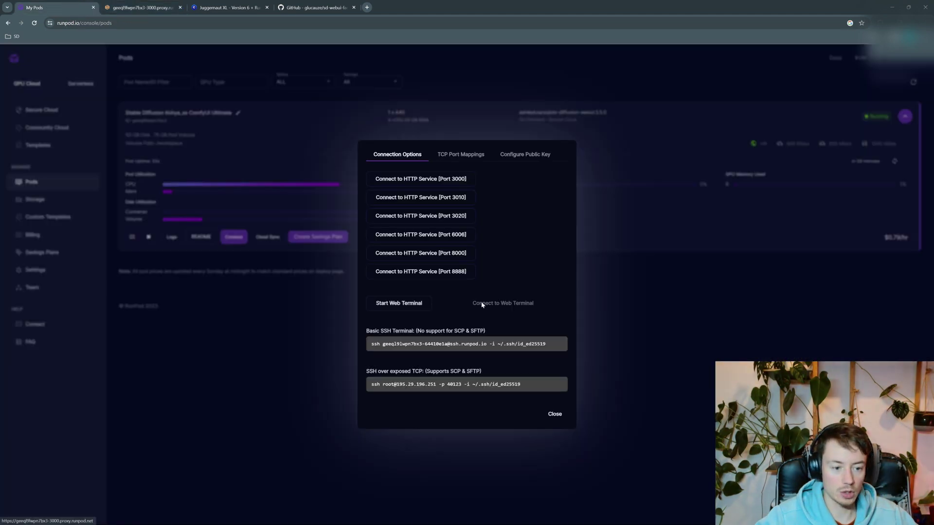
left_click(450, 270)
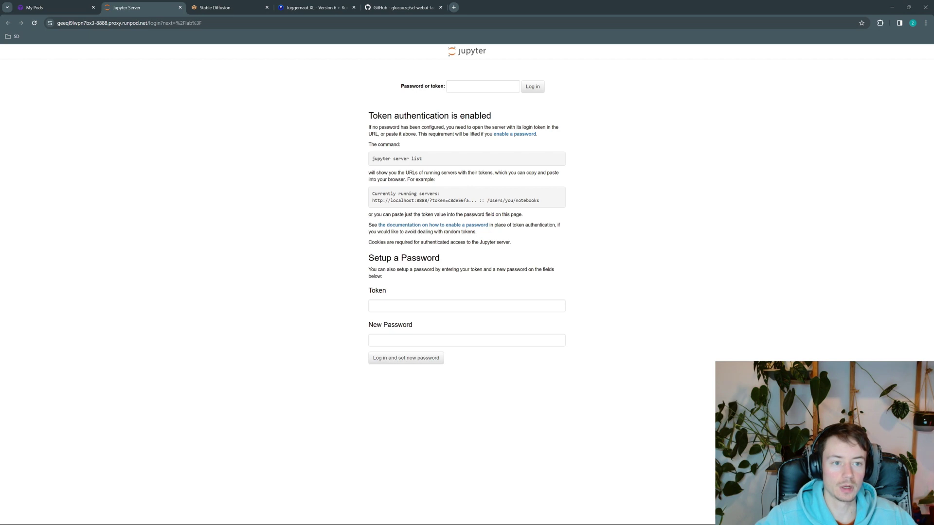
key("ctrl+v")
key("Return")
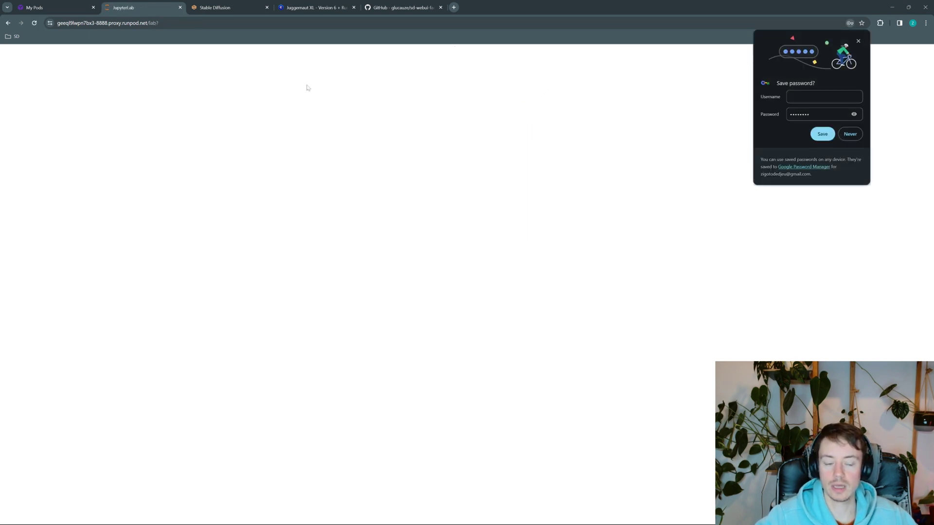
left_click(848, 133)
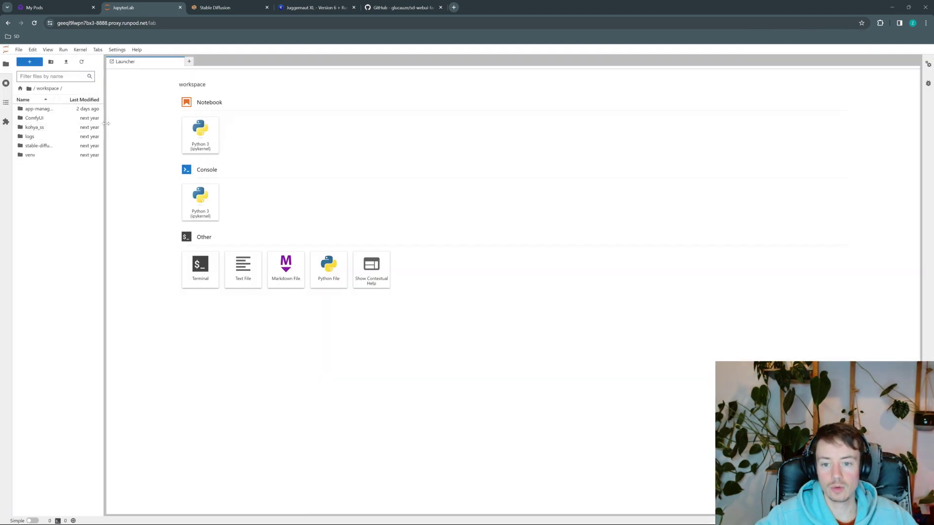
left_click_drag(103, 127, 149, 129)
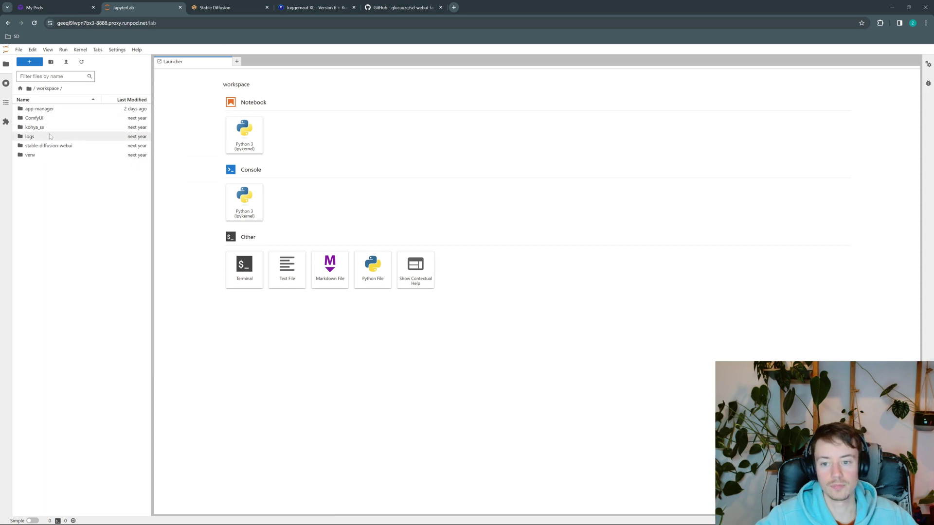
Step: Switch to the Stable Diffusion web UI and set the image width and height to 1080
left_click(210, 9)
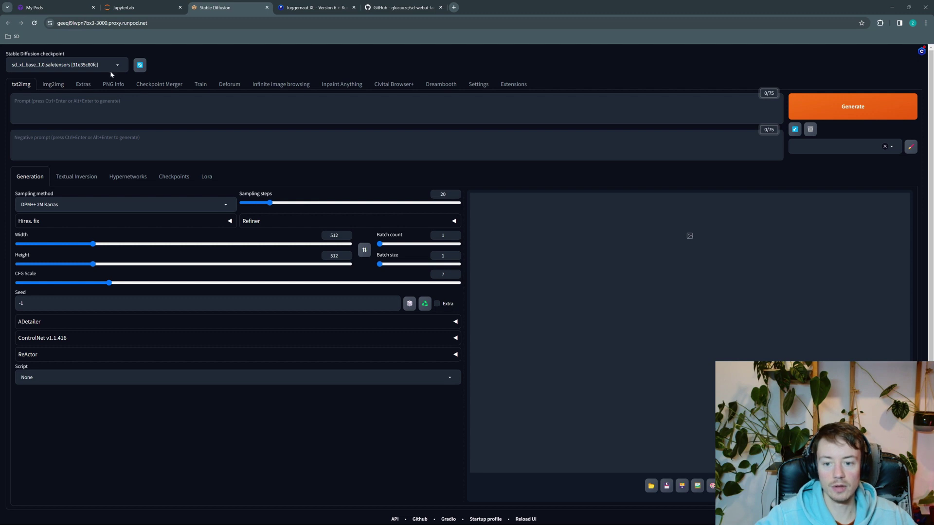
left_click(92, 63)
left_click(21, 63)
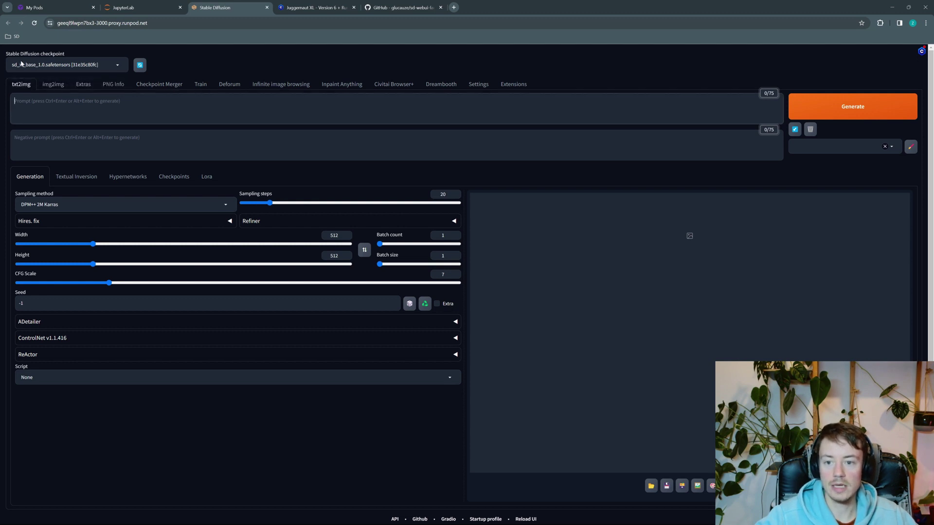
left_click(333, 235)
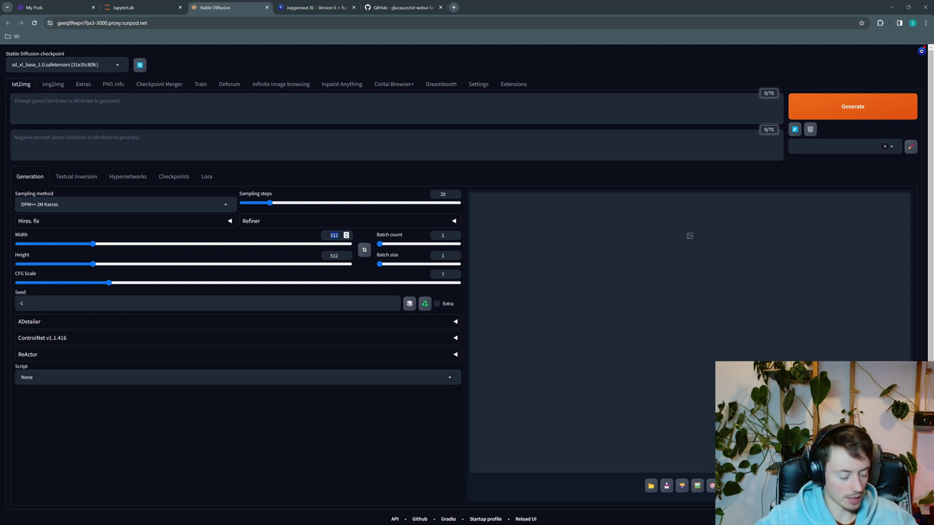
type("10")
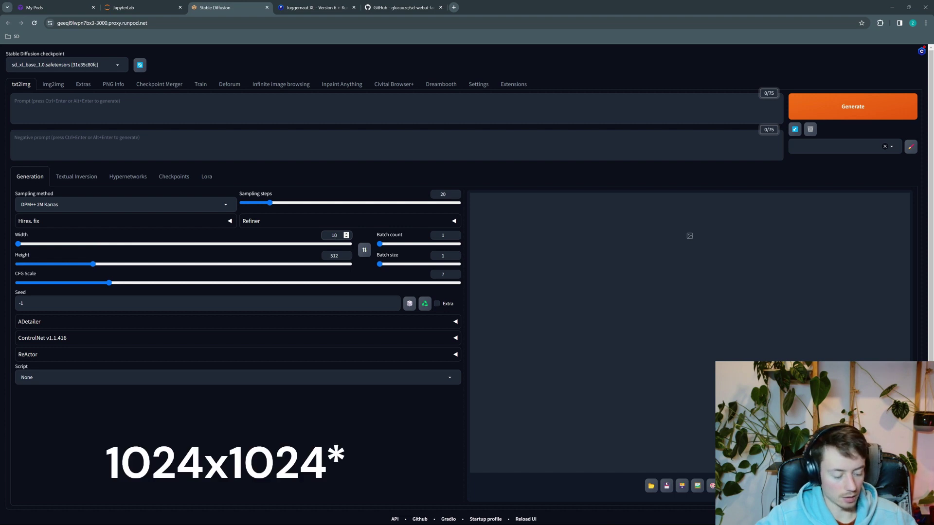
type("80")
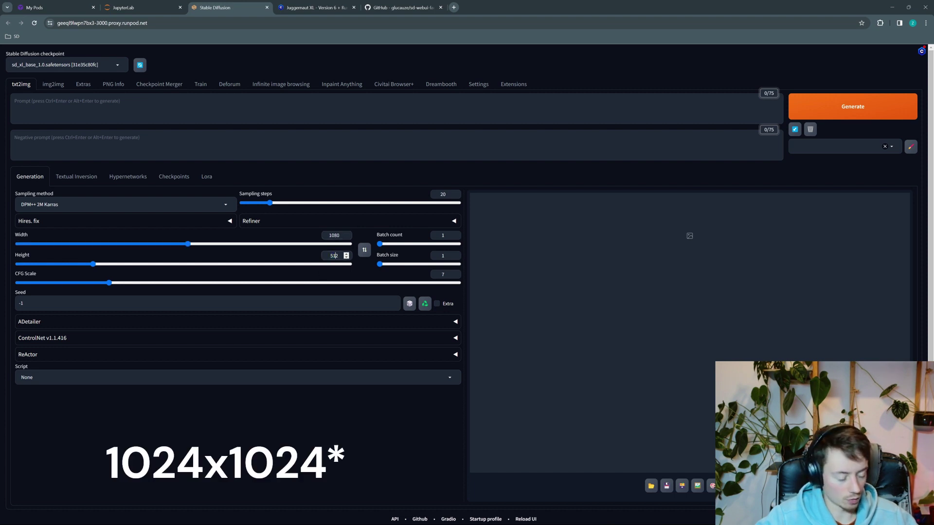
type("01081")
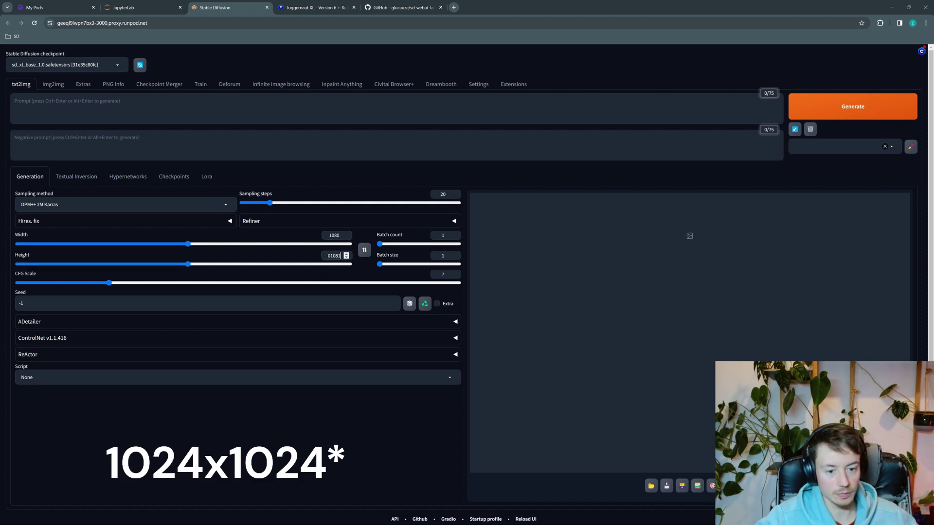
key("BackSpace")
type("0")
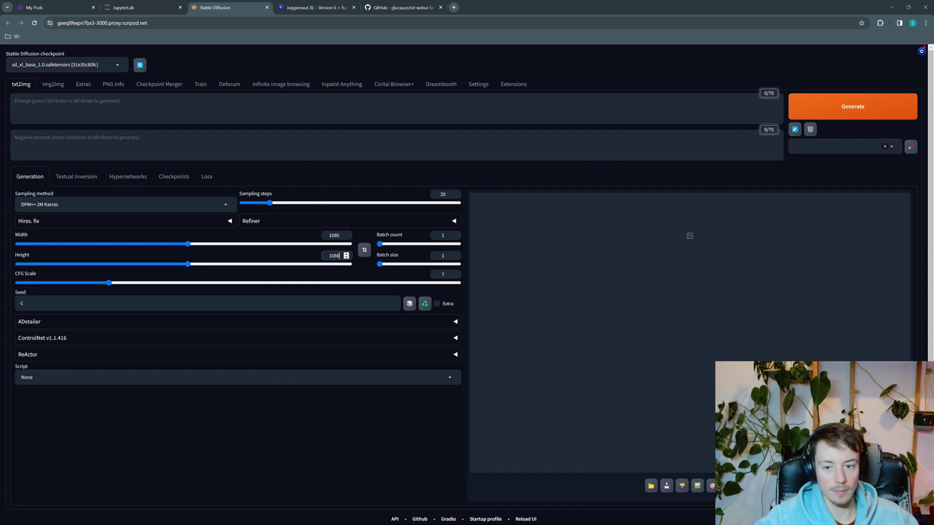
Step: Generate an image from the prompt "a dog in the snow, style of van gogh" and look at the result
left_click(14, 101)
type("a dog in the")
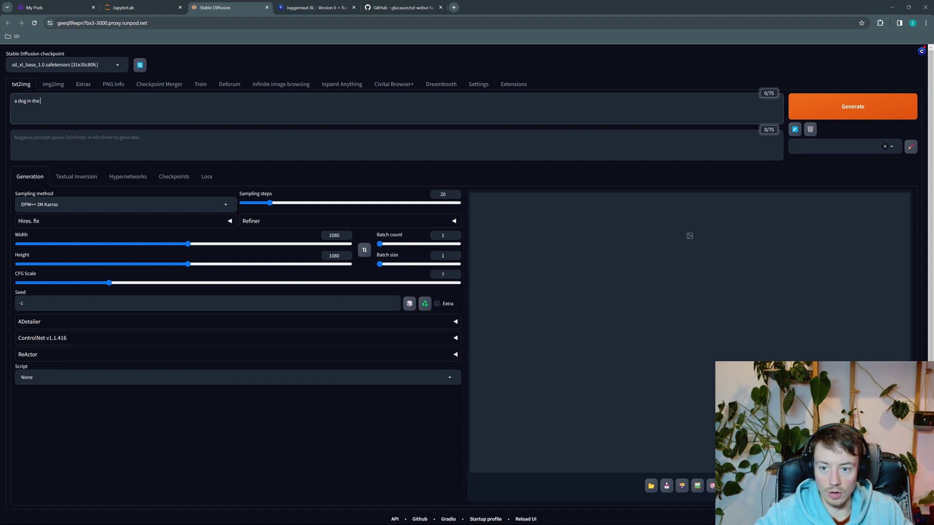
type(" snow,")
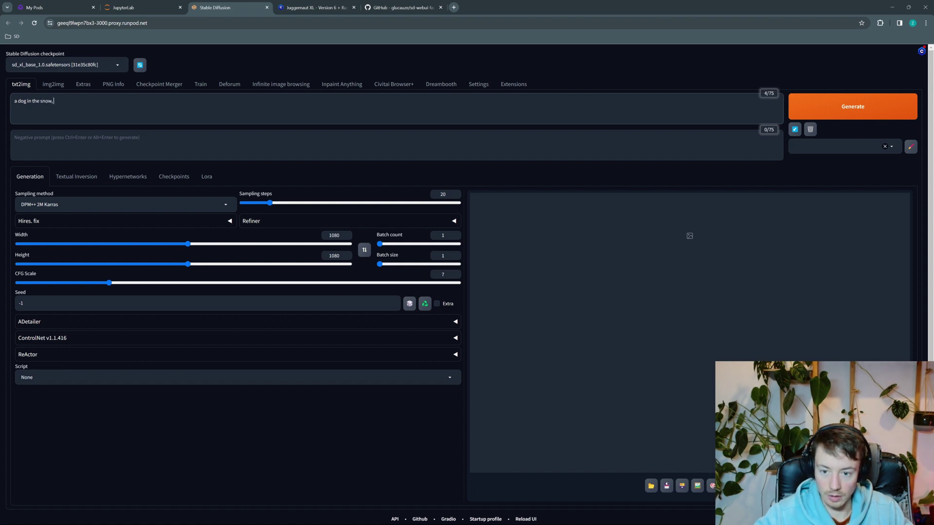
type(" stykle o")
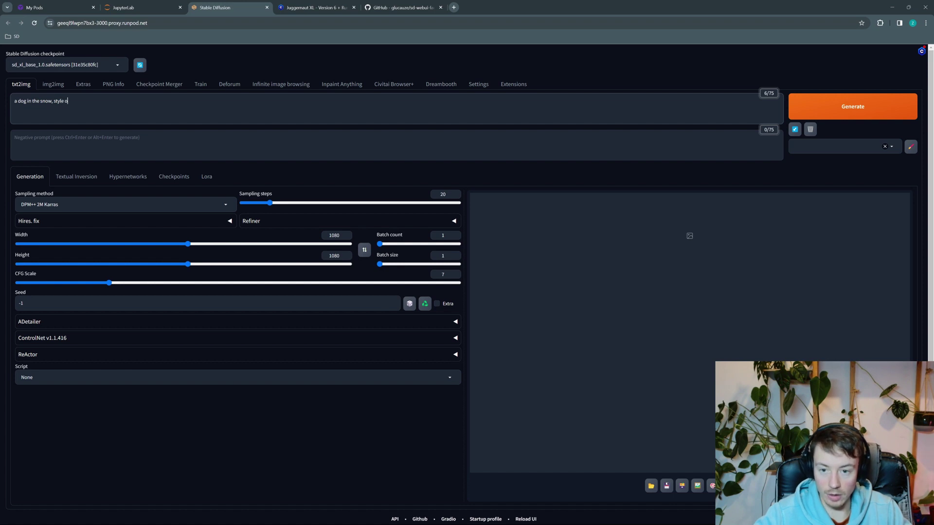
type("an gogh")
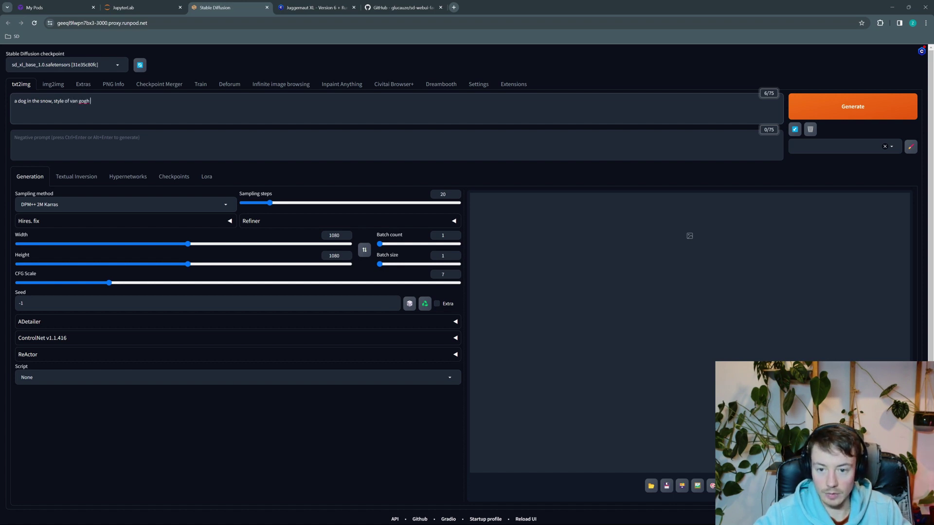
key("ctrl+Return")
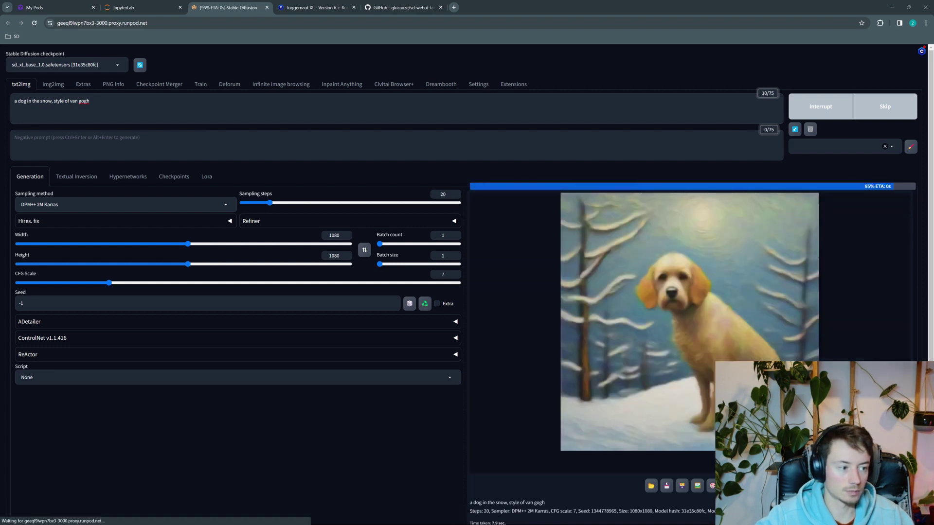
left_click(703, 308)
left_click(703, 309)
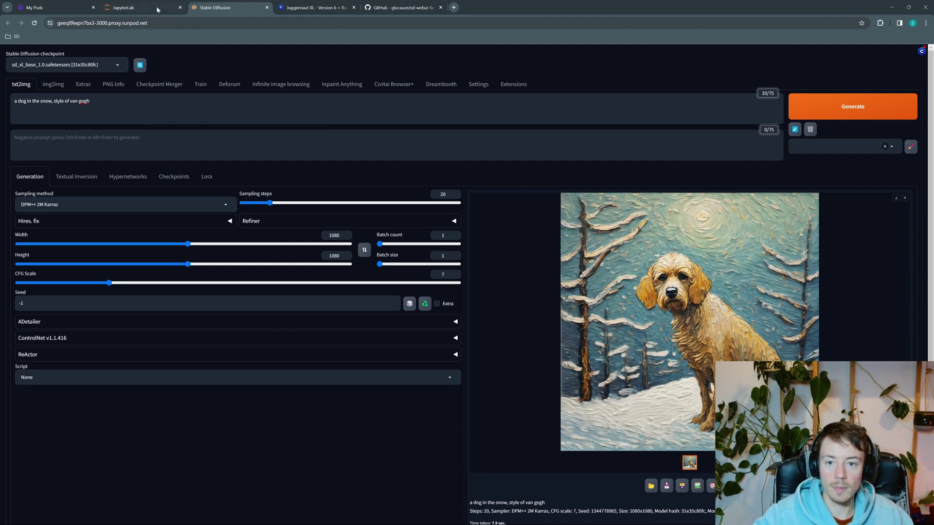
Step: Open a terminal in JupyterLab and enter the start of the log command, "tail -f"
left_click(141, 8)
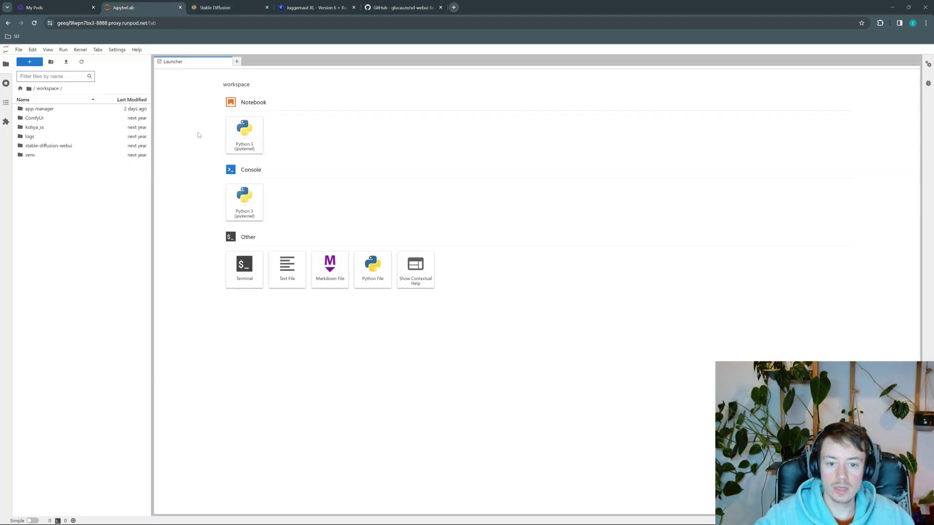
left_click(252, 266)
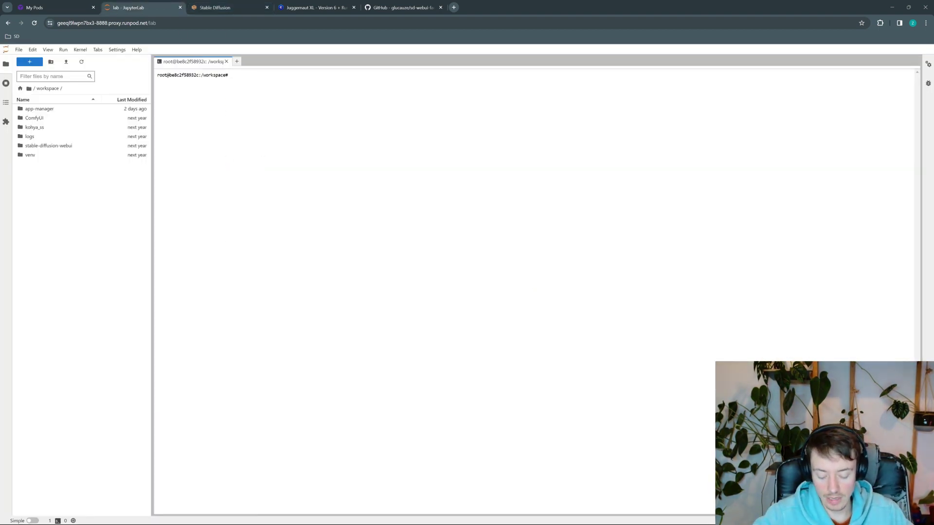
type("tail -f")
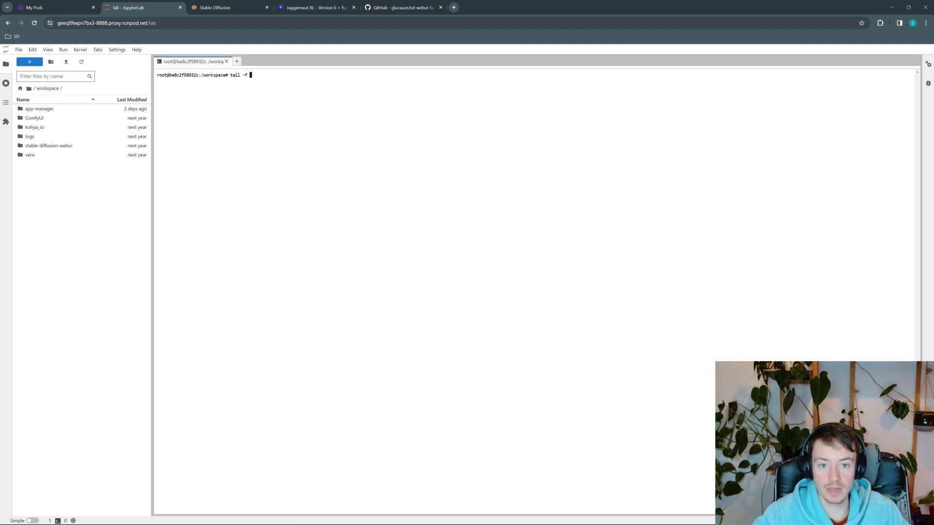
Step: Open the pod's README in RunPod and copy the Stable Diffusion Web UI log path /workspace/logs/webui.log
left_click(62, 4)
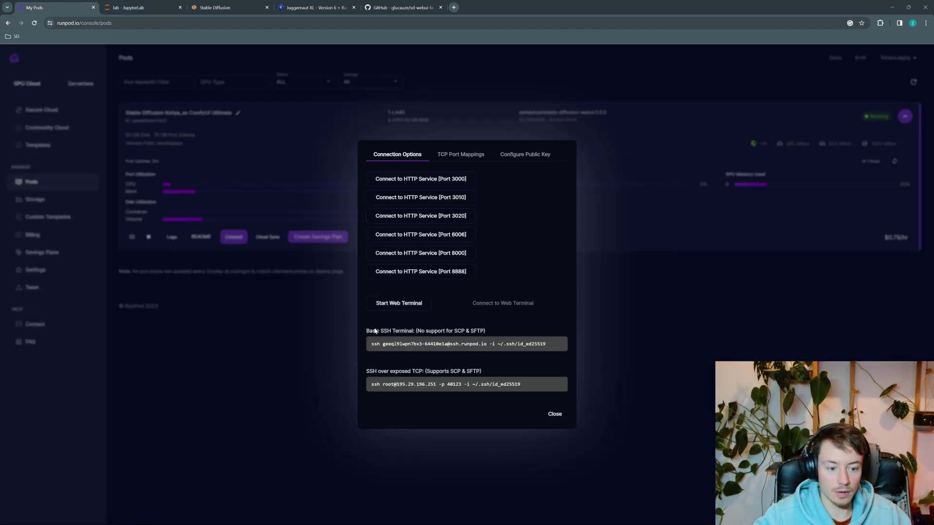
left_click(329, 327)
left_click(199, 235)
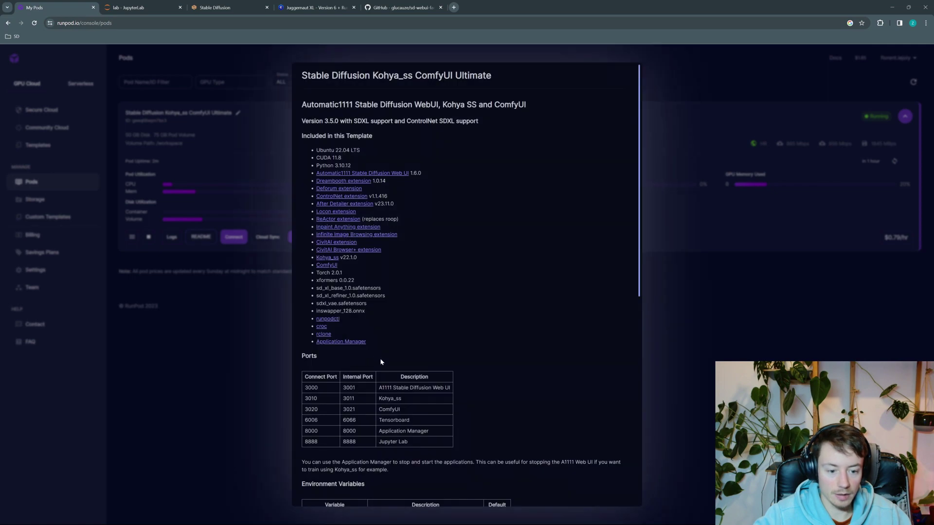
scroll(379, 362, "down", 4)
scroll(342, 389, "down", 2)
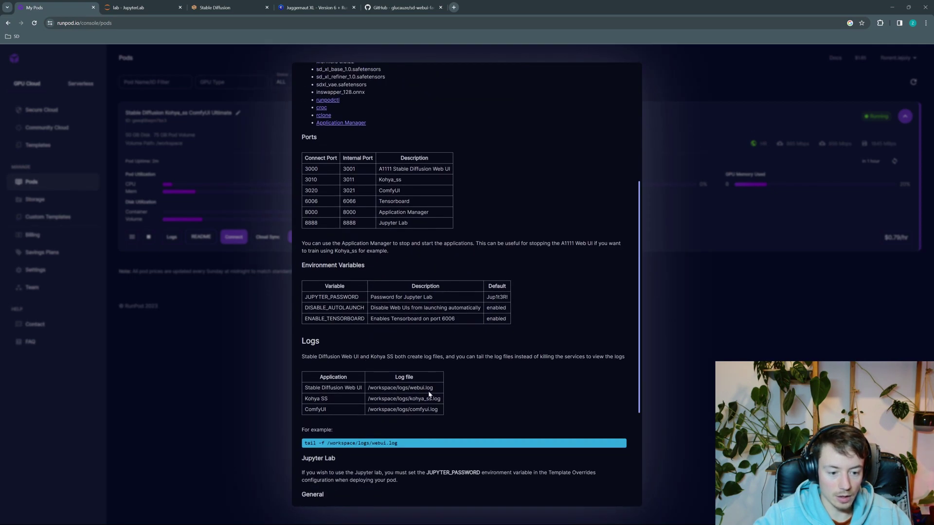
left_click_drag(435, 388, 368, 388)
left_click(369, 388)
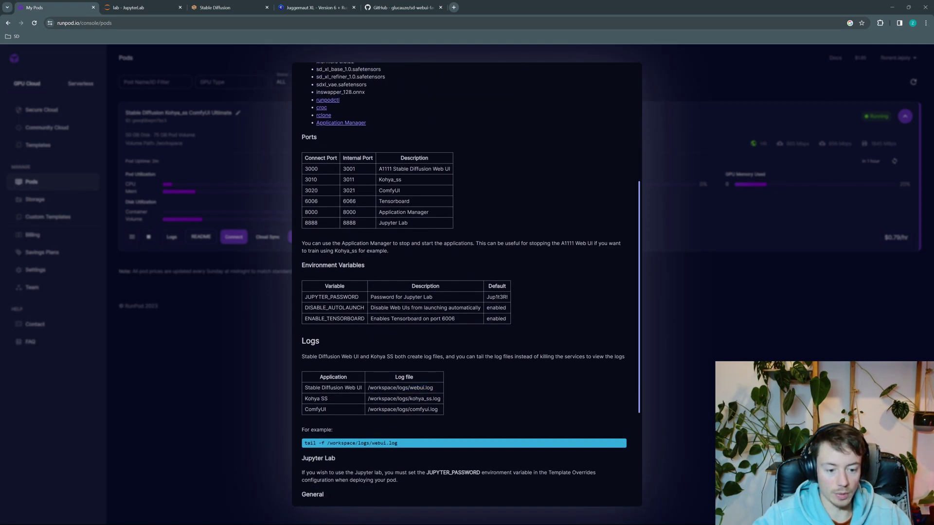
triple_click(428, 387)
key("ctrl+c")
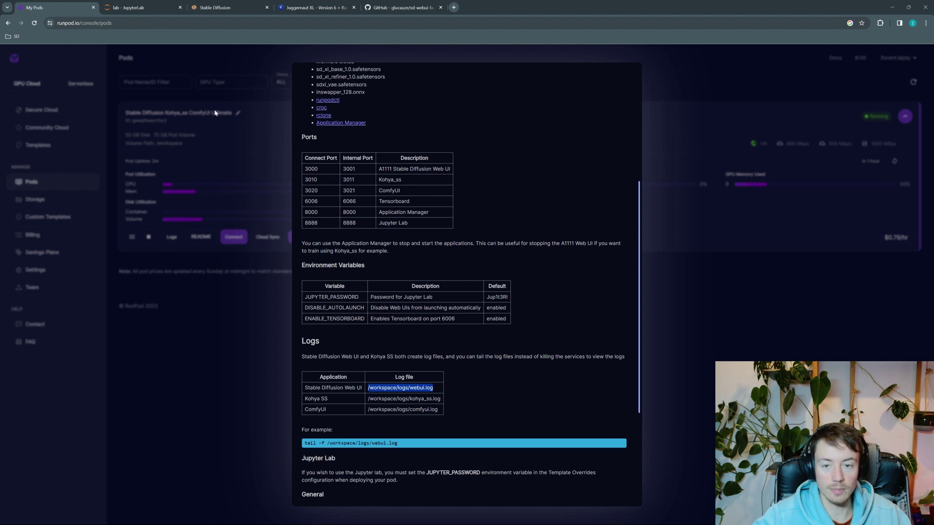
Step: Complete the JupyterLab terminal command with the copied path and run "tail -f /workspace/logs/webui.log"
left_click(131, 7)
key("ctrl+v")
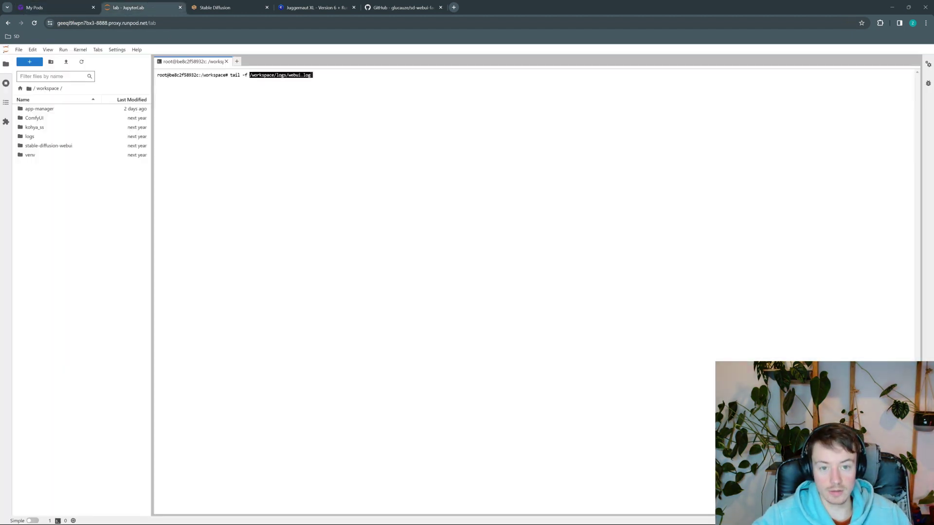
key("Return")
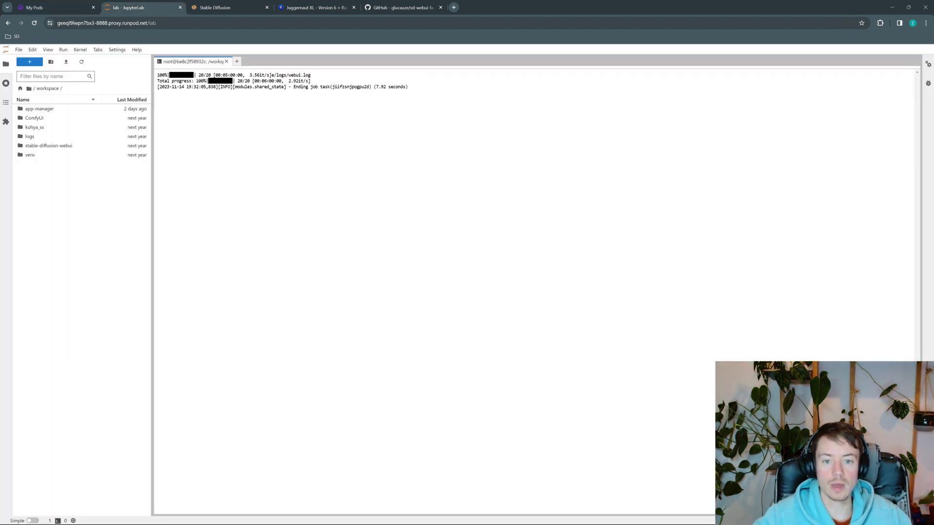
Step: Generate another image from the same prompt in Stable Diffusion and follow its progress in the JupyterLab log
left_click(214, 8)
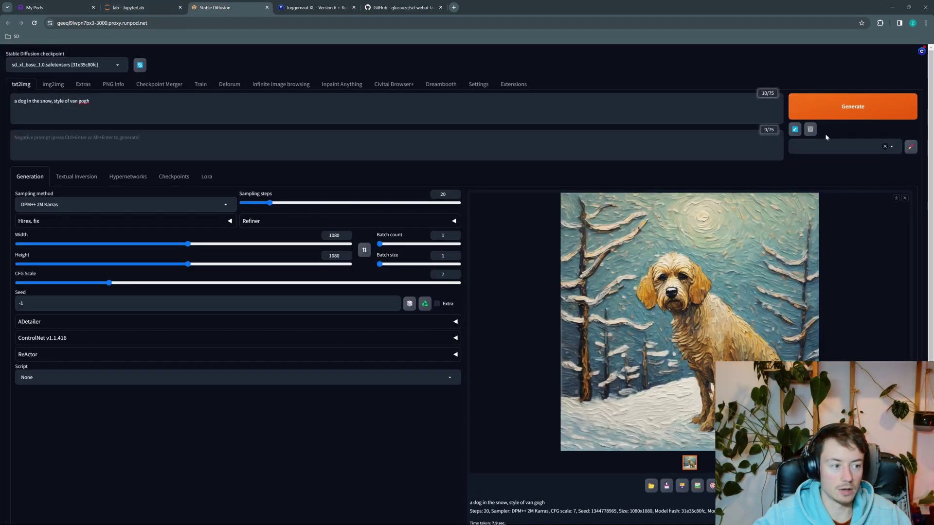
left_click(826, 111)
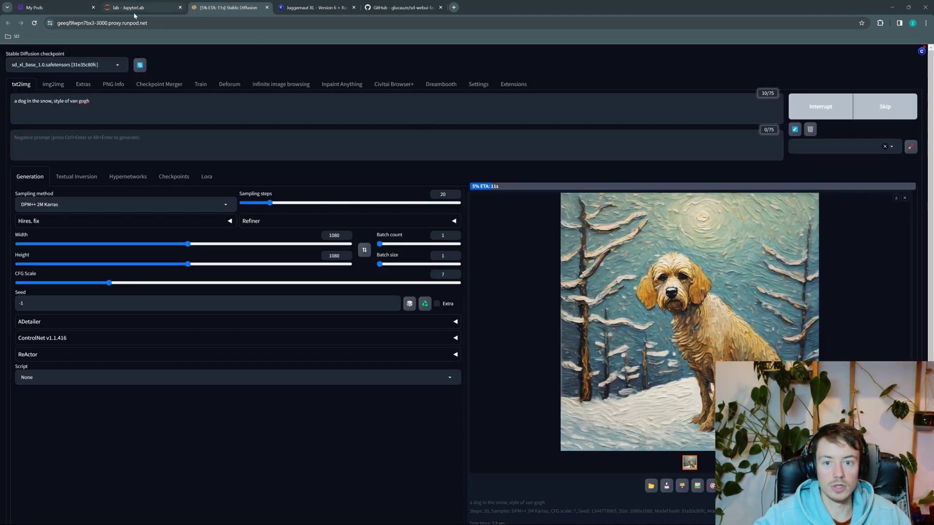
left_click(136, 9)
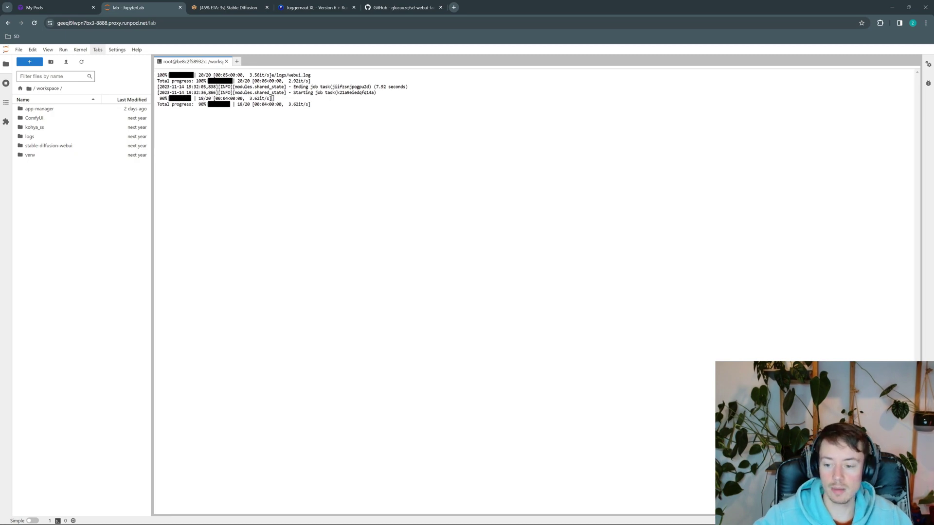
left_click(242, 9)
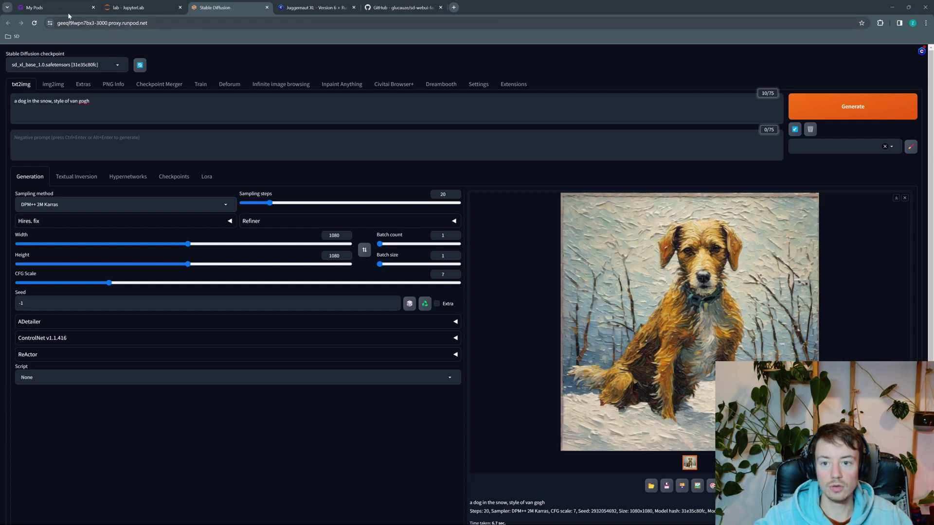
Step: Upload the image 568528.jpg from the local Johnny depp folder into the workspace folder in JupyterLab
left_click(128, 7)
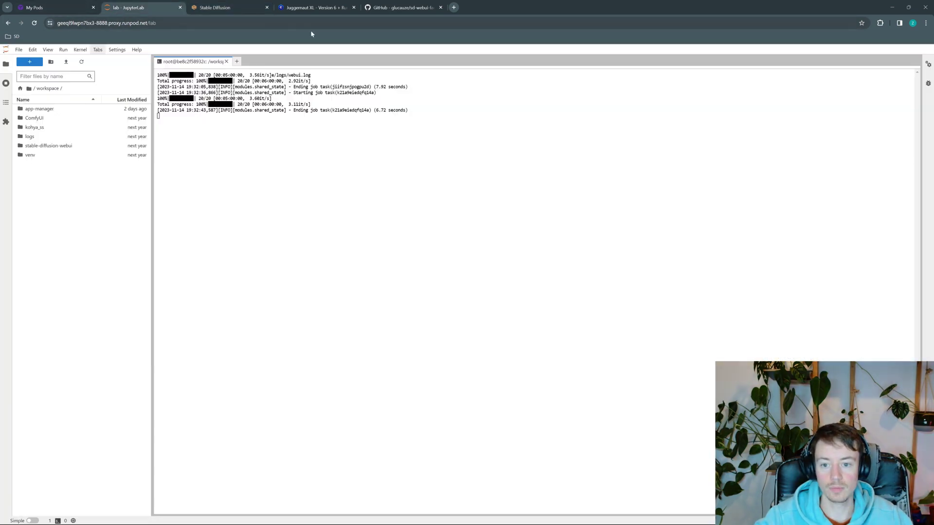
left_click_drag(467, 7, 551, 27)
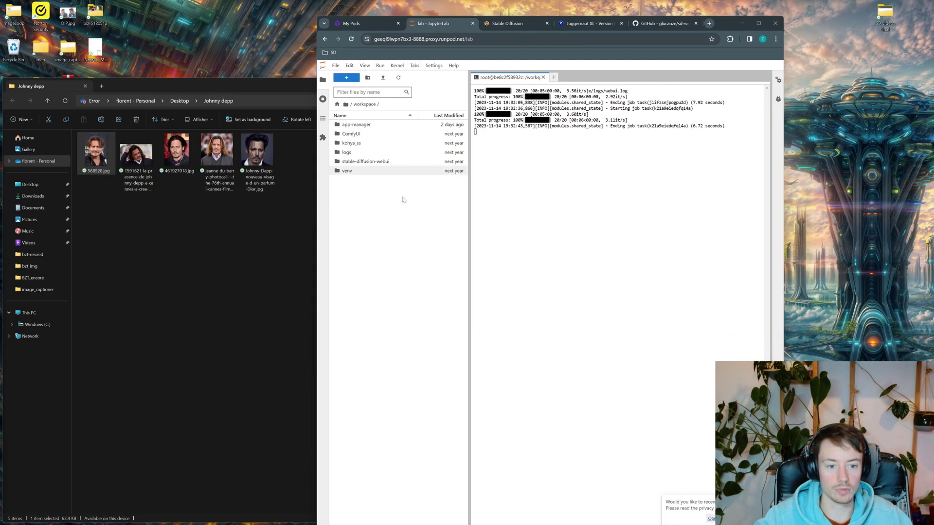
left_click(333, 199)
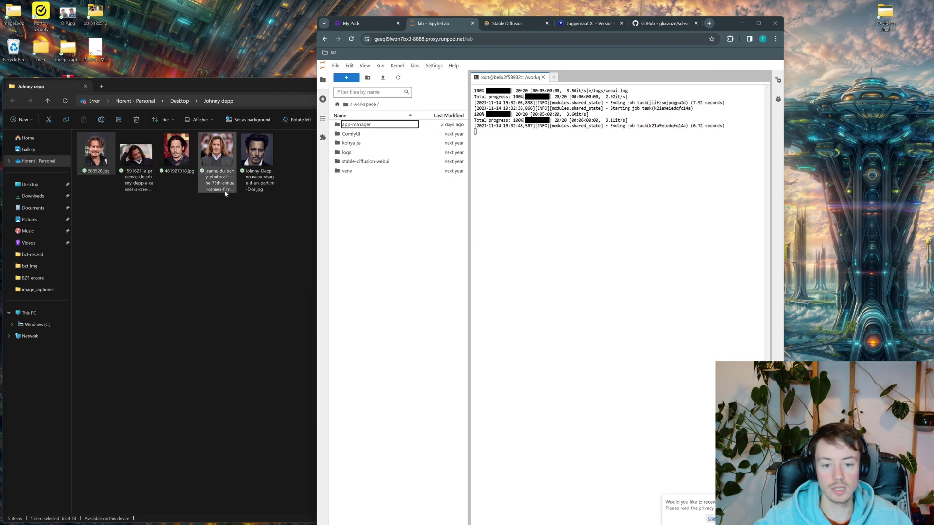
left_click_drag(97, 154, 395, 236)
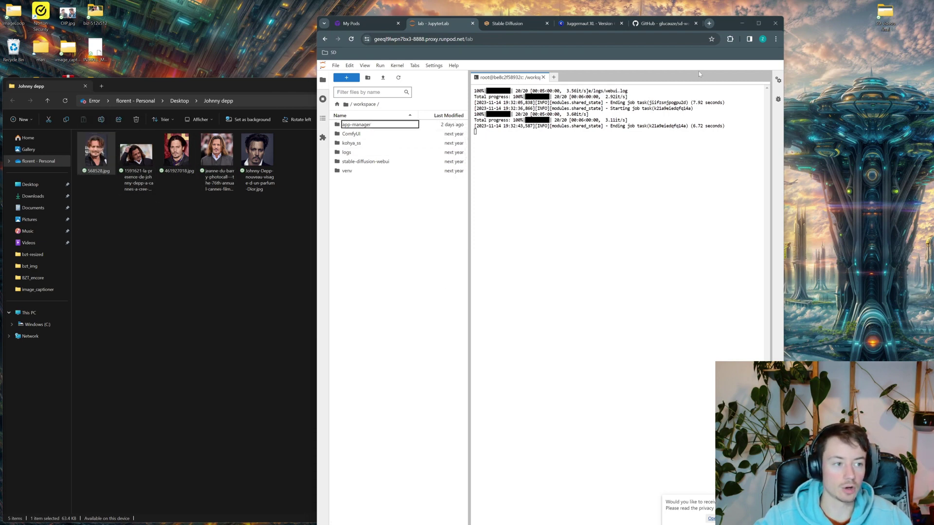
double_click(727, 27)
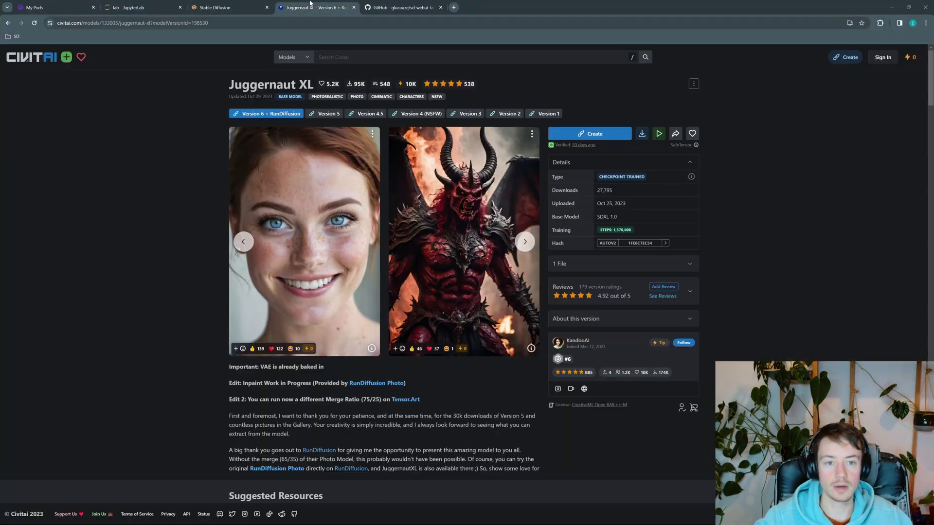
Step: Copy the SafeTensor download link of Juggernaut XL Version 6 + RunDiffusion from its Civitai page
left_click(296, 7)
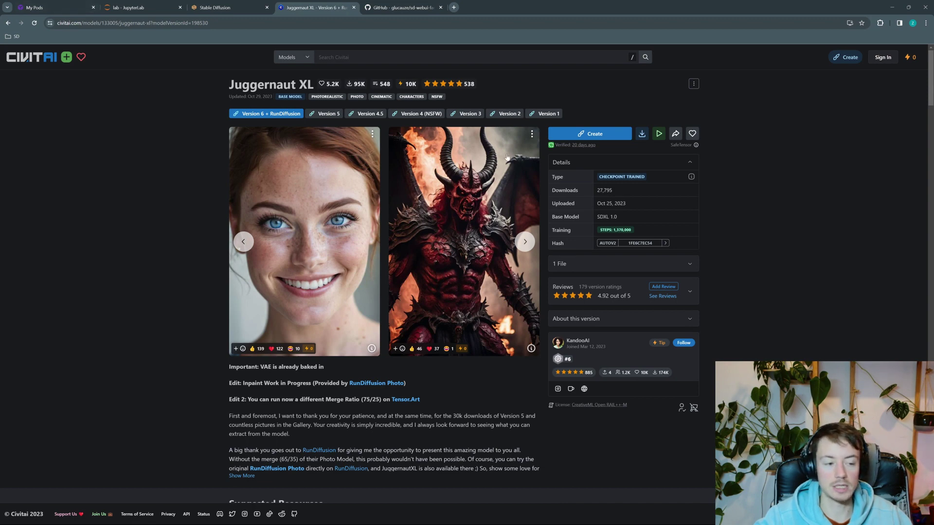
mouse_move(641, 134)
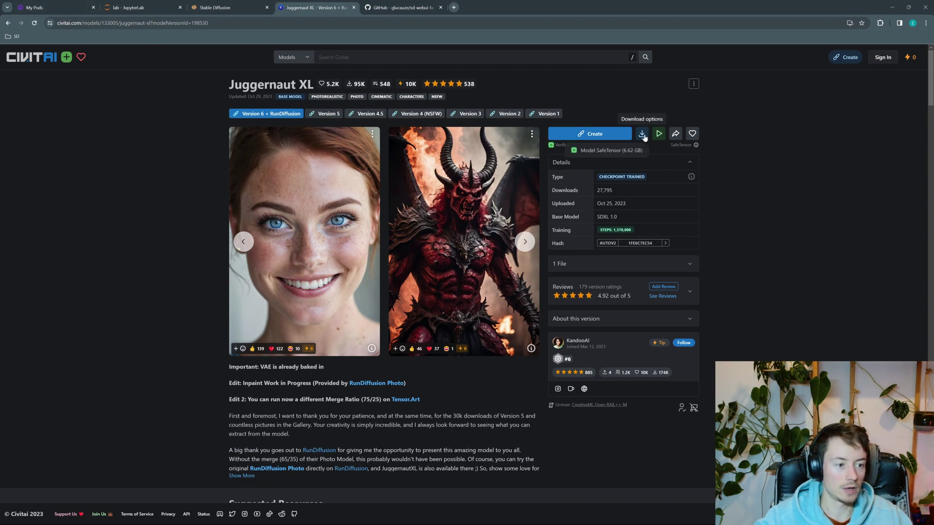
right_click(598, 152)
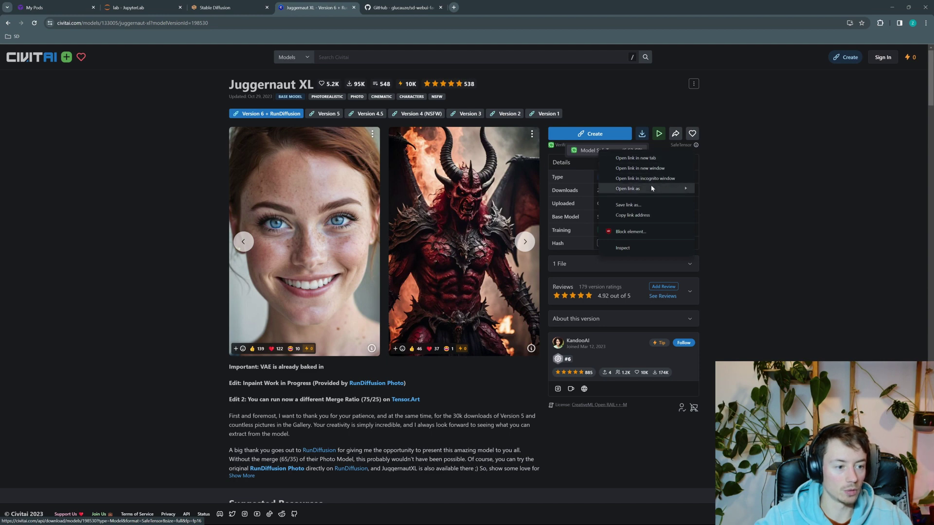
left_click(645, 216)
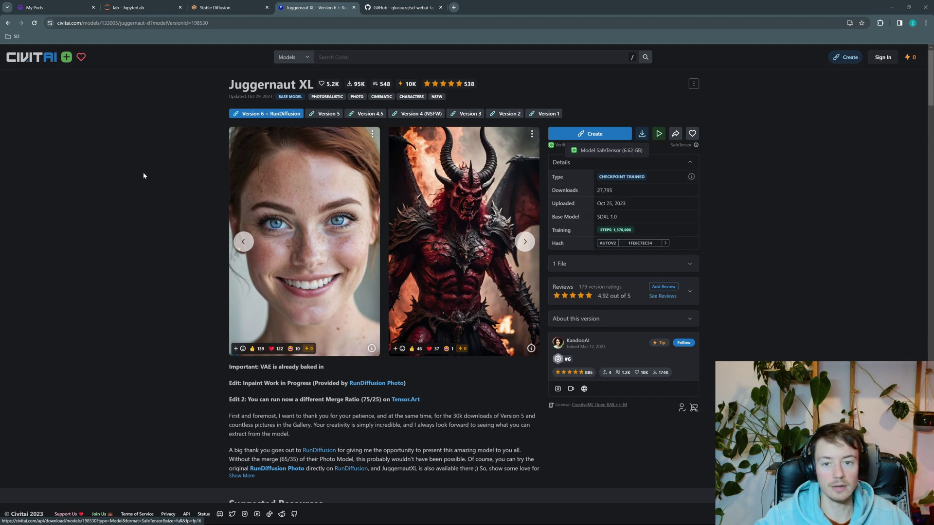
Step: Open the stable-diffusion-webui/models/Stable-diffusion folder in the JupyterLab file browser
left_click(128, 7)
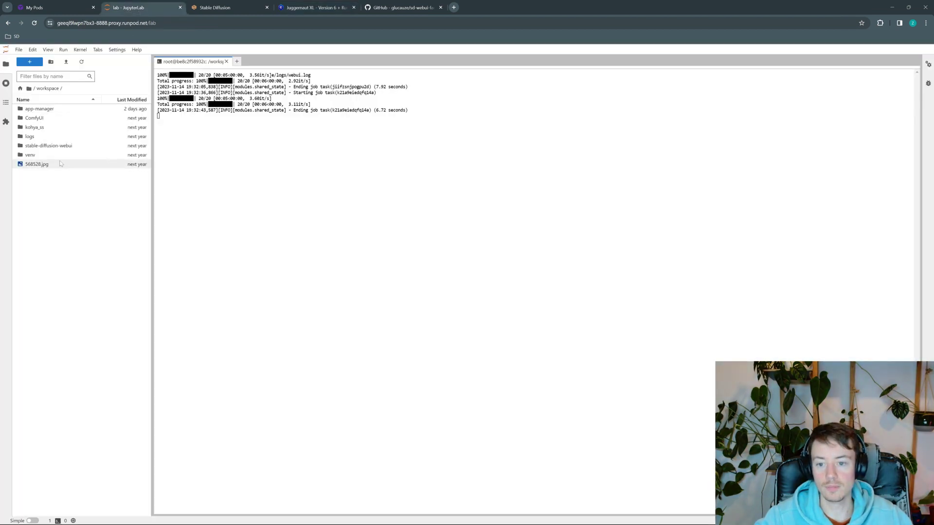
double_click(97, 146)
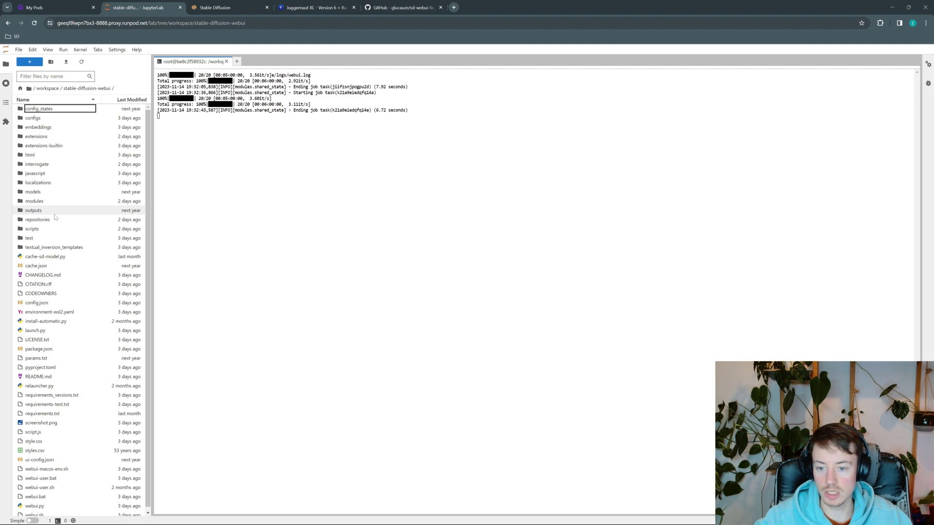
double_click(67, 192)
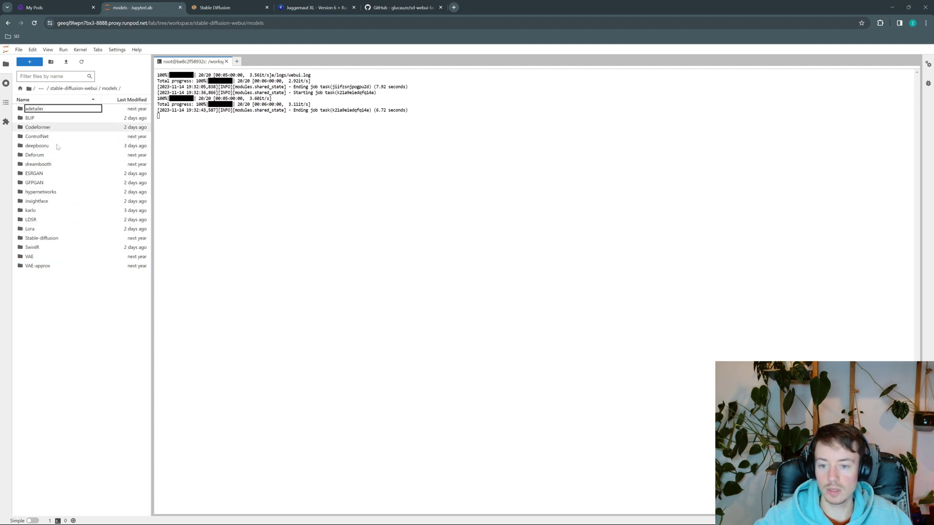
double_click(65, 239)
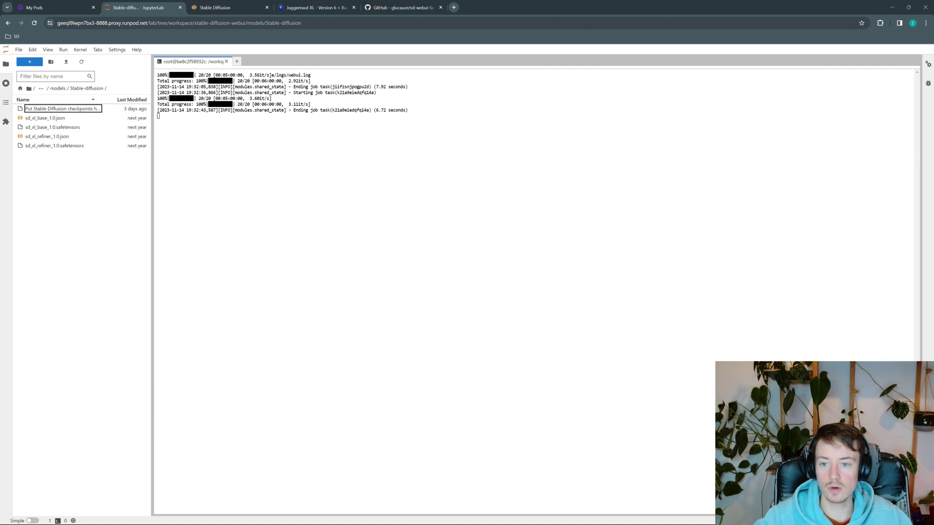
Step: Open a new terminal in the Stable-diffusion folder and begin the download command with "wget -O"
left_click(30, 62)
left_click(237, 277)
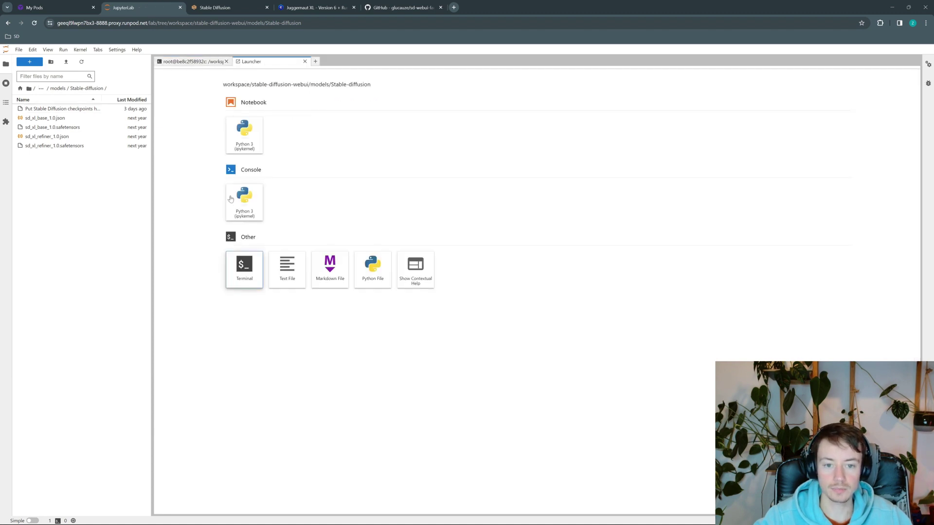
type("wg")
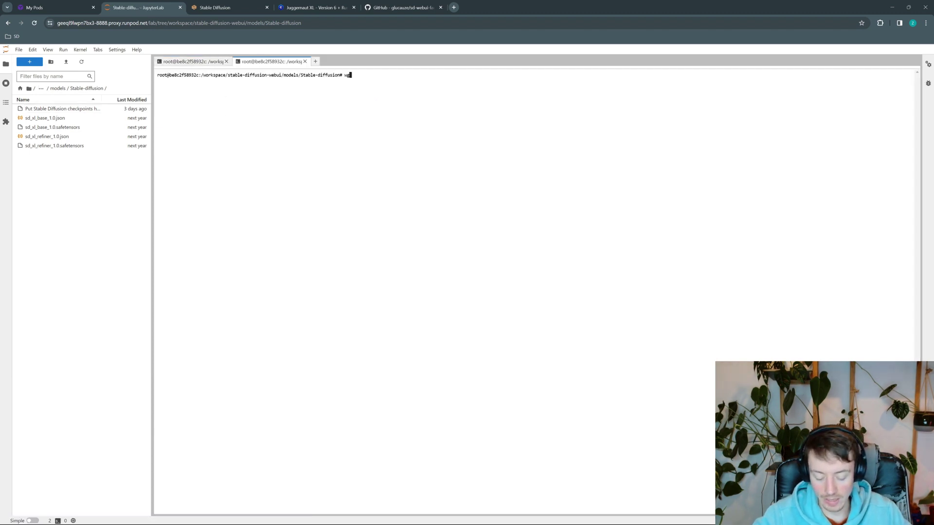
type("et -O ")
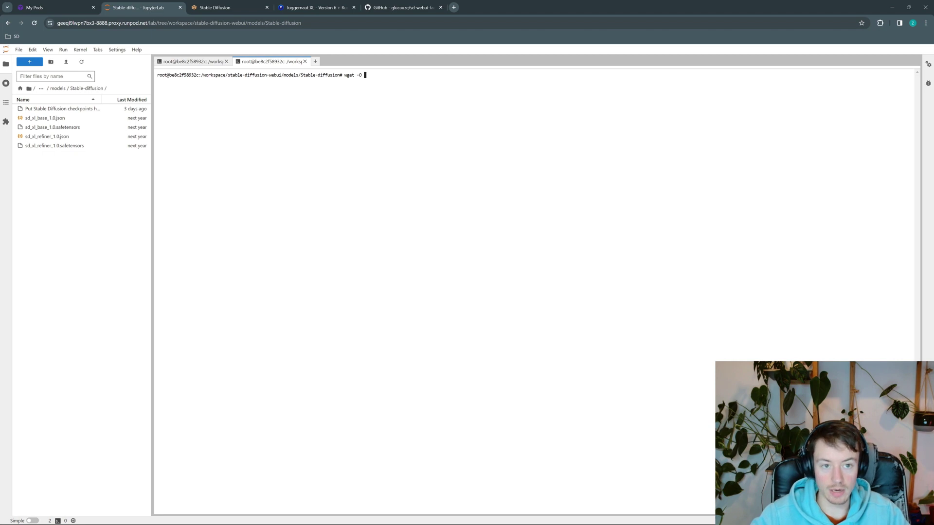
Step: Complete the wget command with the output file JKuggernautXL.safetensors and the copied Civitai download link, and run it
type("JKugger")
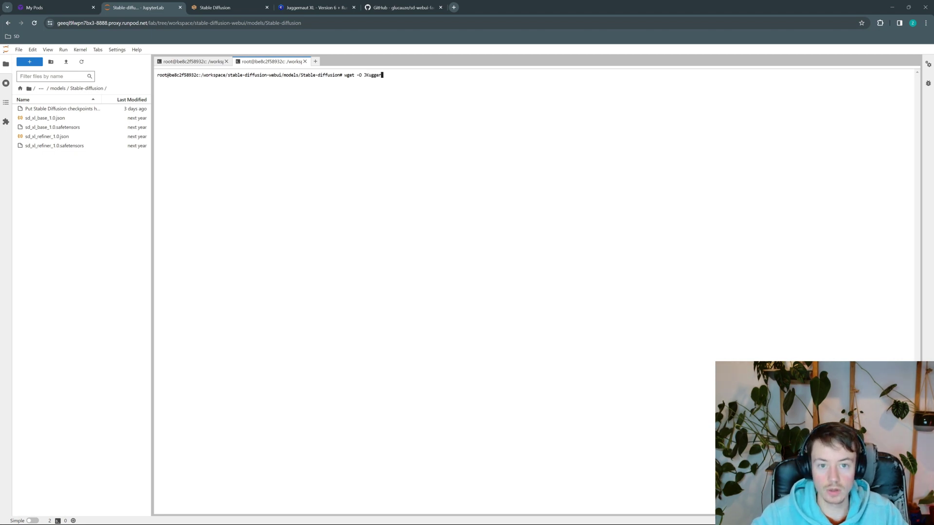
type("naut")
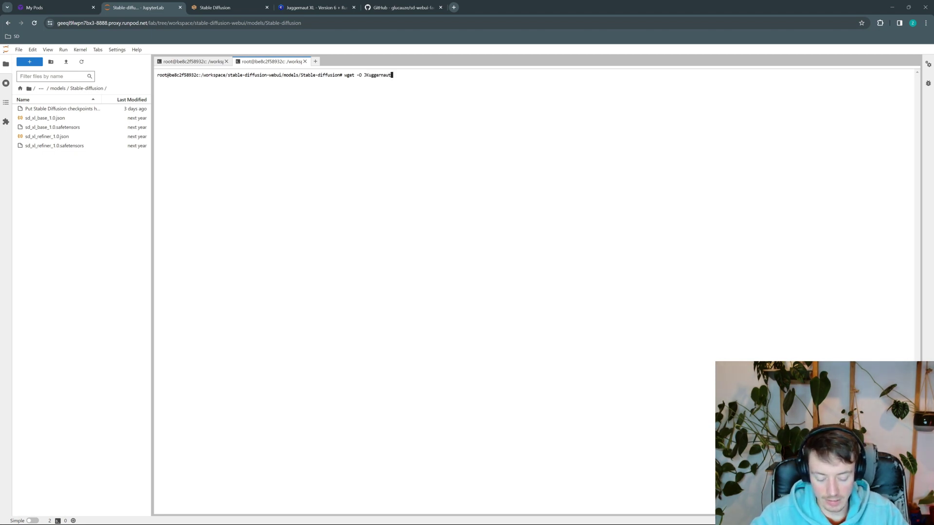
type("XL.te")
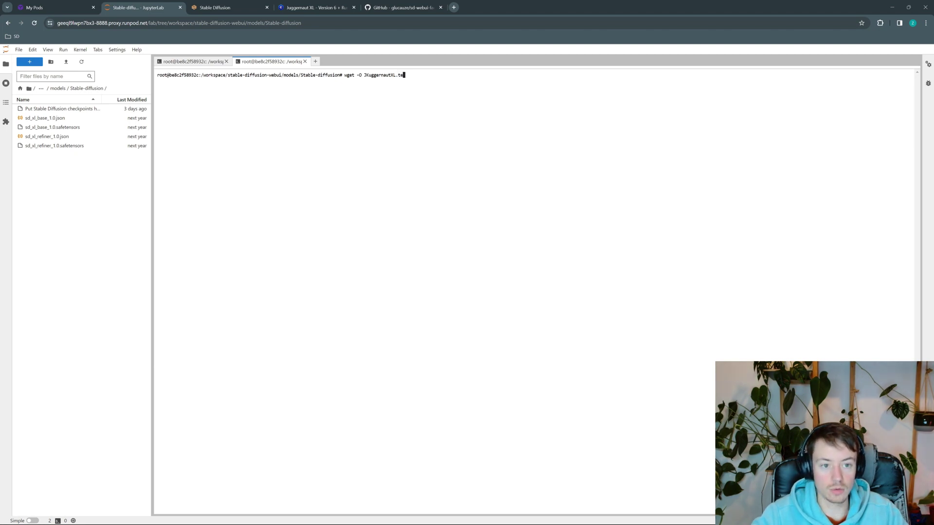
type("nser")
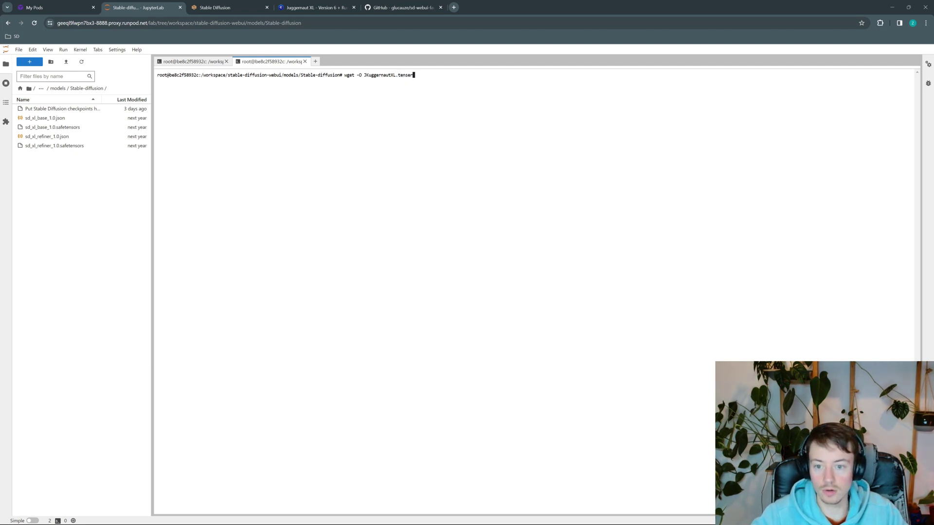
key("BackSpace")
key("BackSpace")
key("BackSpace")
key("BackSpace")
key("BackSpace")
type("sa")
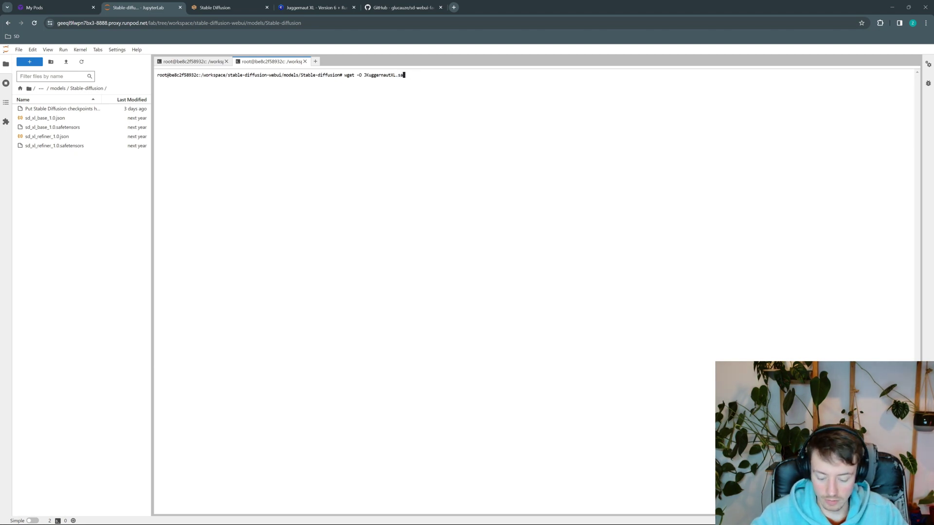
type("fetensors")
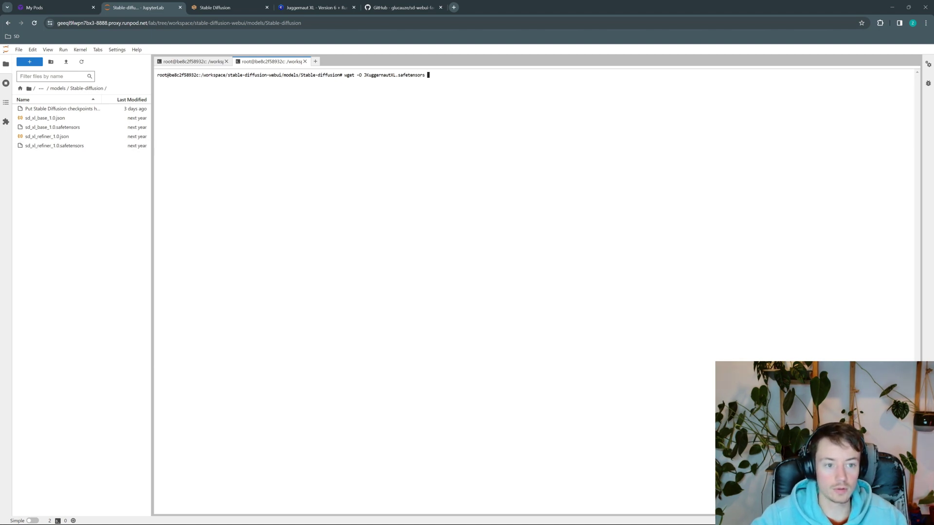
key("ctrl+v")
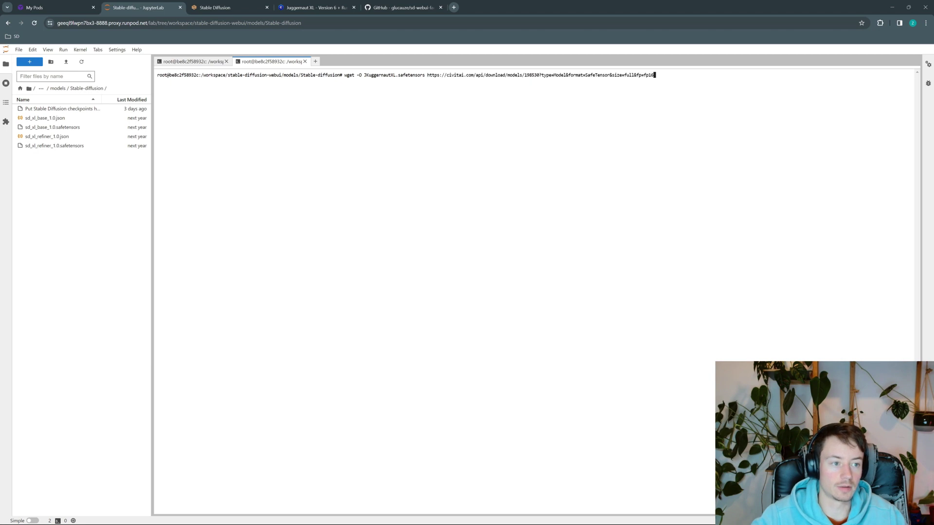
key("Return")
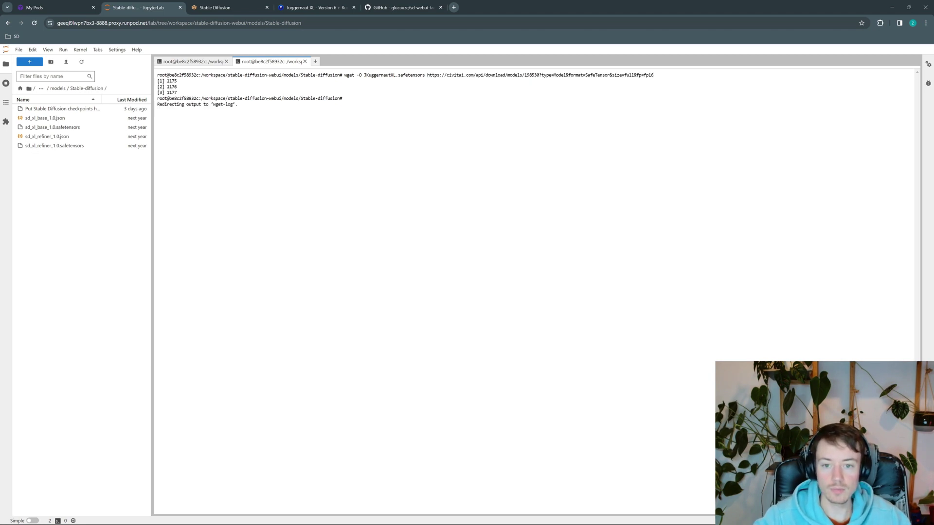
Step: Open another terminal in the same folder and enter "tail -f" followed by the copied path of the wget-log file
left_click(315, 61)
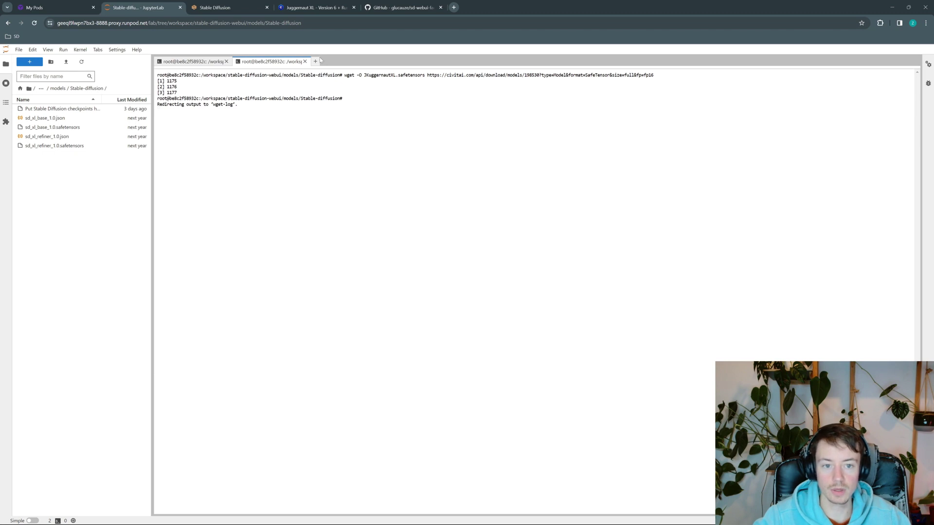
left_click(244, 268)
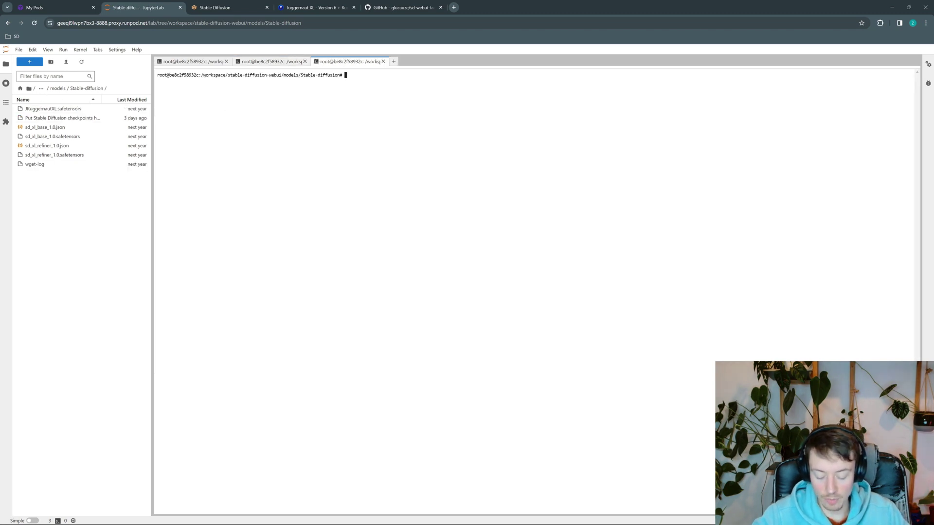
type("tail -f")
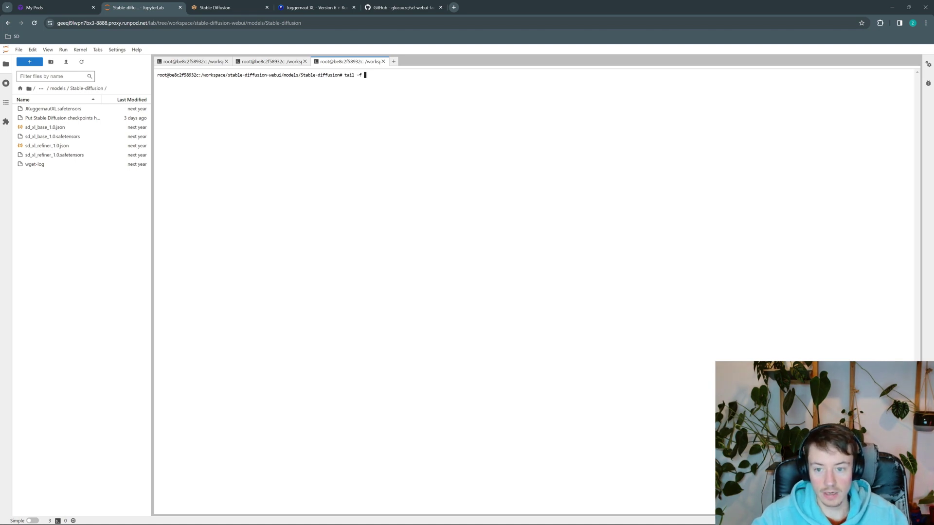
right_click(37, 165)
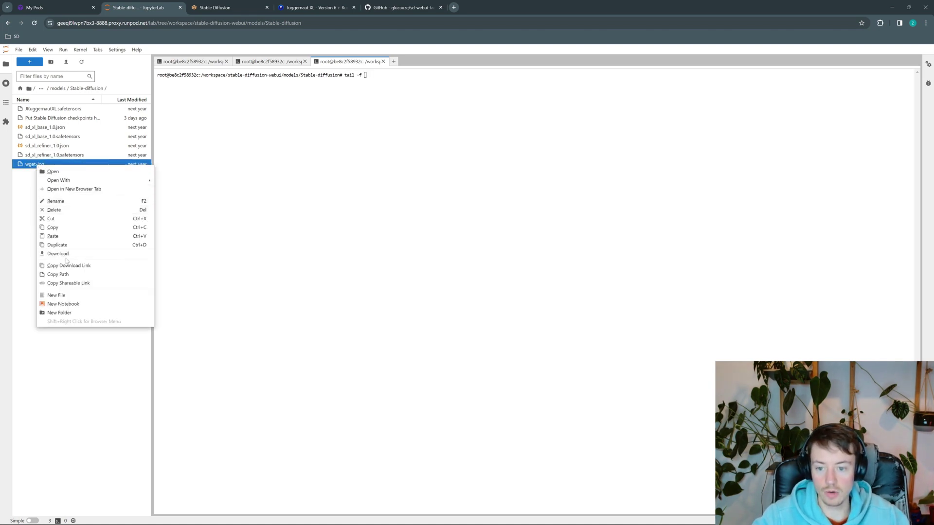
left_click(73, 275)
key("ctrl+v")
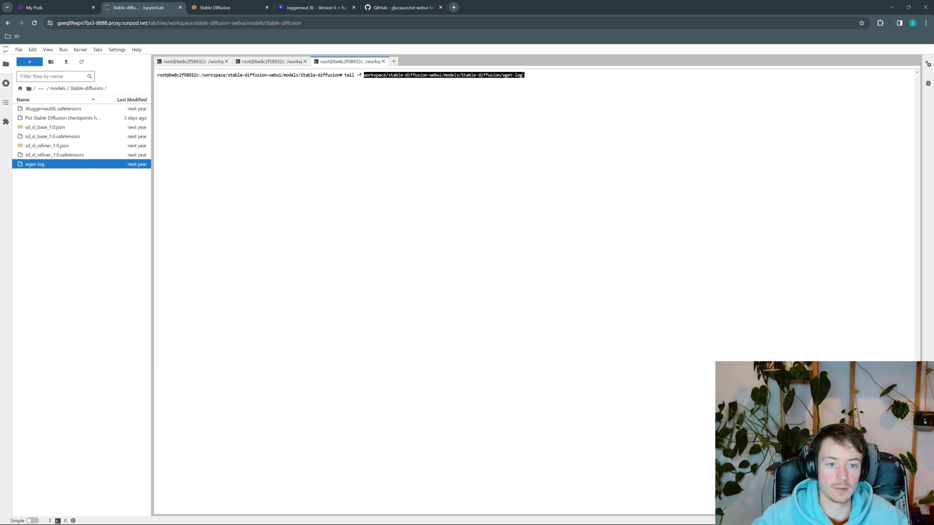
Step: Add a leading slash to the wget-log path and run the tail command to follow the model download
key("Left")
key("Left")
key("Left")
key("Left")
key("Left")
key("Left")
key("Left")
key("Left")
key("Left")
key("Left")
key("Left")
key("Left")
key("Left")
key("Left")
key("Left")
key("Left")
key("Left")
key("Left")
key("Left")
key("Left")
key("Left")
key("Left")
key("Left")
key("Left")
key("Left")
key("Left")
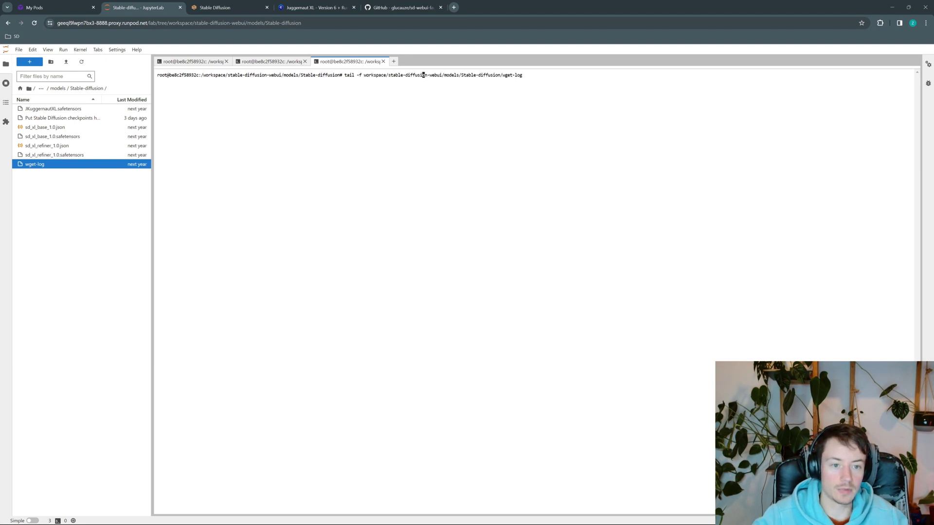
key("Left")
key("Left")
key("Left")
key("Left")
key("Left")
key("Left")
key("Left")
key("Left")
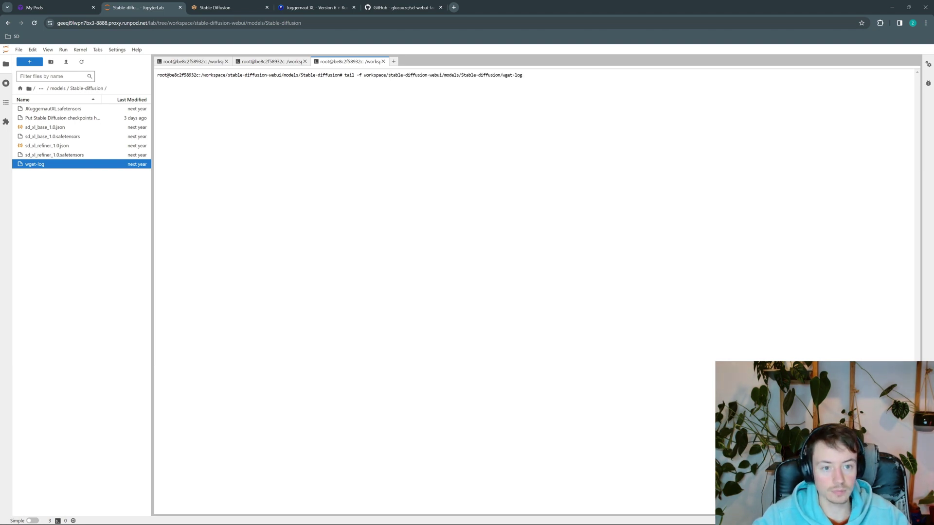
type("/")
key("Return")
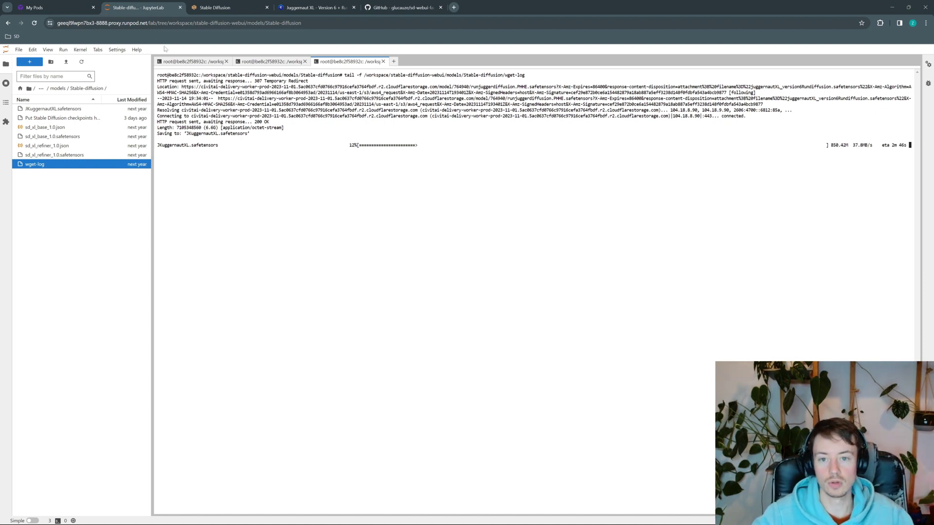
Step: Load the list of available extensions in the Stable Diffusion web UI and browse through it
left_click(218, 9)
left_click(514, 86)
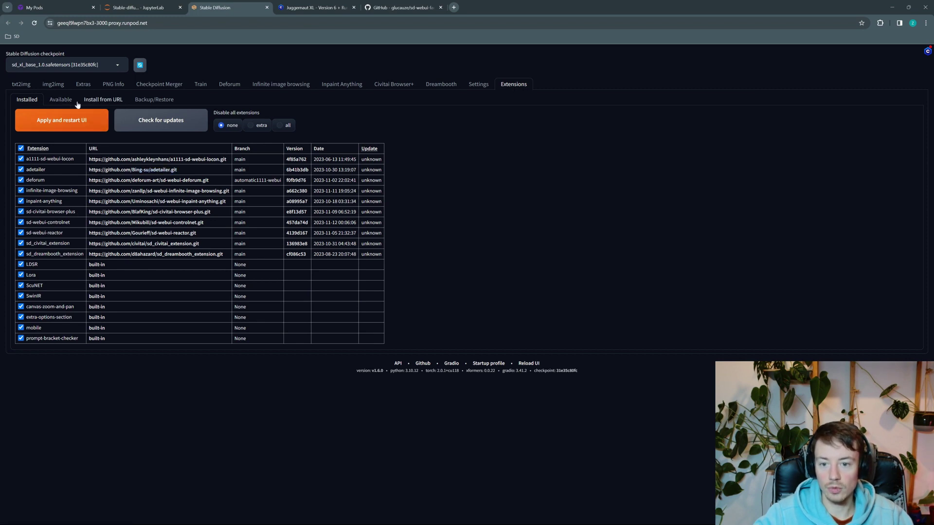
left_click(60, 100)
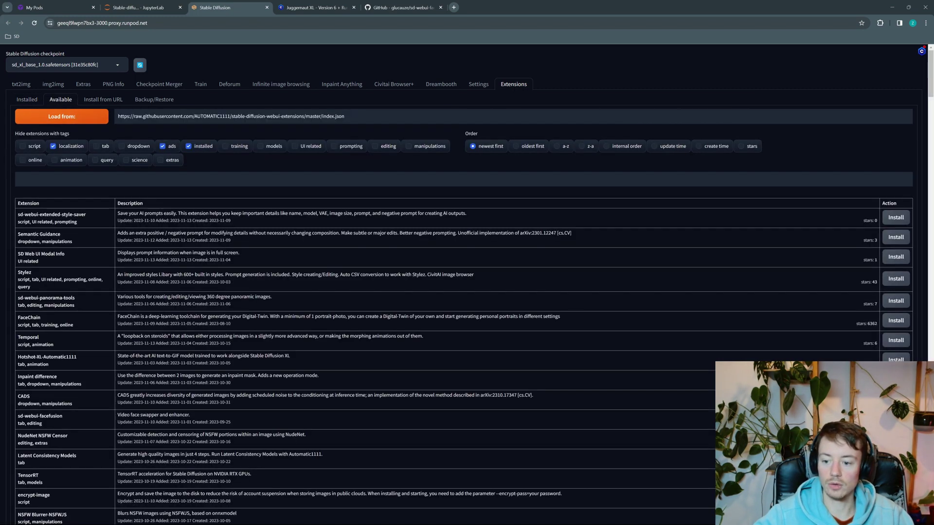
scroll(462, 292, "down", 15)
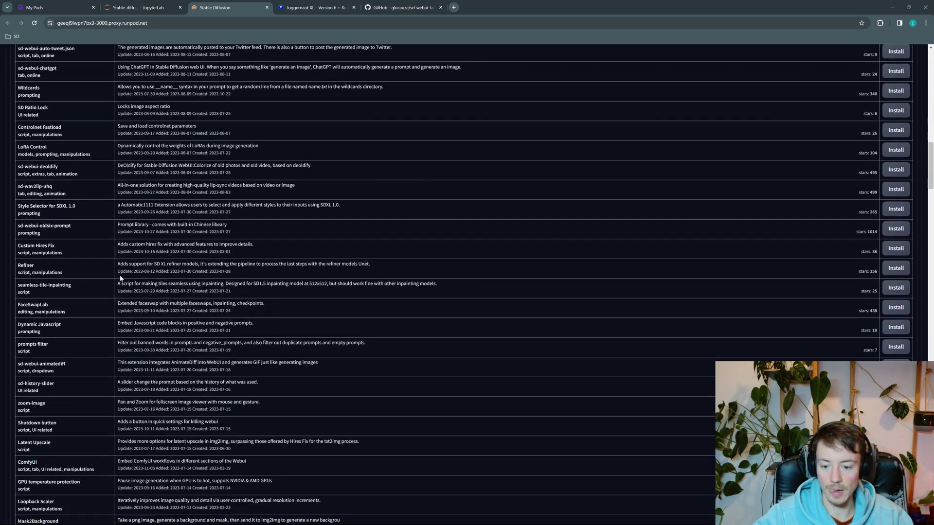
Step: Copy the web address of the glucauze/sd-webui-faceswaplab repository on GitHub
scroll(462, 292, "up", 10)
scroll(141, 290, "up", 3)
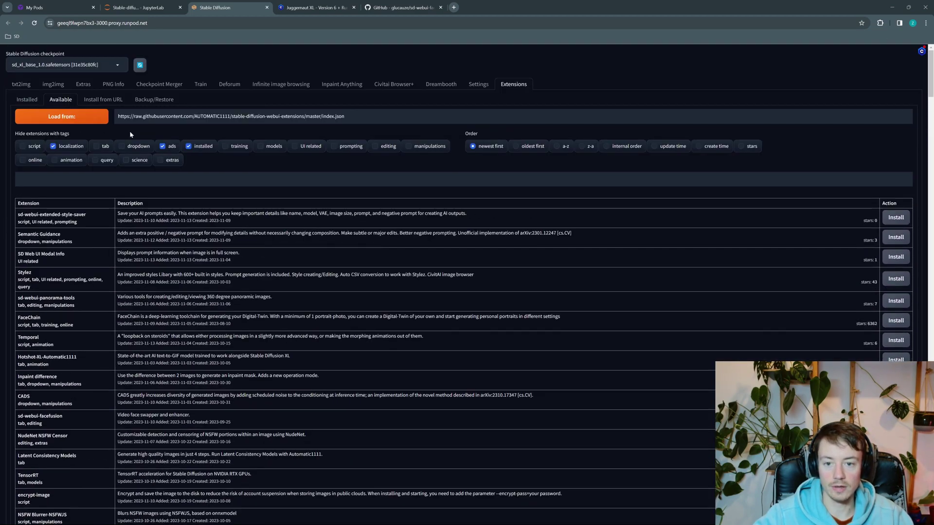
left_click(394, 7)
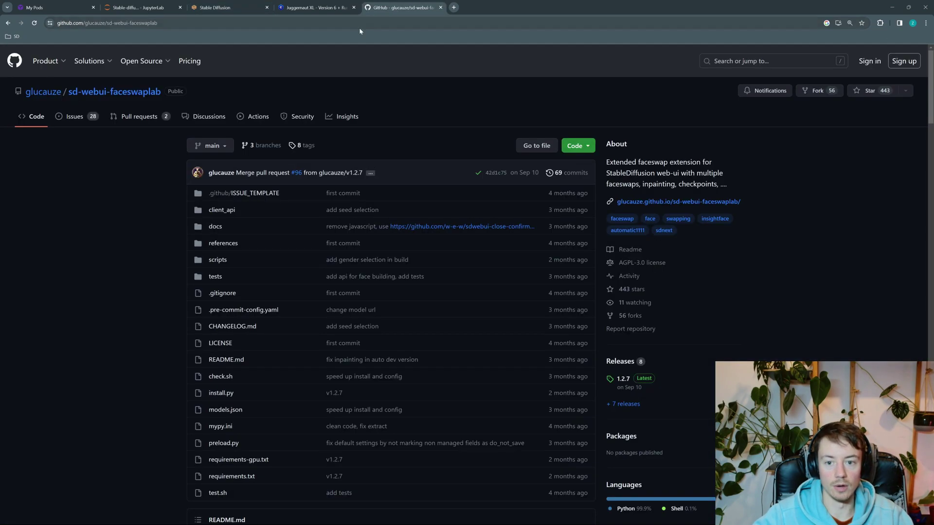
left_click(146, 23)
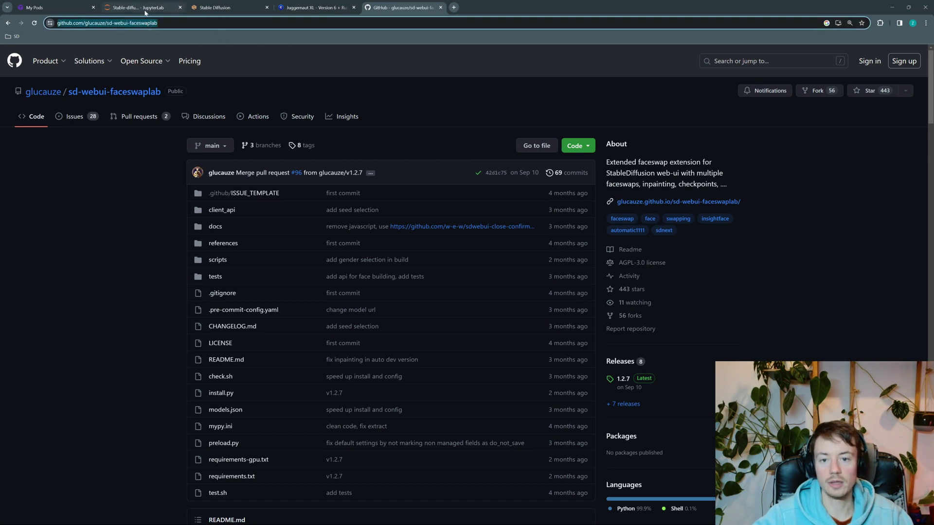
left_click(143, 8)
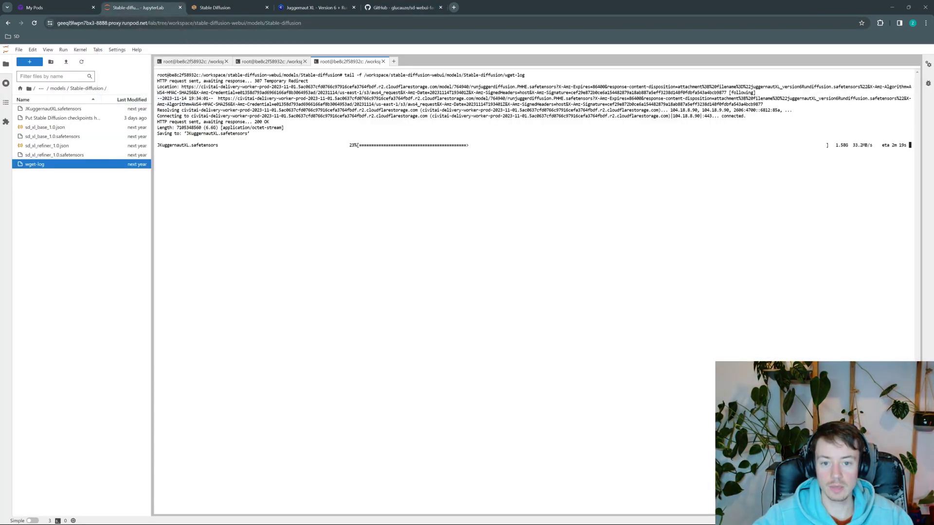
key("ctrl+Tab")
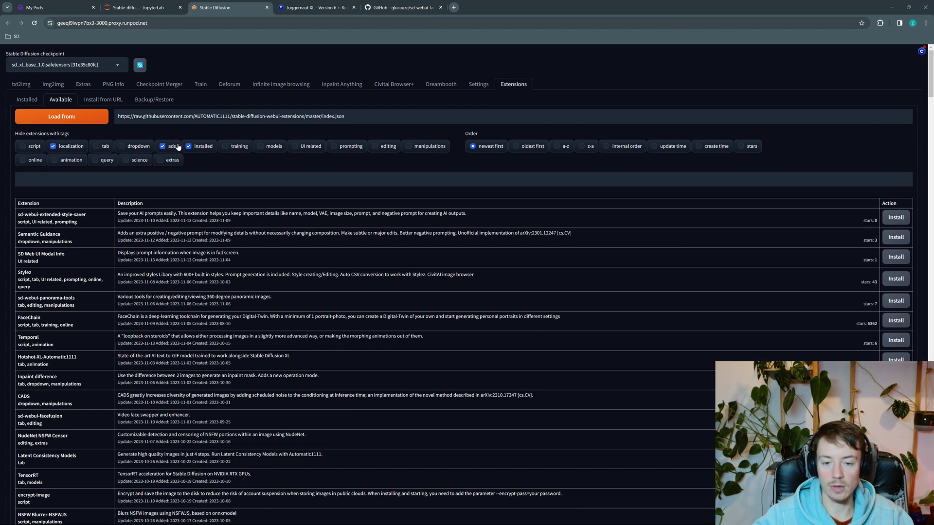
left_click(115, 102)
left_click(103, 123)
key("ctrl+v")
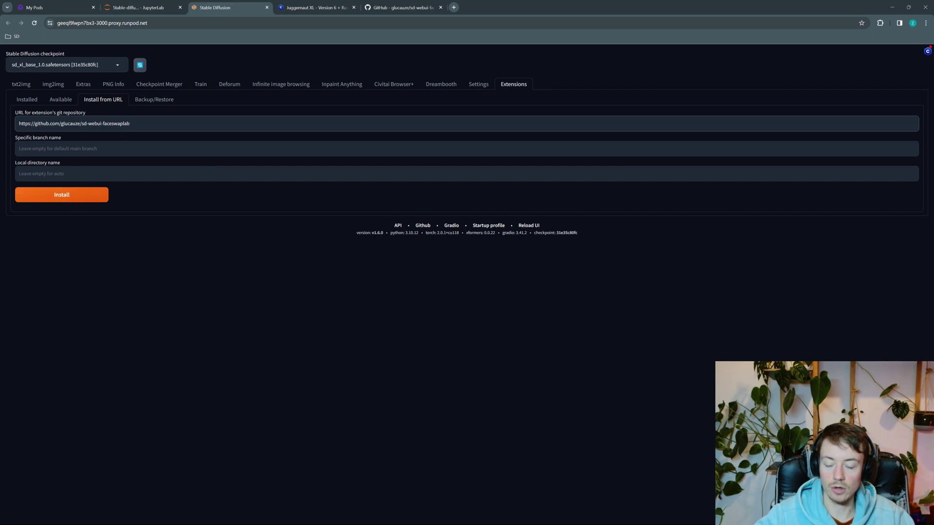
left_click(88, 195)
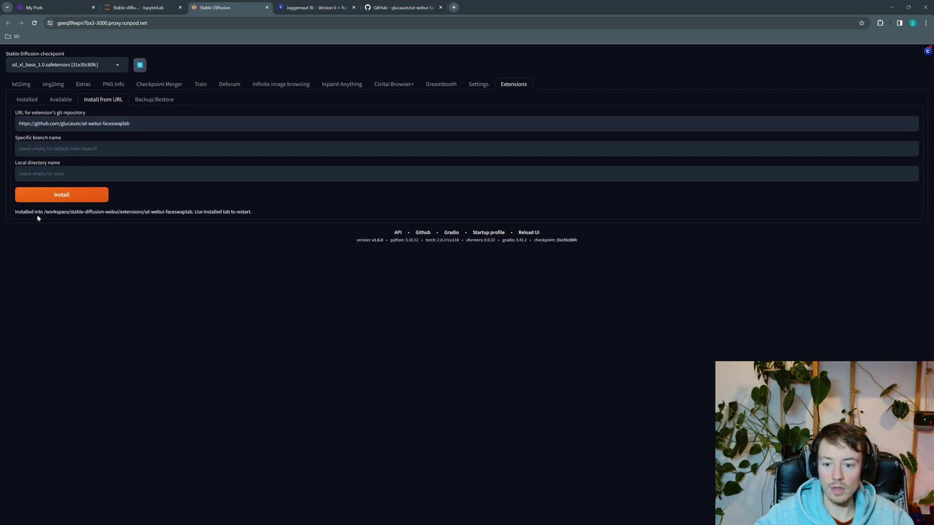
Step: Apply the installed extensions and restart the Stable Diffusion web UI
left_click_drag(211, 212, 278, 214)
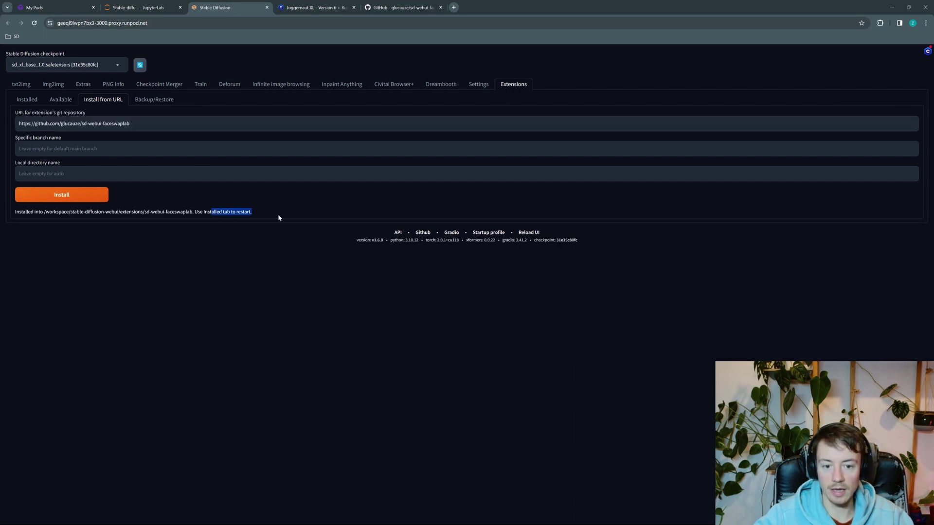
left_click(28, 99)
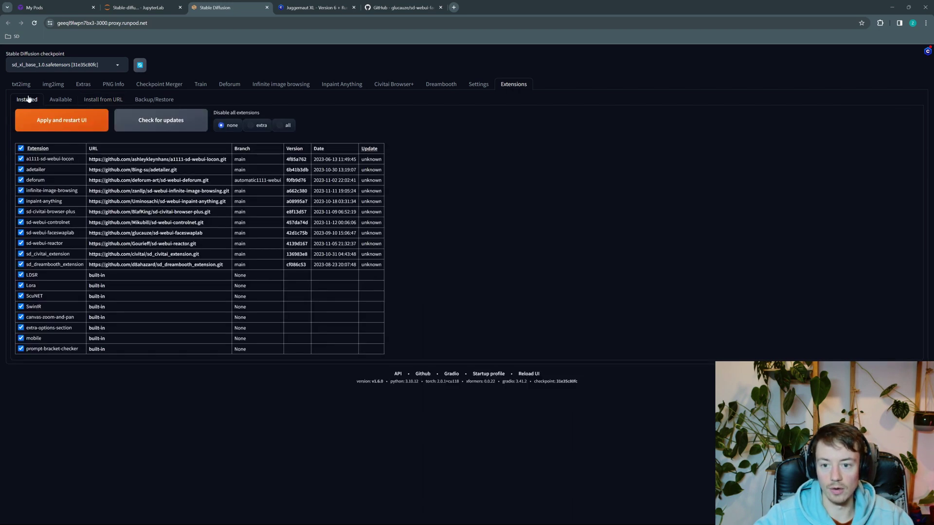
left_click(79, 122)
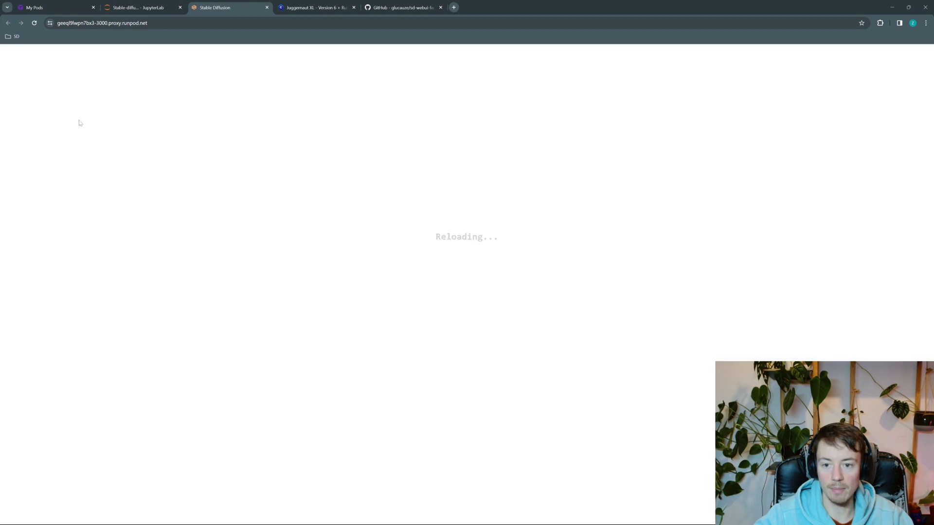
Step: Examine the web UI's restart log in the first JupyterLab terminal and check whether the Stable Diffusion page has reloaded
left_click(138, 8)
left_click(270, 61)
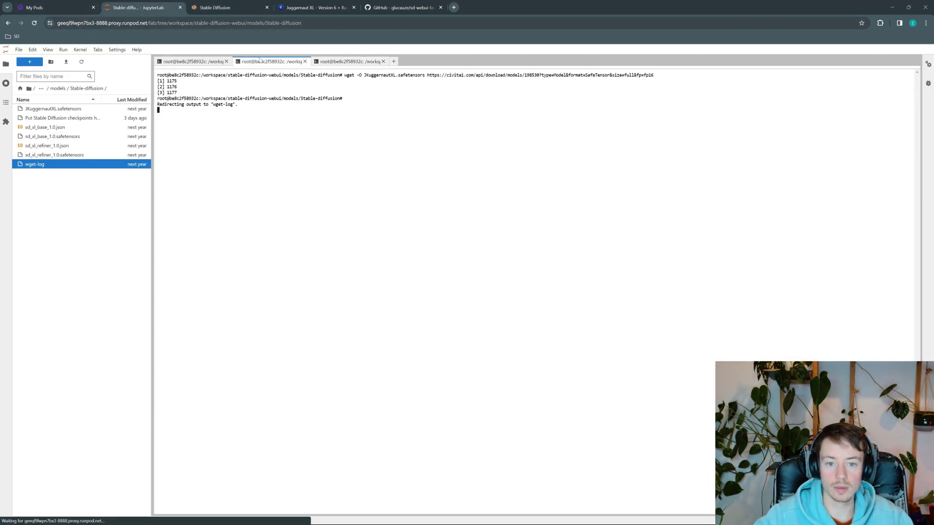
left_click(197, 61)
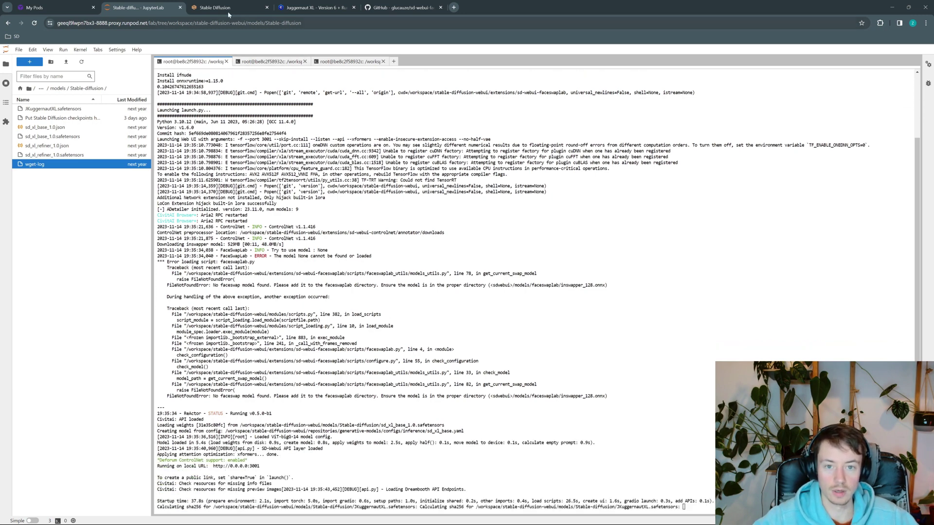
left_click(228, 9)
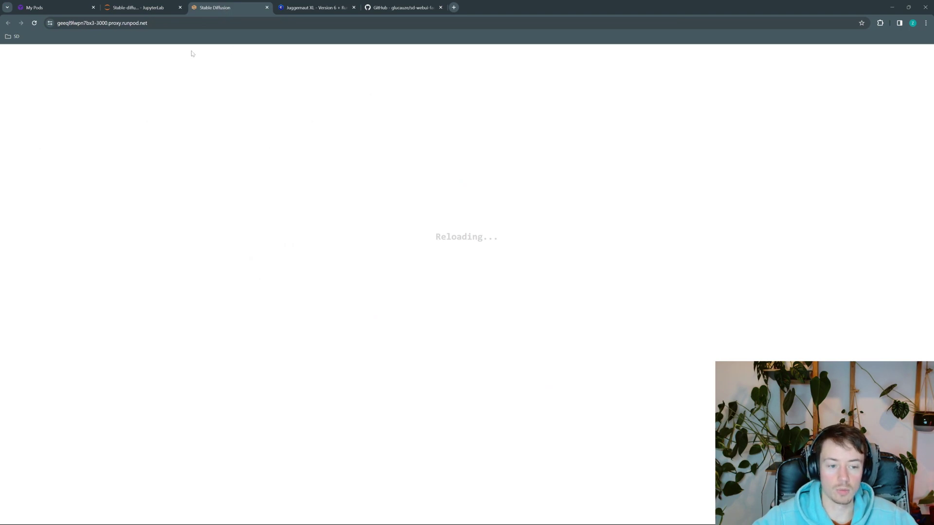
left_click(150, 10)
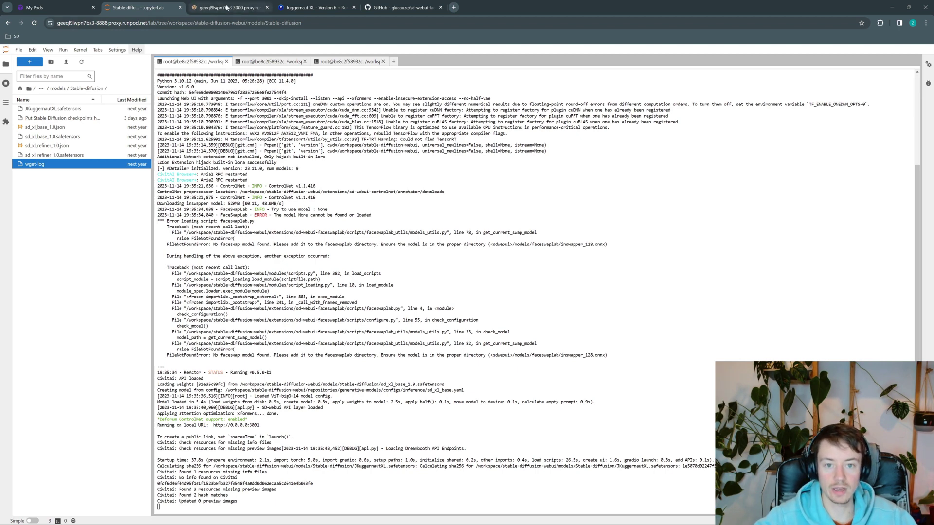
left_click(228, 9)
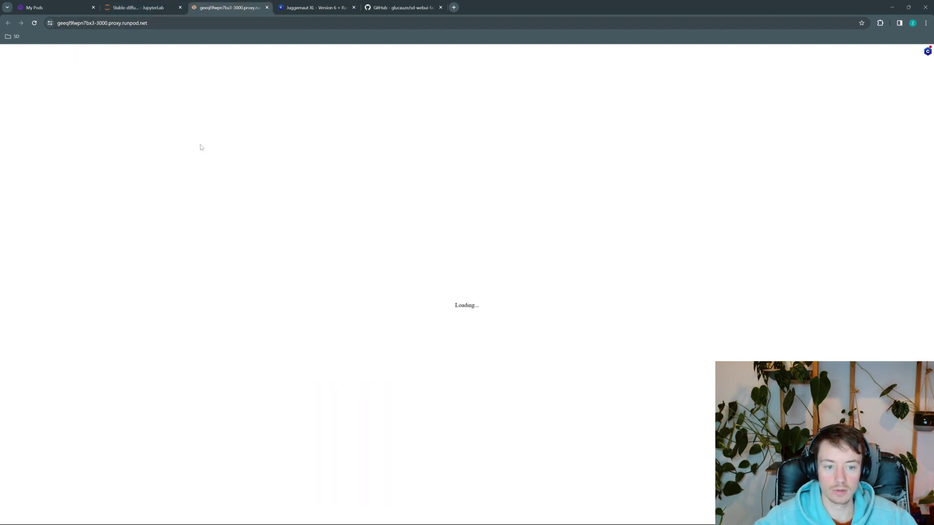
left_click(141, 13)
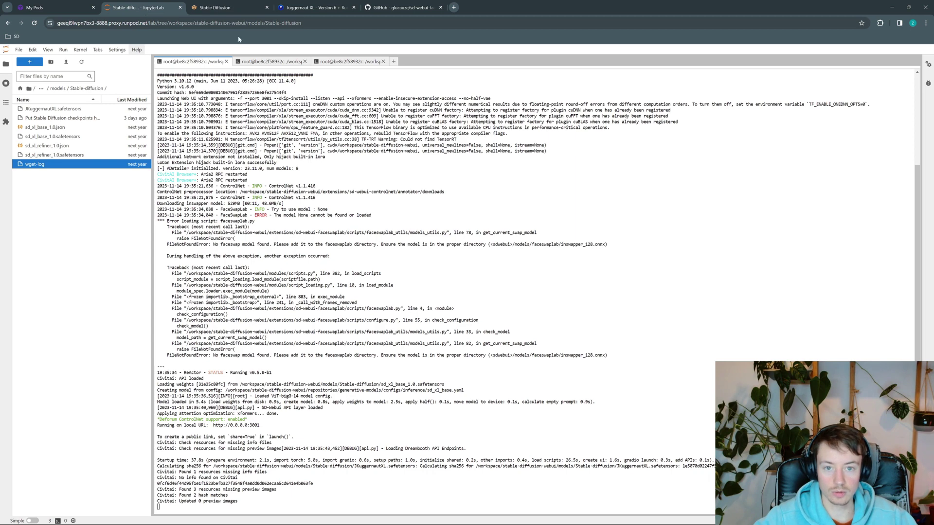
left_click(224, 9)
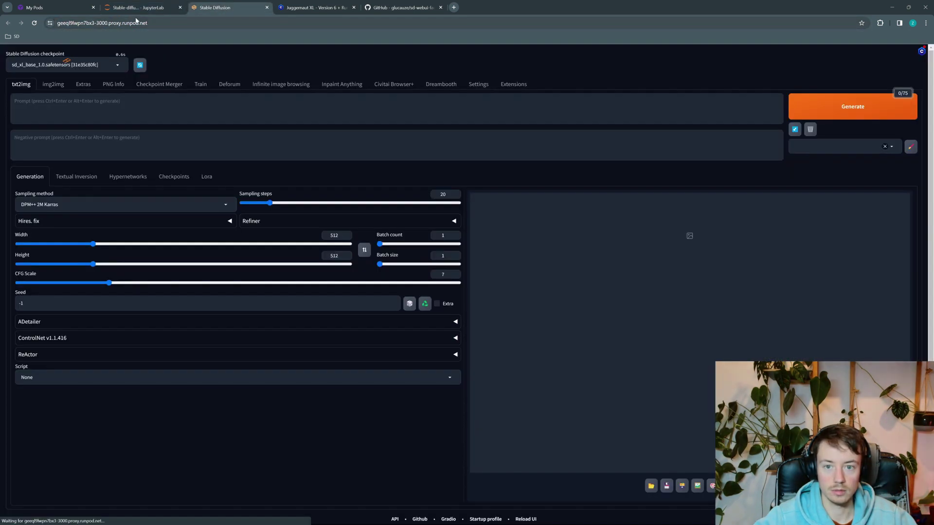
Step: Apply the extensions and restart the web UI a second time, following its launch log in the JupyterLab terminal
left_click(514, 85)
left_click(66, 121)
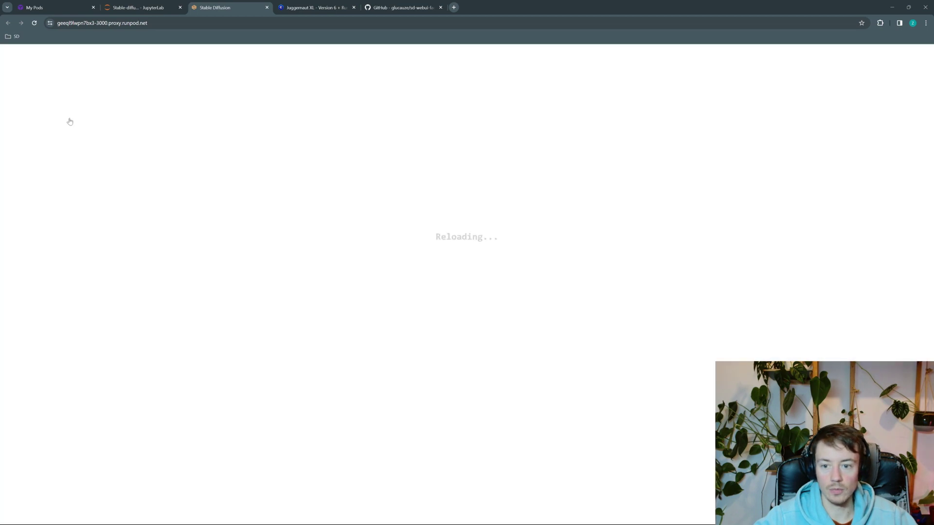
left_click(127, 8)
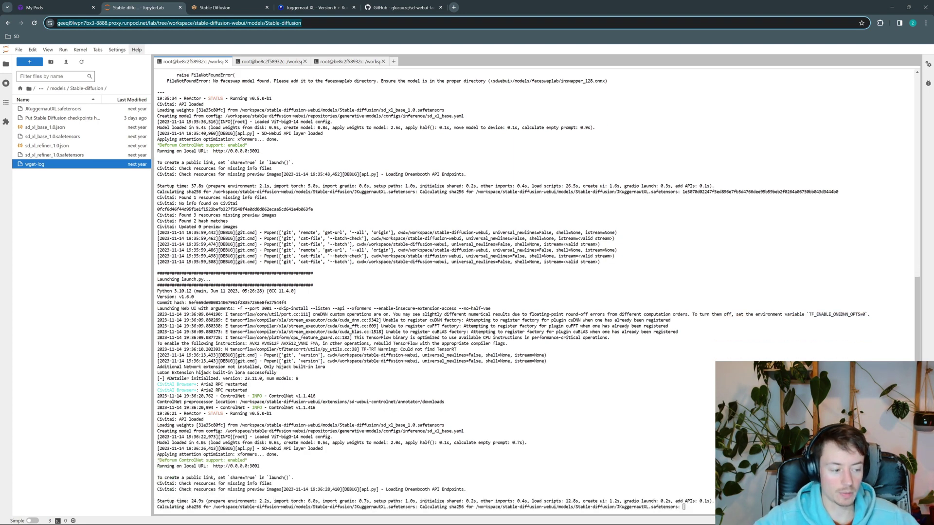
key("Escape")
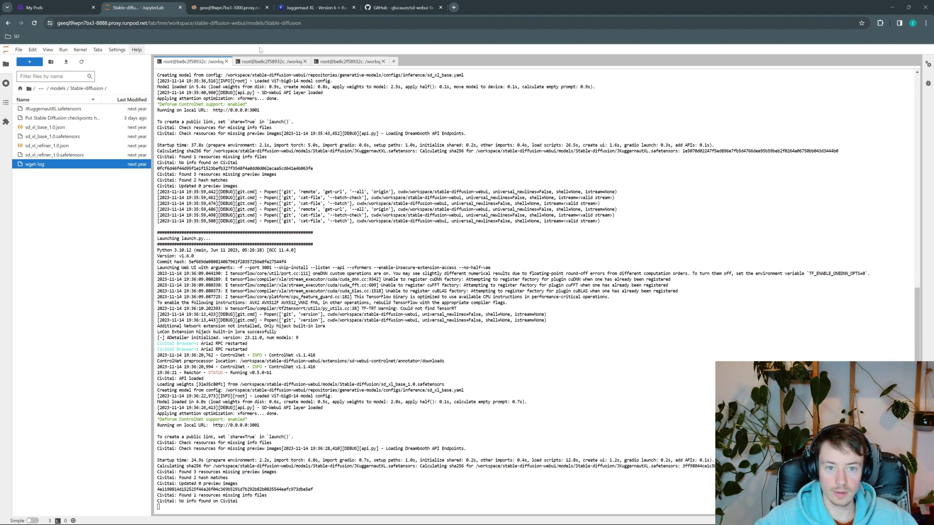
Step: Check the model download progress in JupyterLab and look at the FaceSwapLab section in the reloaded web UI
left_click(346, 62)
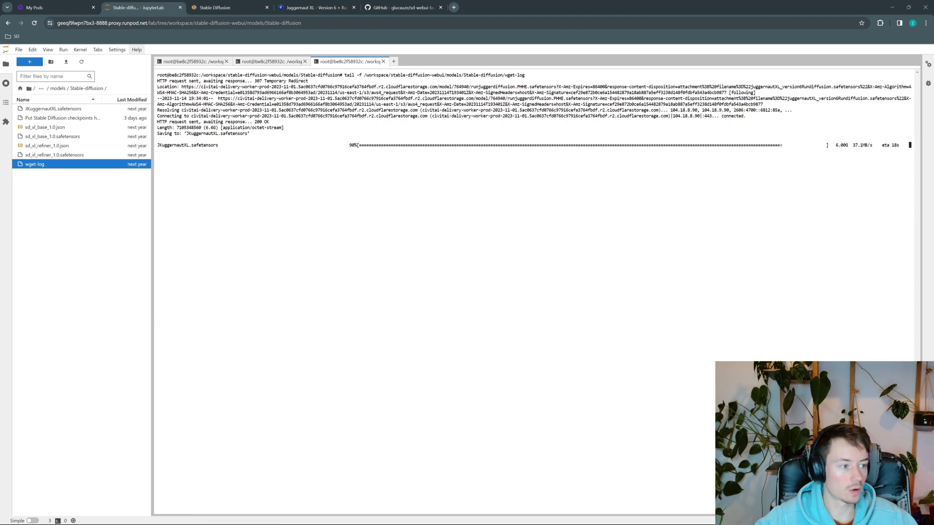
left_click(188, 61)
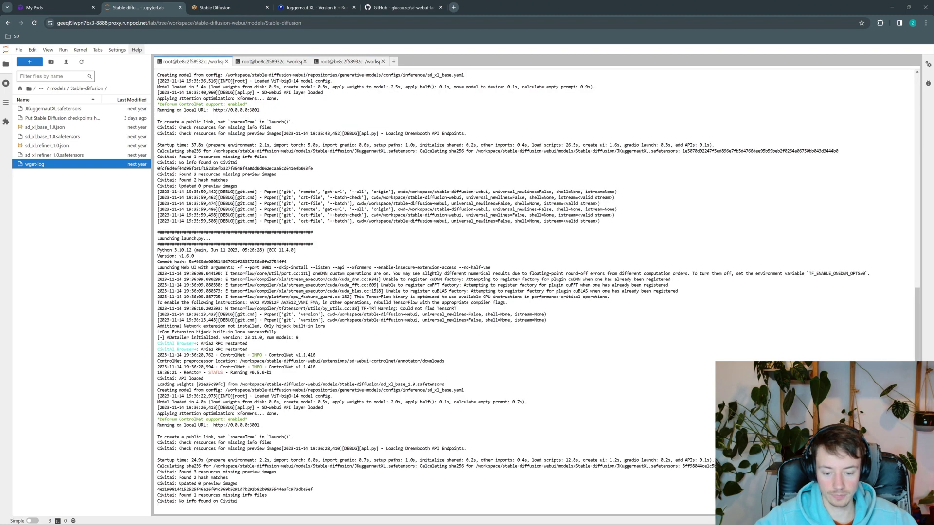
left_click(216, 7)
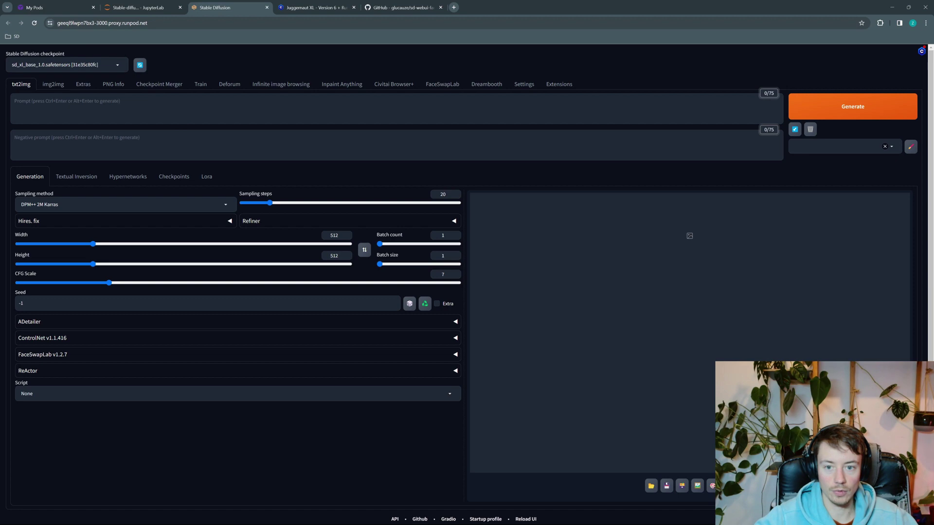
left_click(54, 357)
left_click(57, 356)
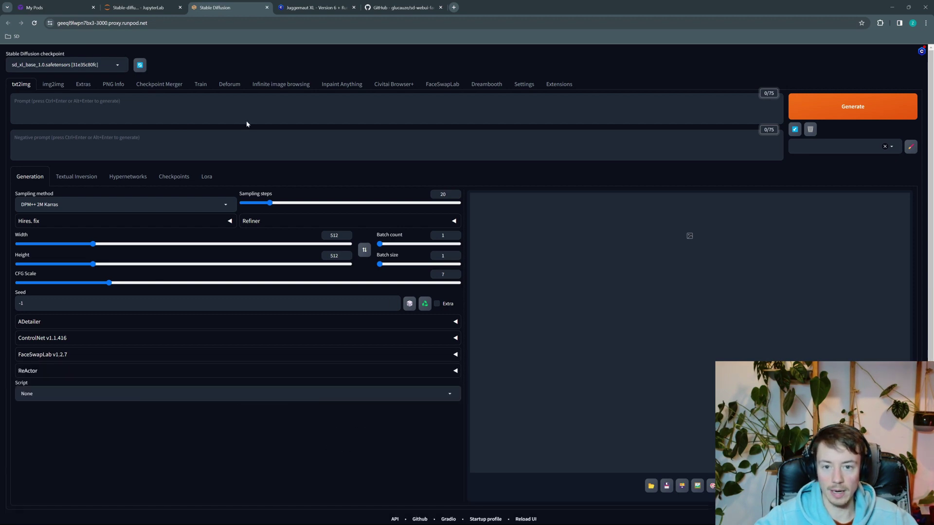
Step: Follow the JKuggernautXL.safetensors download to completion in JupyterLab and close the terminal that tails its wget-log
left_click(140, 8)
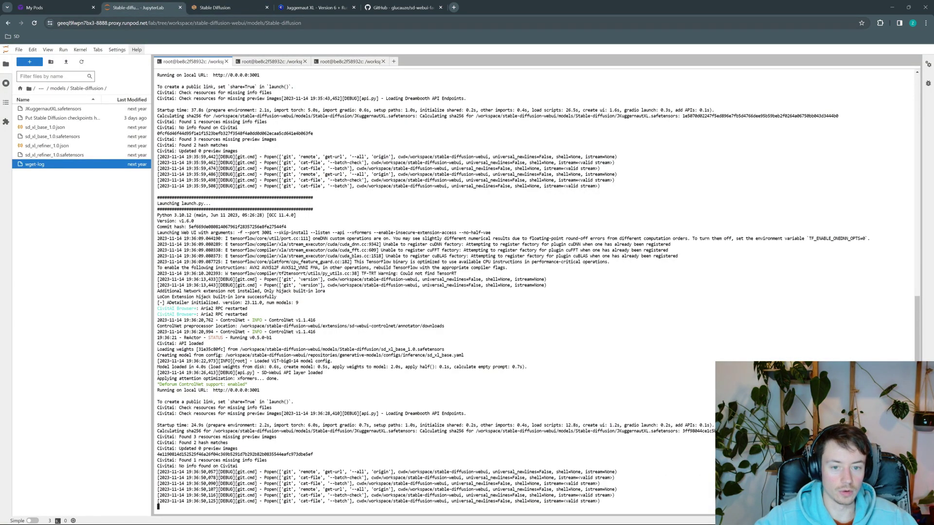
left_click(349, 61)
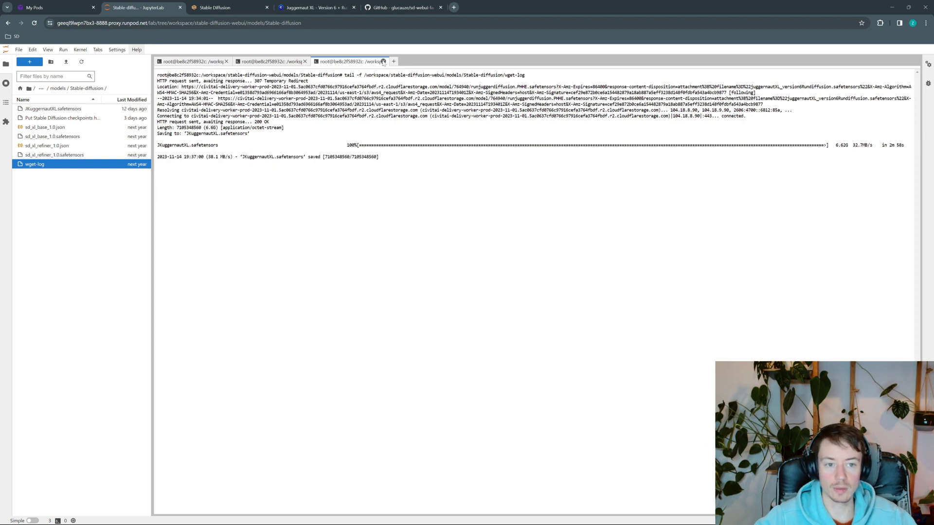
left_click(383, 61)
Step: Refresh the checkpoint list in the Stable Diffusion web UI and load JKuggernautXL.safetensors as the checkpoint
left_click(210, 7)
left_click(97, 65)
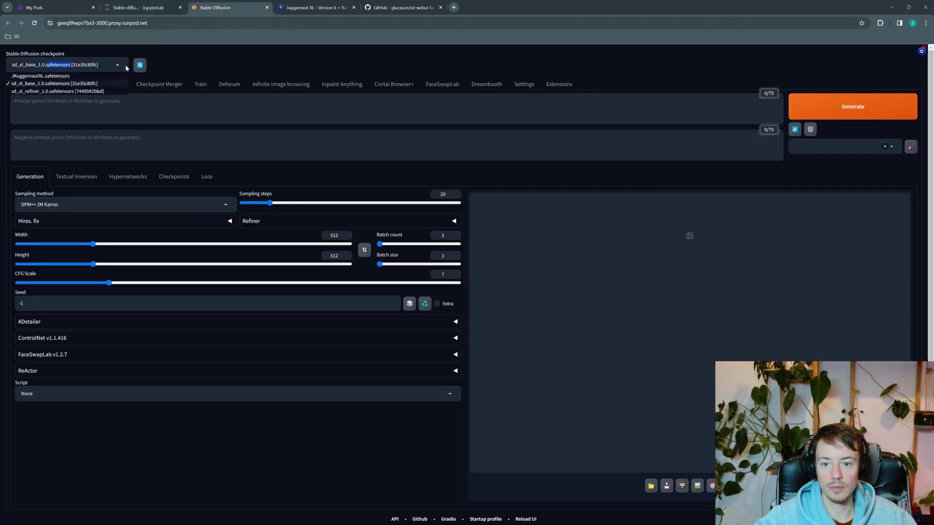
left_click(140, 65)
left_click(63, 65)
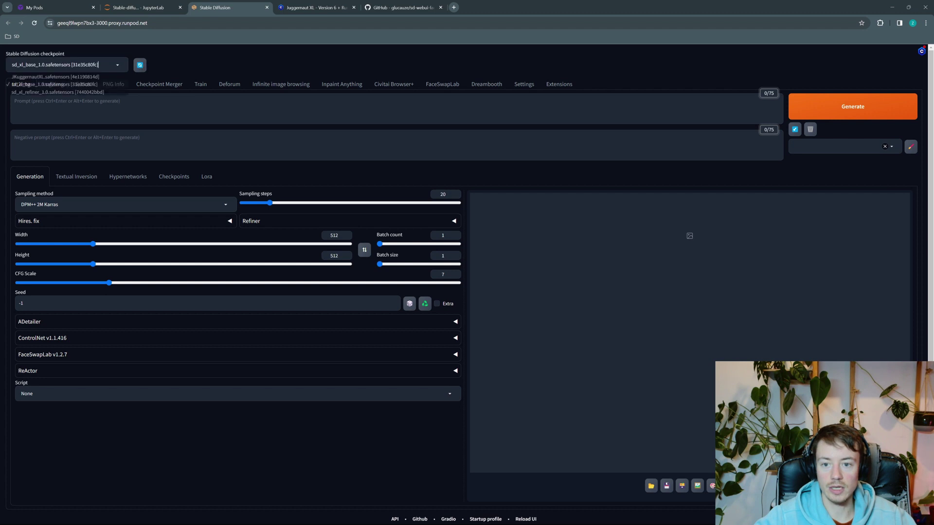
left_click(57, 76)
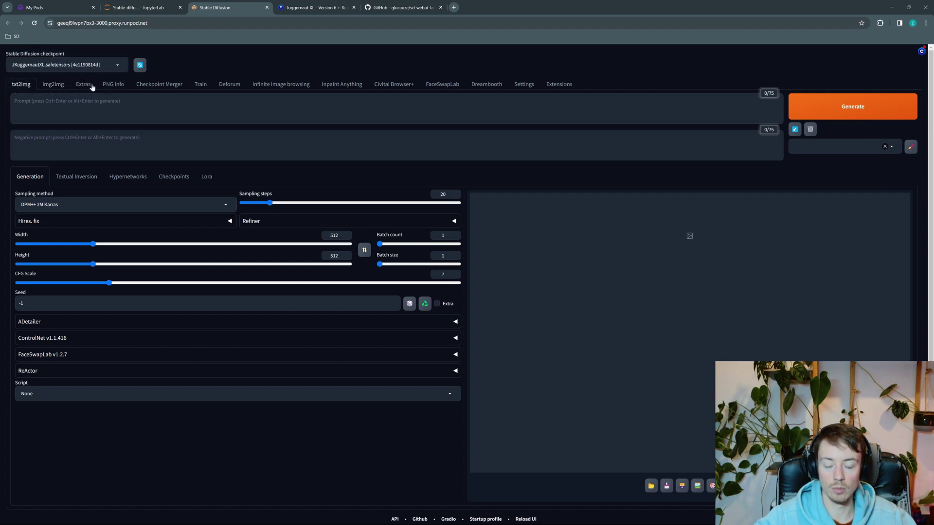
Step: Enter the txt2img prompt "the face of a man in the winter"
left_click(93, 107)
type("t")
key("BackSpace")
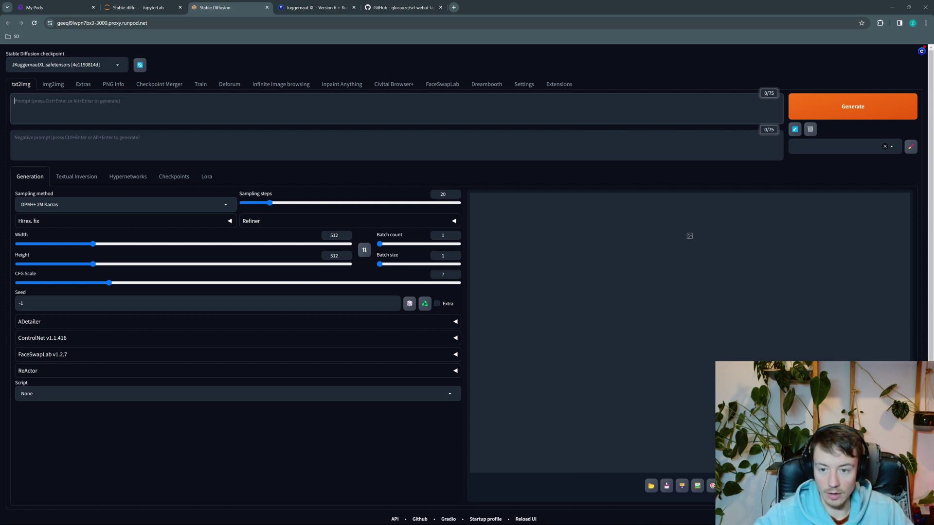
type("the face of a man in")
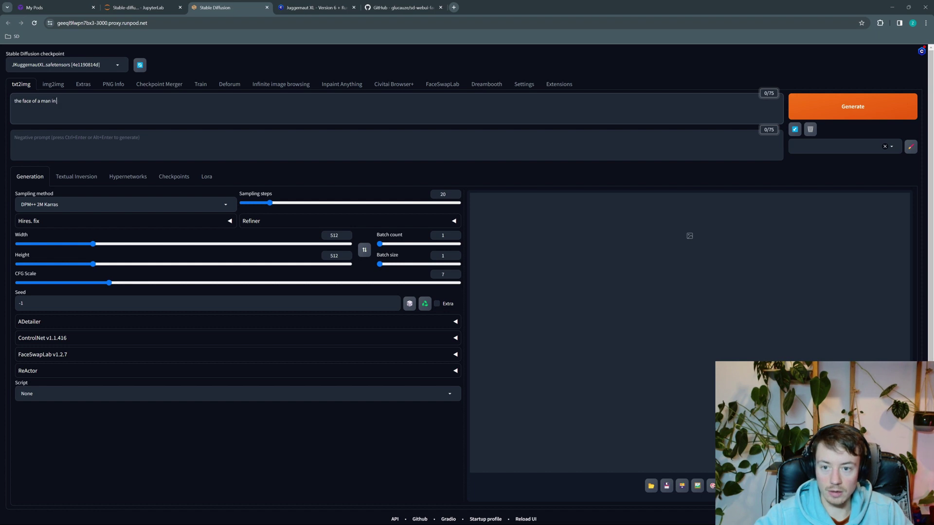
type(" the winter")
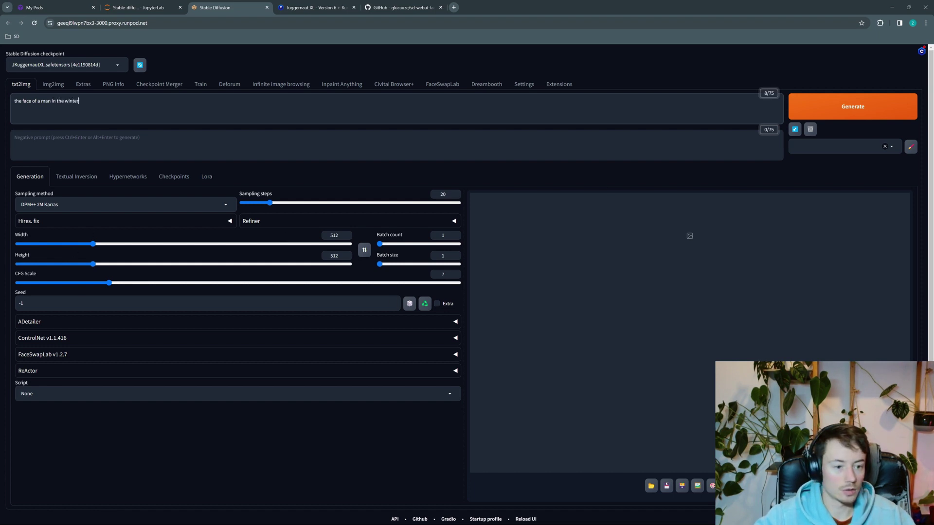
Step: Set the txt2img width and height to 1024 and generate the winter portrait
double_click(334, 236)
type("10")
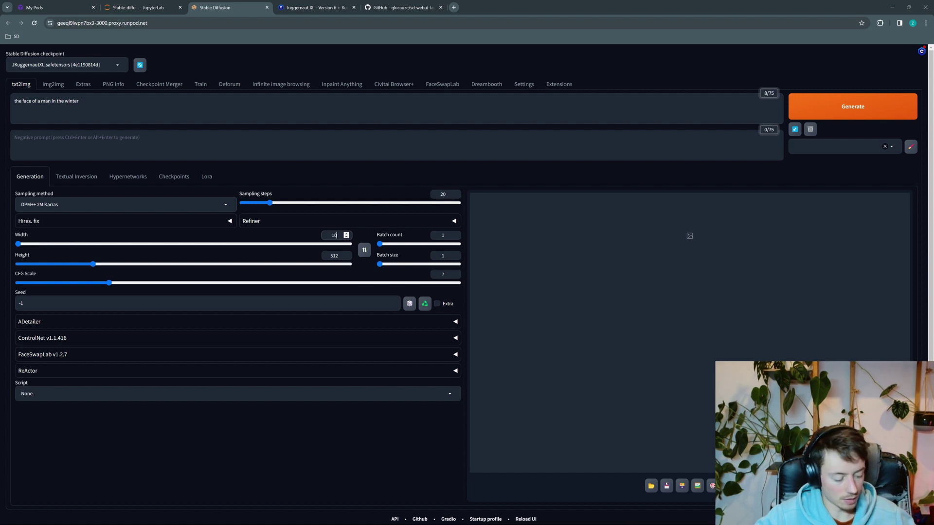
type("24")
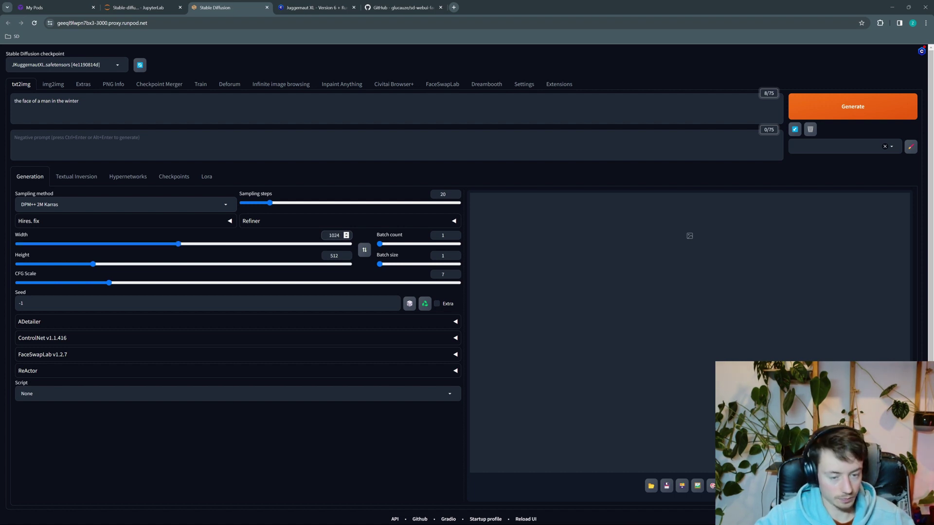
left_click(342, 255)
key("ctrl+a")
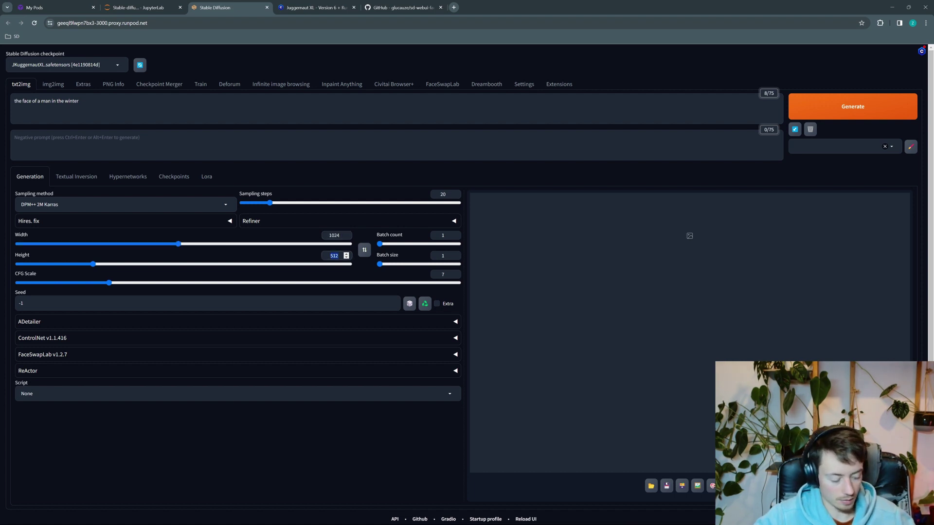
type("1024")
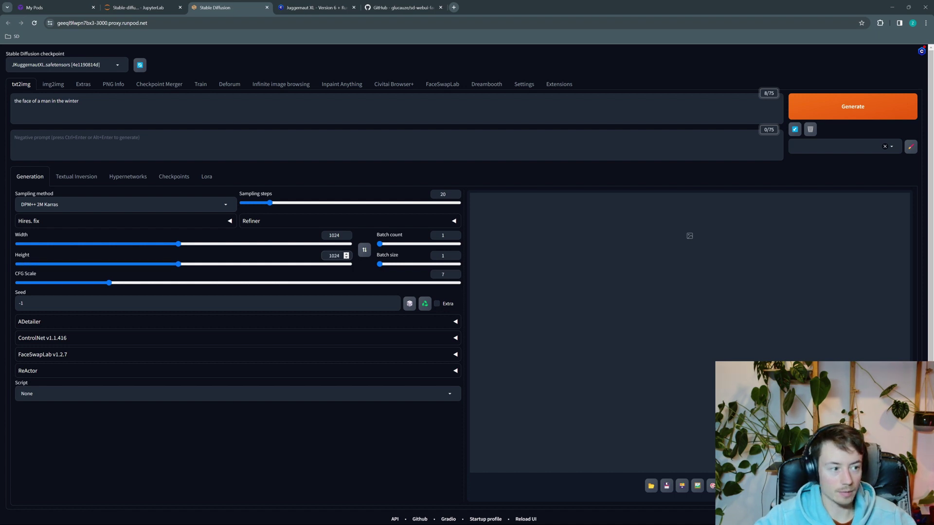
left_click(830, 115)
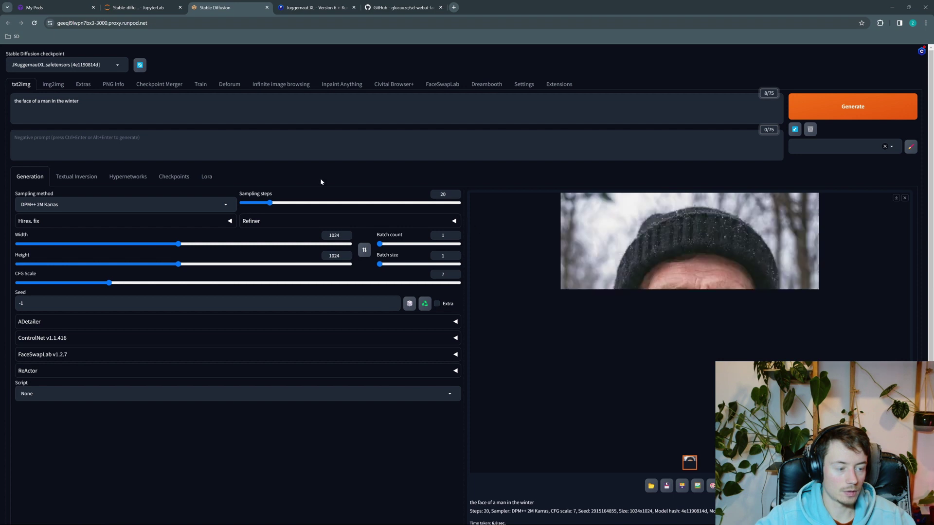
Step: Replace "winter" with "summer" in the prompt
left_click(64, 101)
double_click(69, 100)
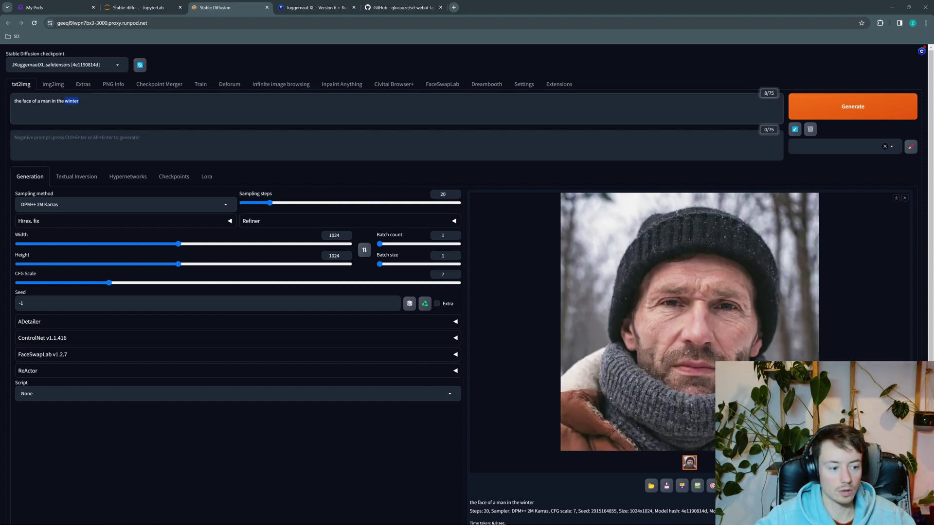
type("summer")
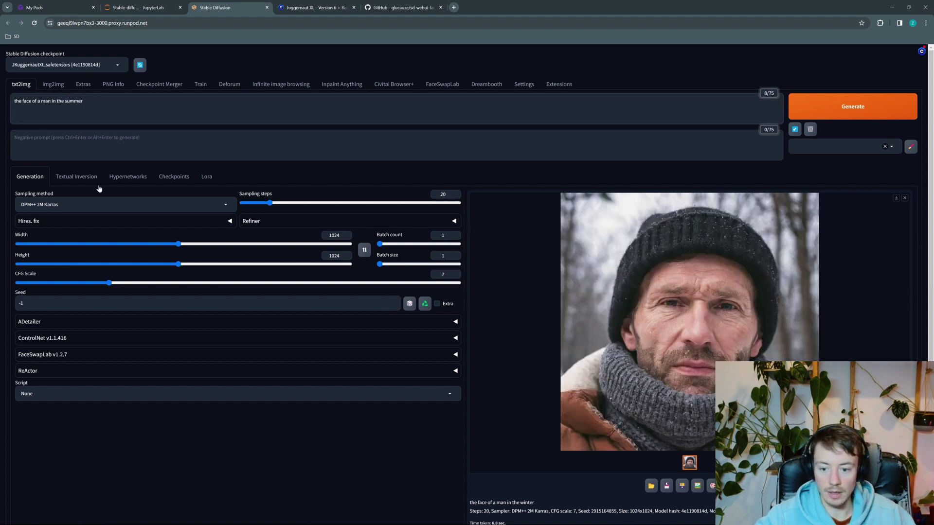
Step: Expand FaceSwapLab and load the first photo from the Johnny depp folder as the Face 1 reference image
left_click(49, 355)
scroll(159, 339, "down", 2)
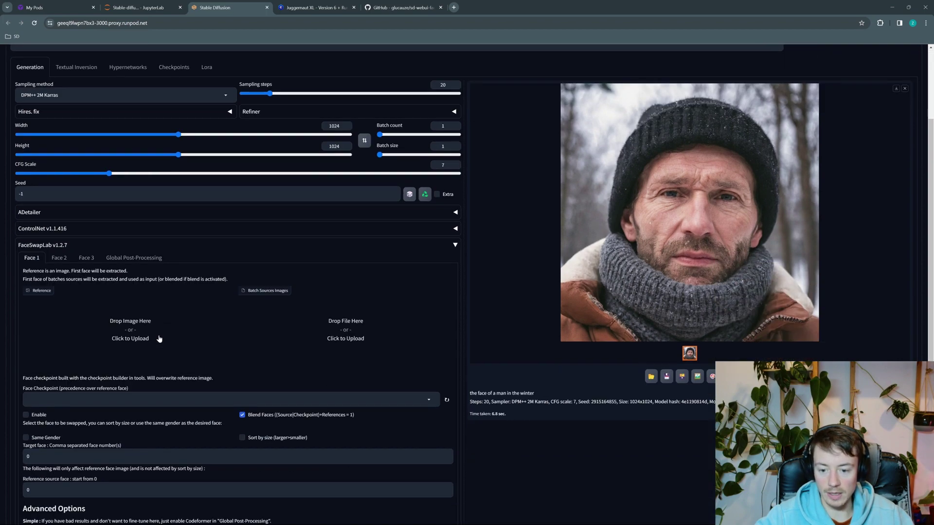
left_click_drag(501, 6, 535, 22)
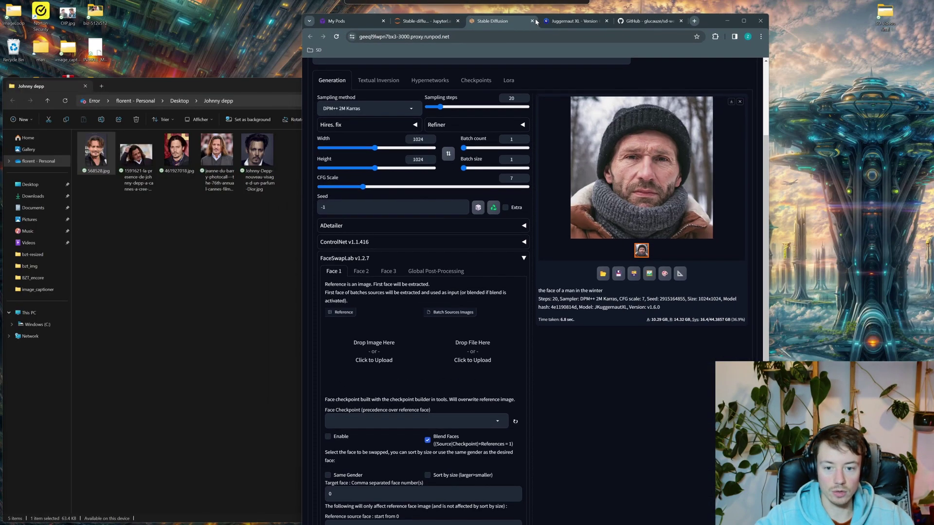
left_click_drag(96, 152, 367, 366)
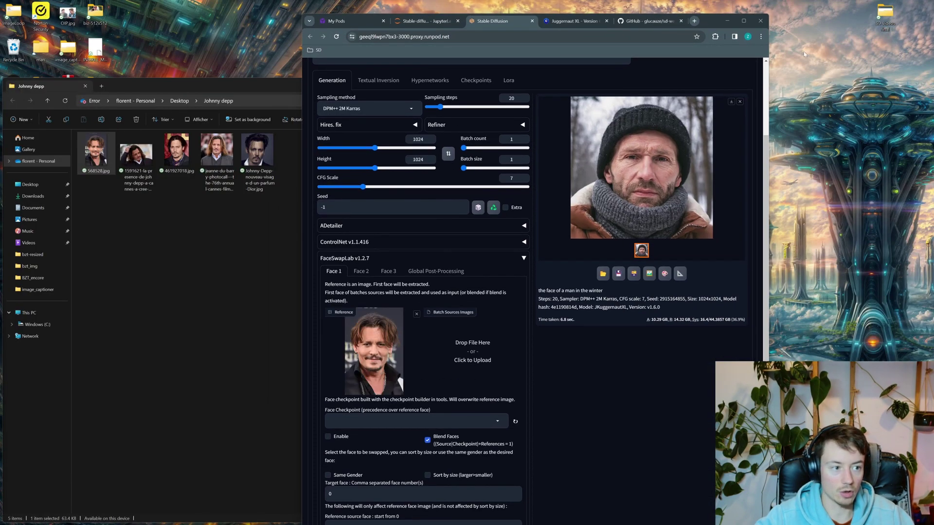
left_click(743, 20)
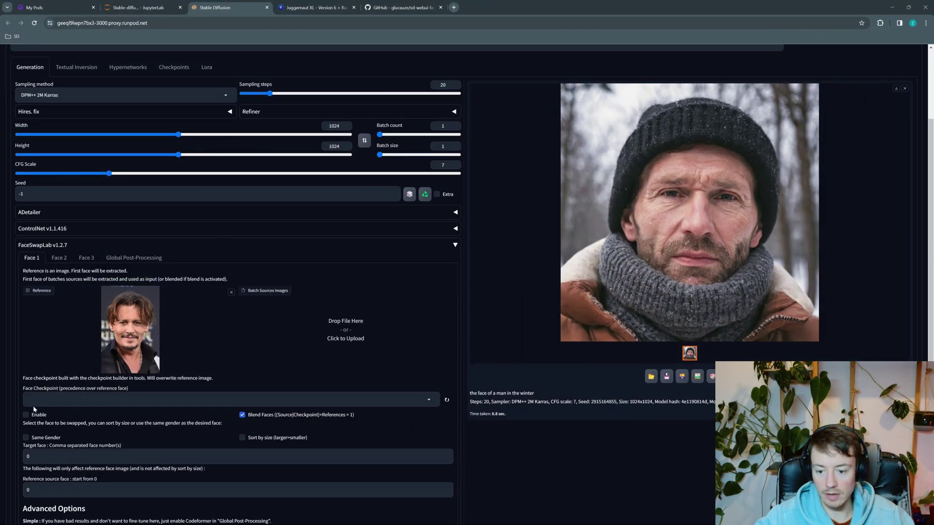
Step: Enable the Face 1 swap, turn off Blend Faces, and generate the summer portrait
left_click(28, 414)
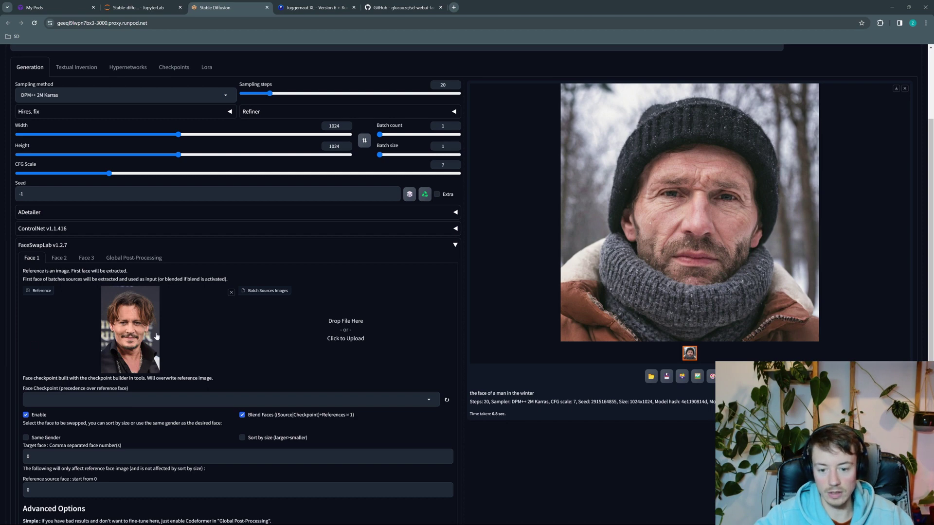
scroll(42, 376, "down", 1)
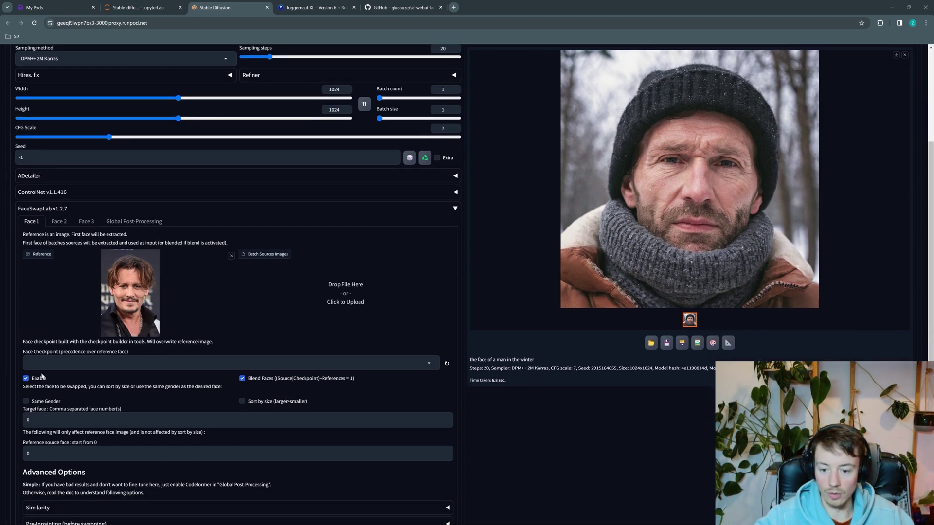
left_click(263, 383)
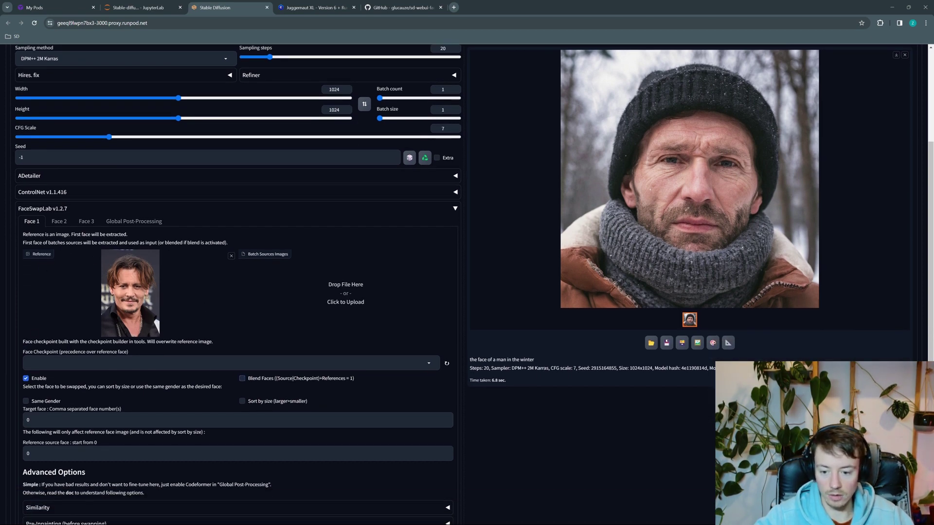
scroll(224, 404, "down", 3)
scroll(224, 401, "up", 6)
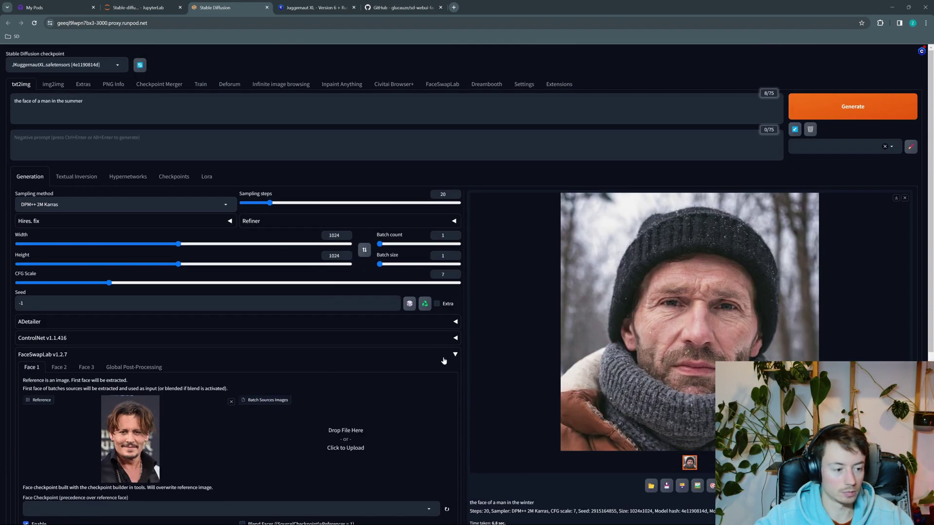
left_click(835, 109)
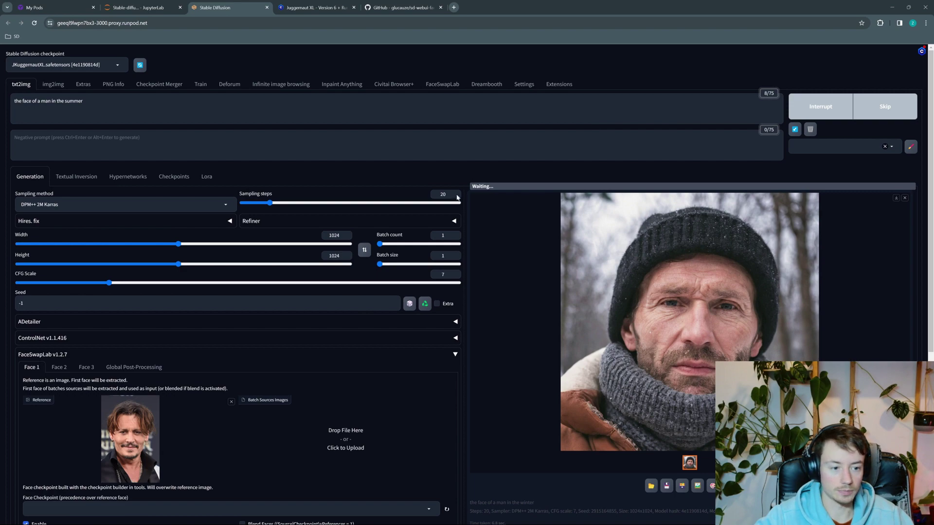
Step: Read the FaceSwapLab log in the JupyterLab terminal and compare it with the generated image in the web UI
left_click(145, 7)
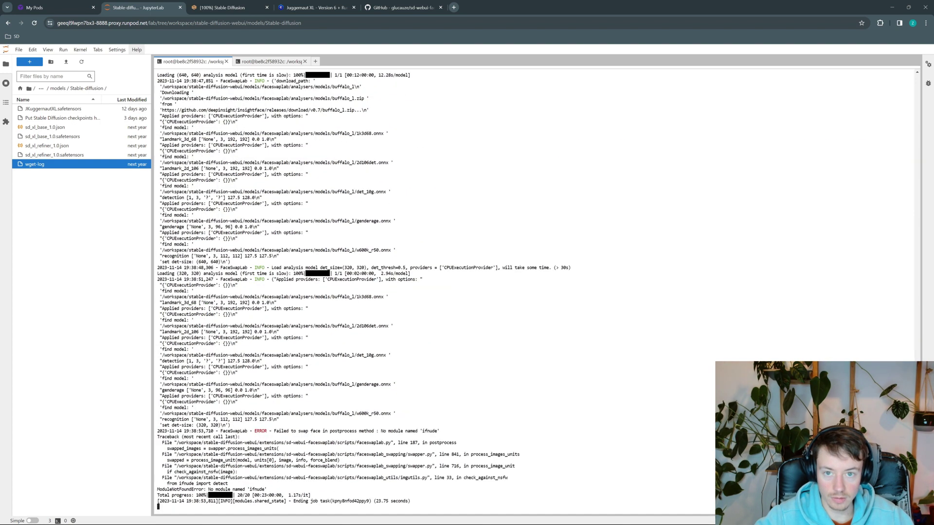
left_click(205, 8)
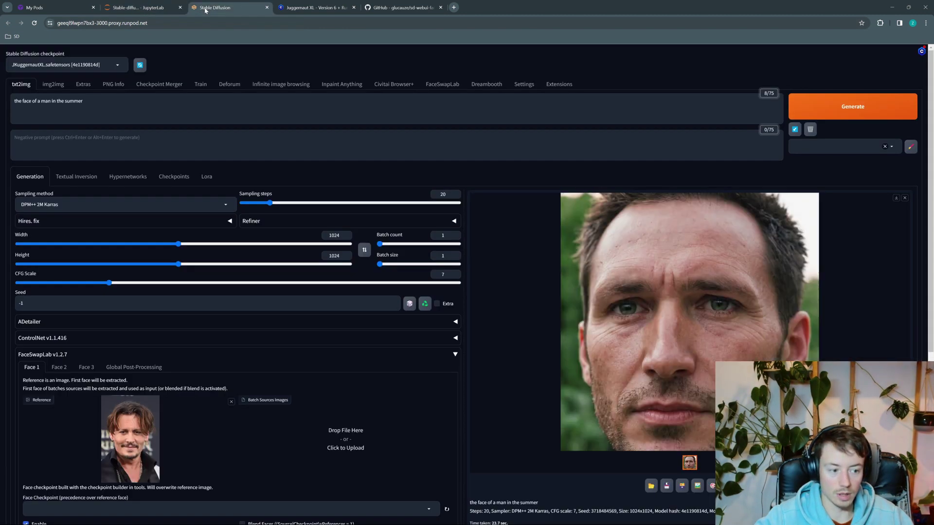
left_click(141, 7)
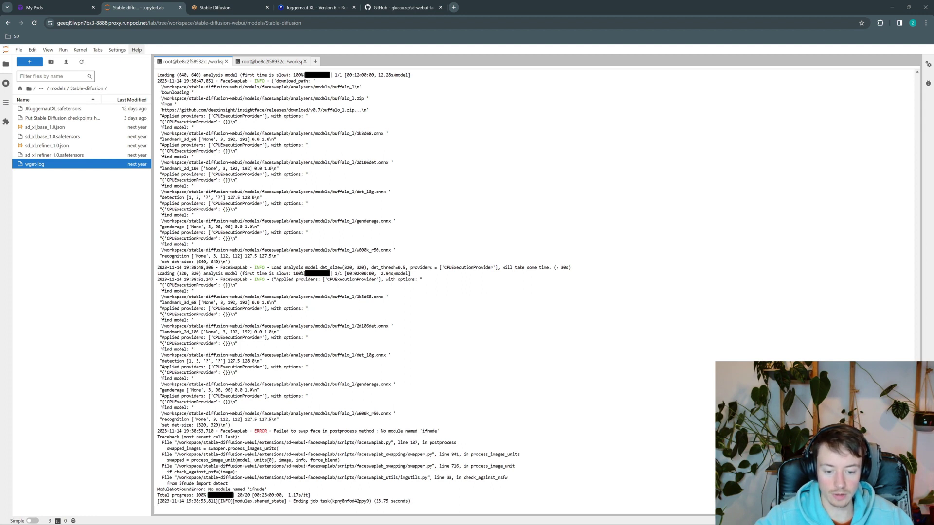
Step: Open a new JupyterLab terminal and install the missing module with "pip install ifnude"
left_click(315, 61)
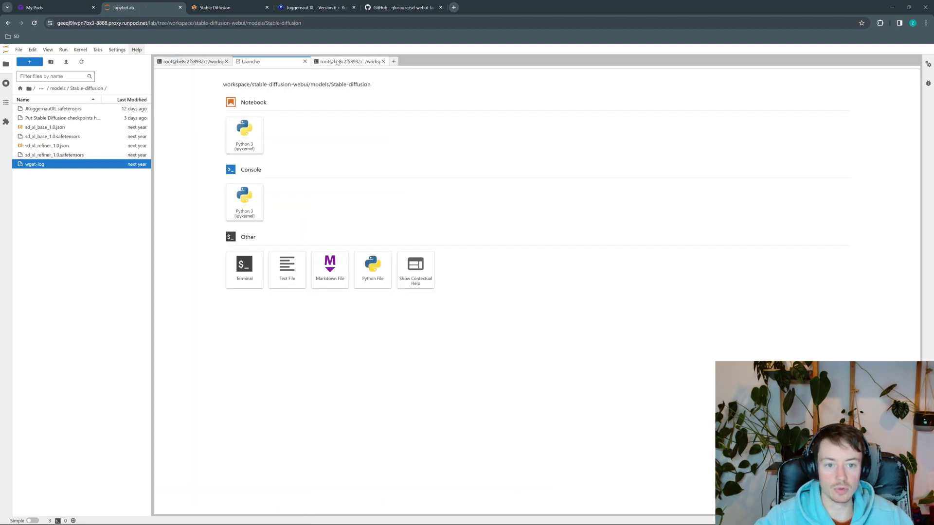
left_click(256, 252)
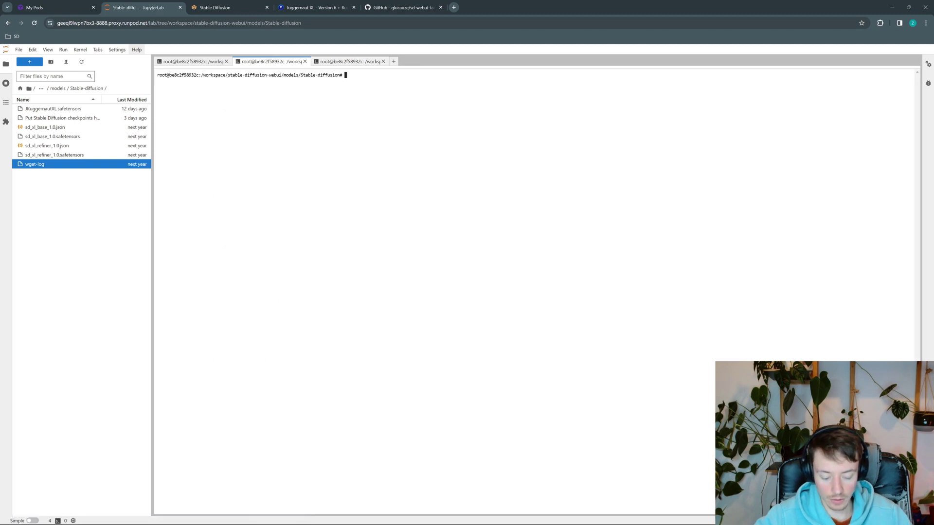
type("pip install ")
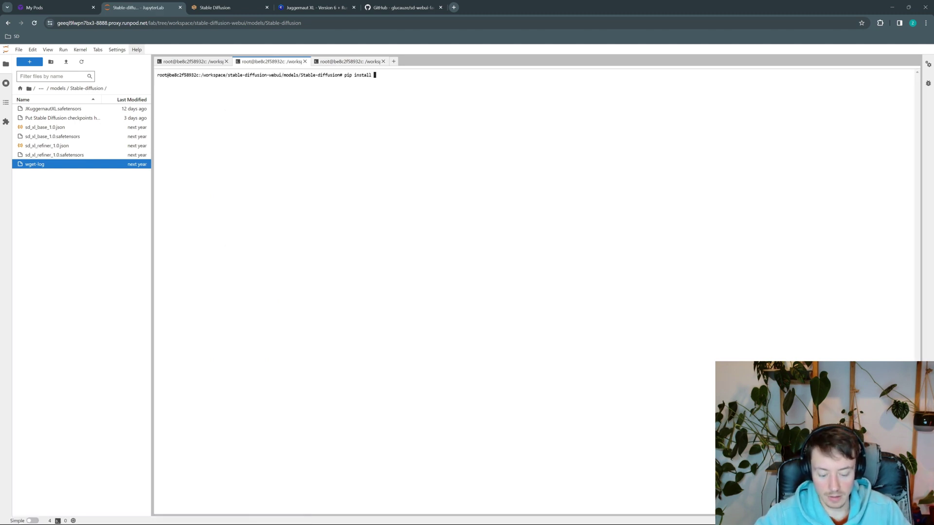
type("ifnude")
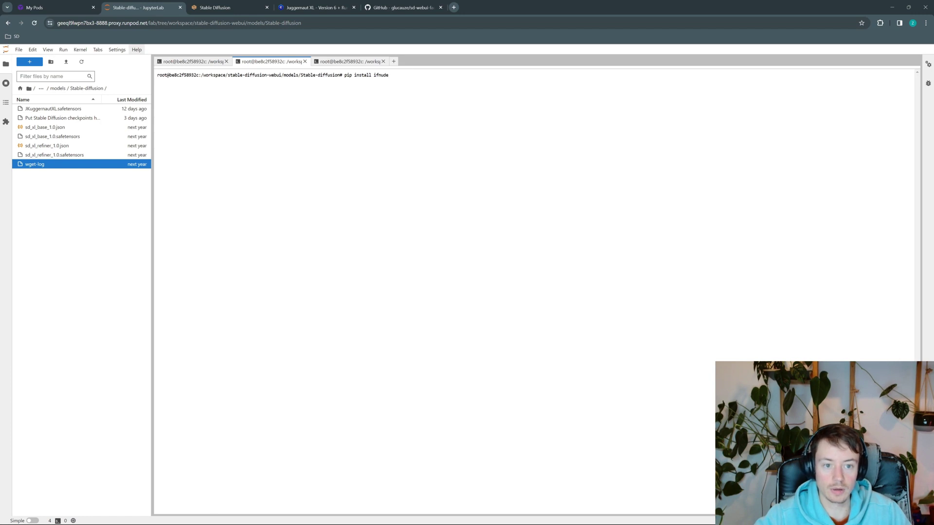
key("Return")
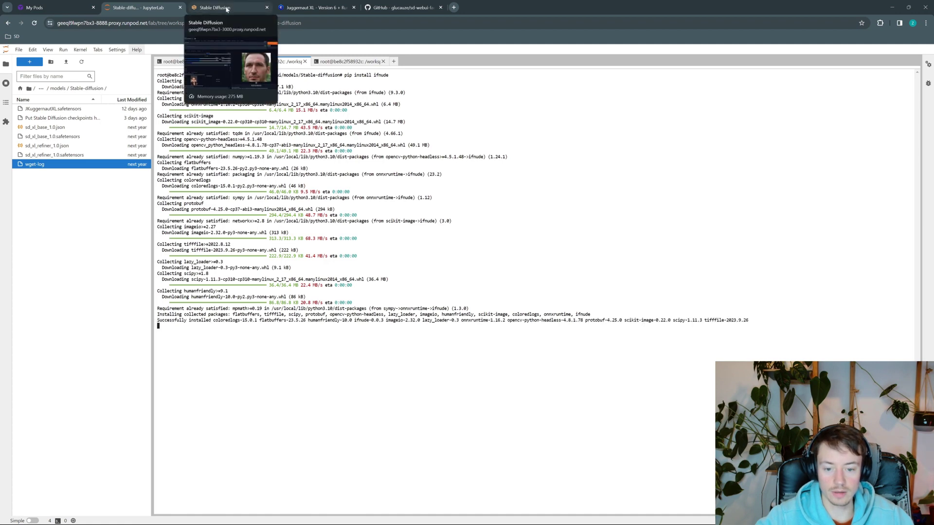
Step: Return to the Stable Diffusion web UI and generate the summer portrait again with the face swap enabled
left_click(227, 8)
key("ctrl+Tab")
left_click(249, 8)
key("ctrl+shift+Tab")
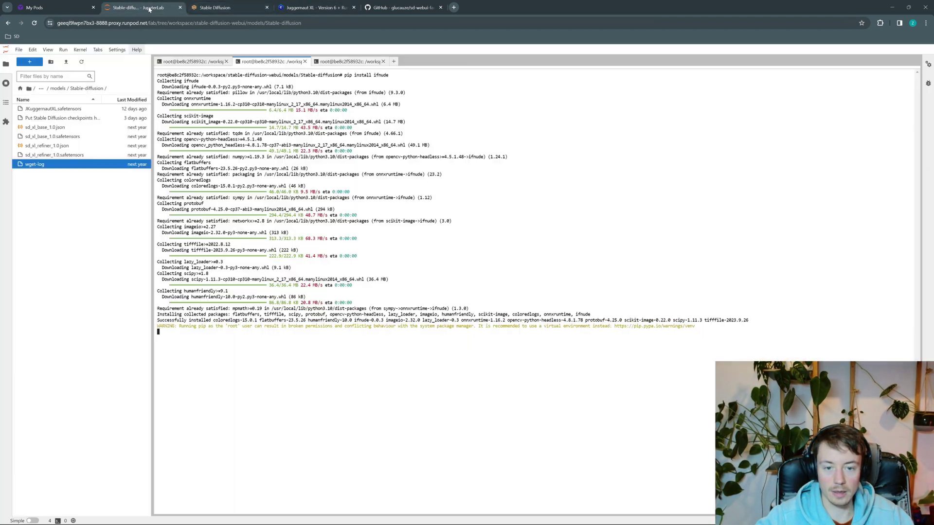
left_click(249, 8)
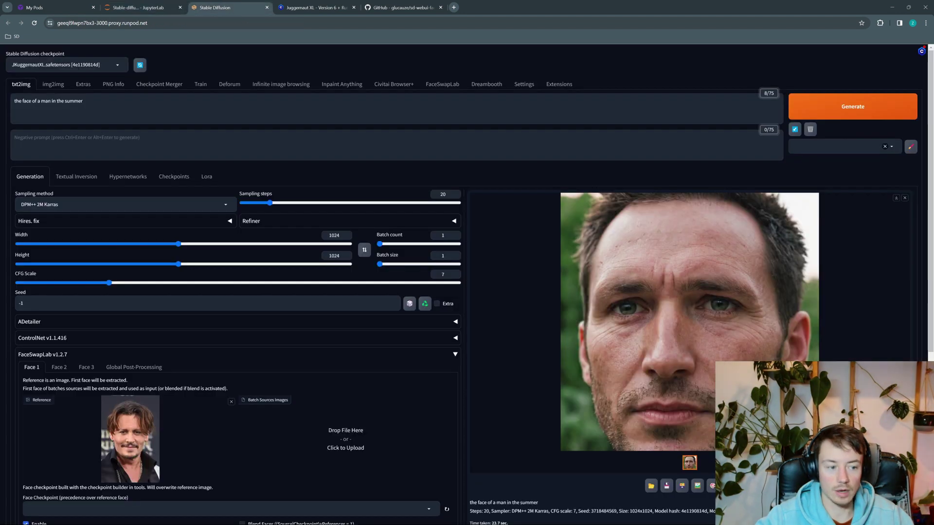
left_click(853, 107)
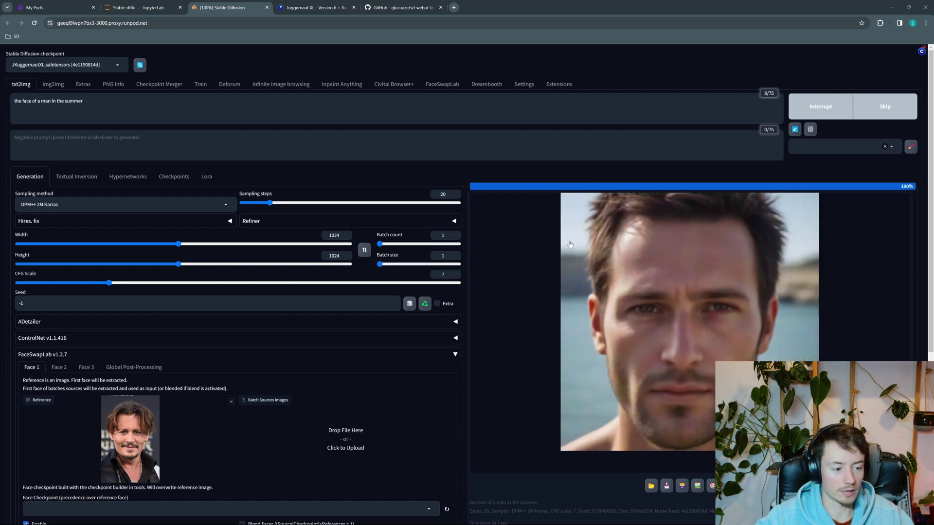
Step: Follow the generation log in JupyterLab's first terminal, then view the face-swapped portrait in the web UI
left_click(146, 7)
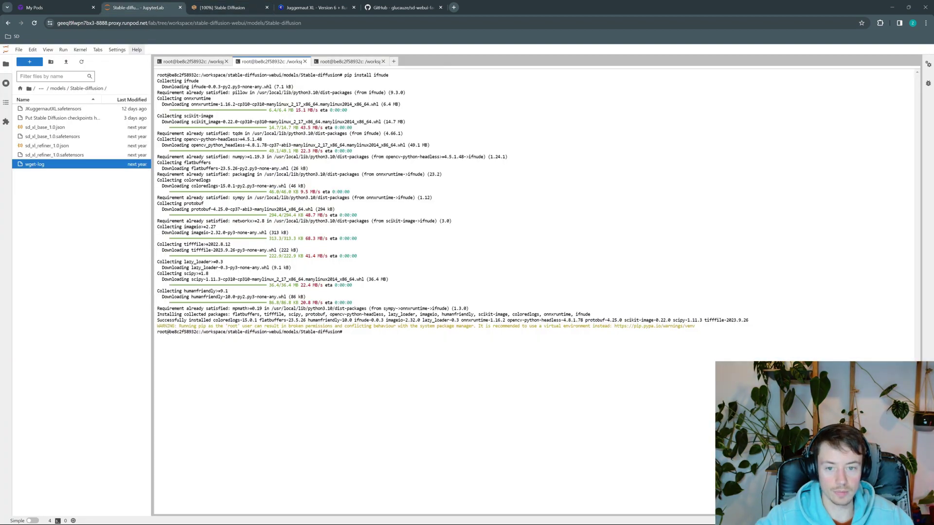
left_click(192, 61)
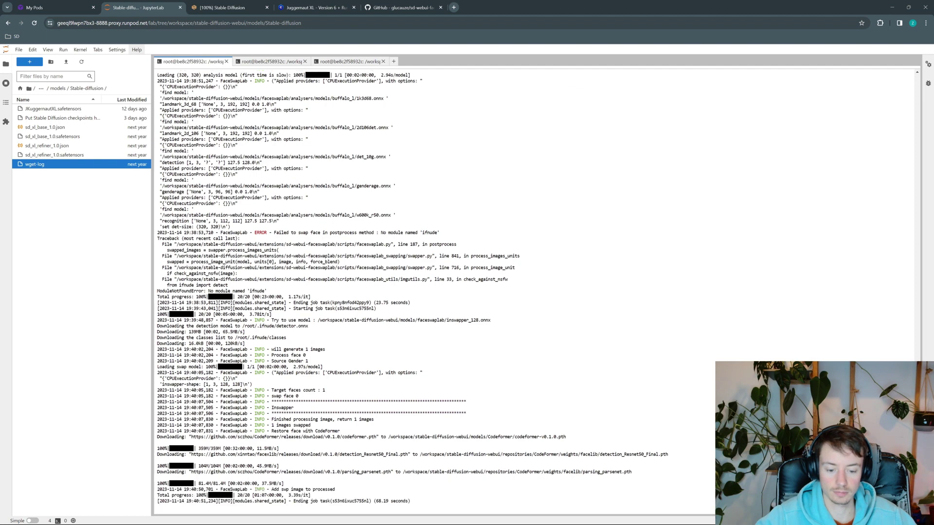
left_click(228, 8)
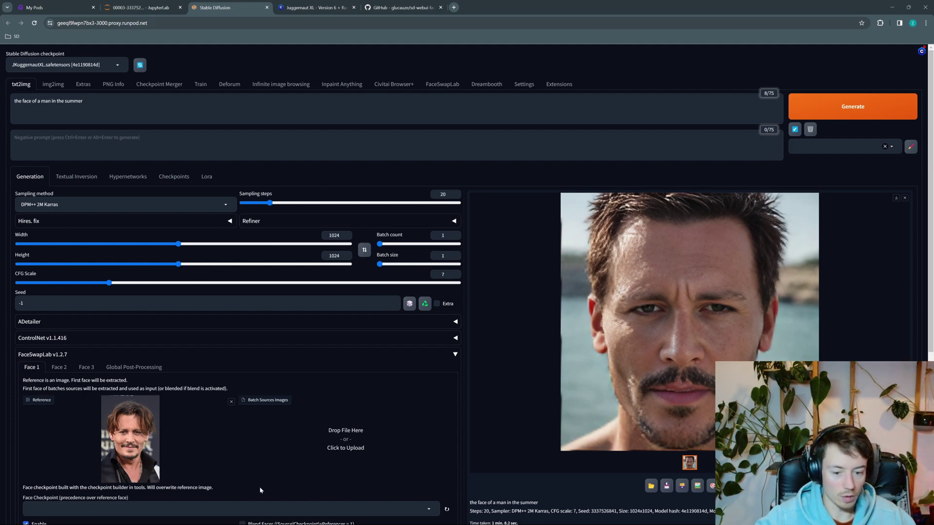
Step: Collapse the FaceSwapLab section and examine the ControlNet unit's options and model settings
scroll(260, 393, "down", 1)
scroll(260, 393, "down", 4)
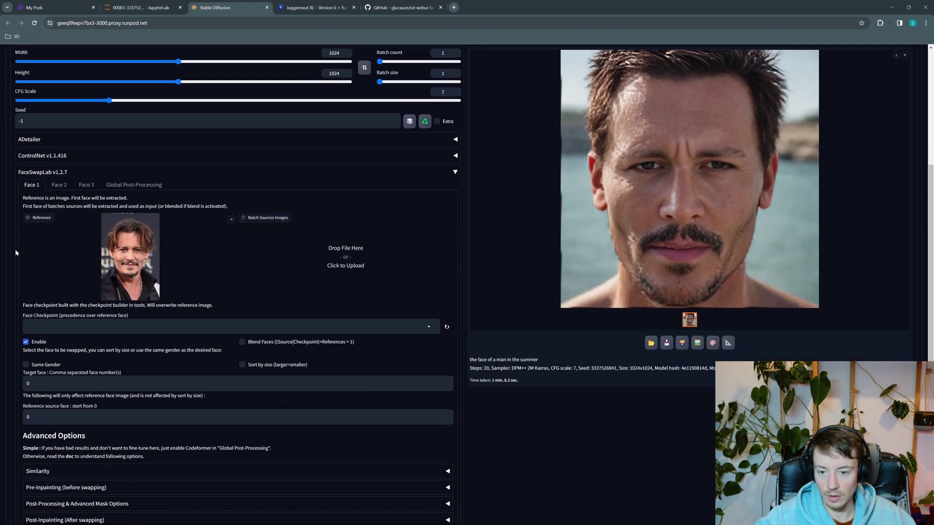
left_click(47, 172)
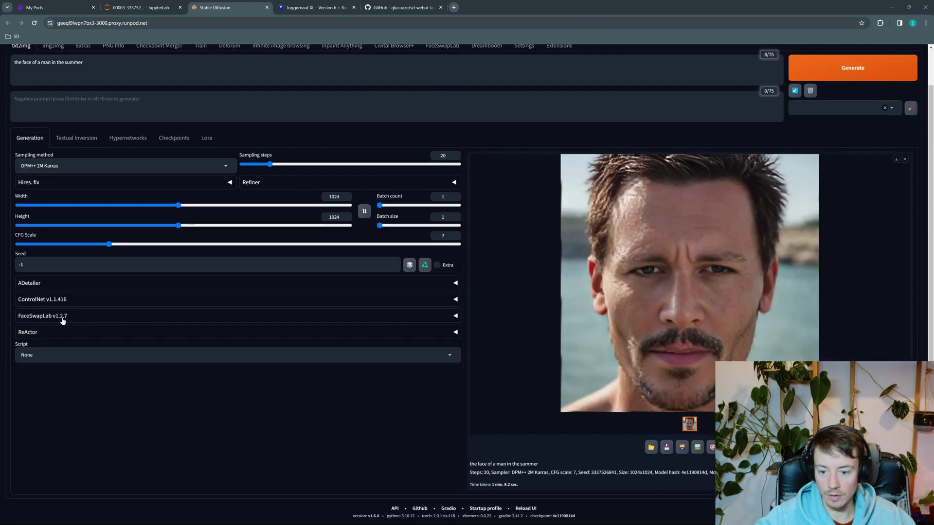
left_click(71, 300)
scroll(78, 302, "down", 3)
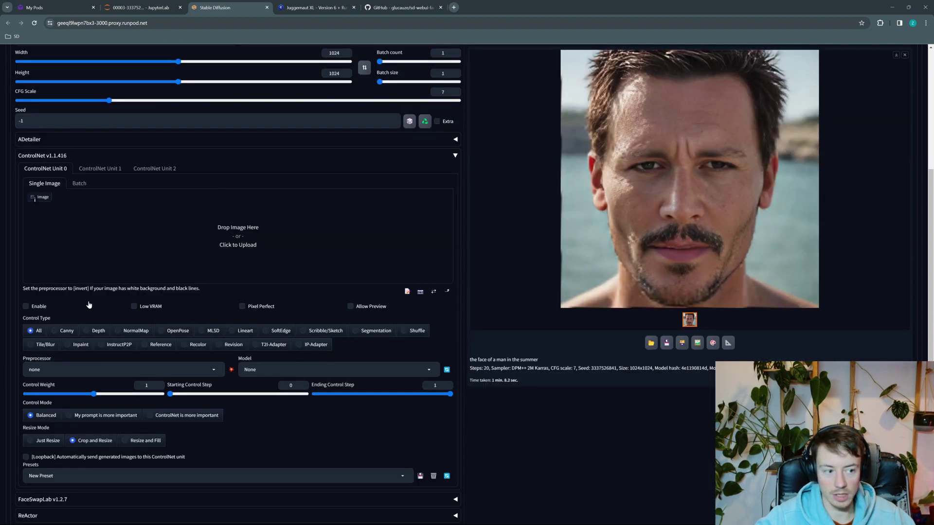
left_click(66, 161)
scroll(64, 301, "up", 1)
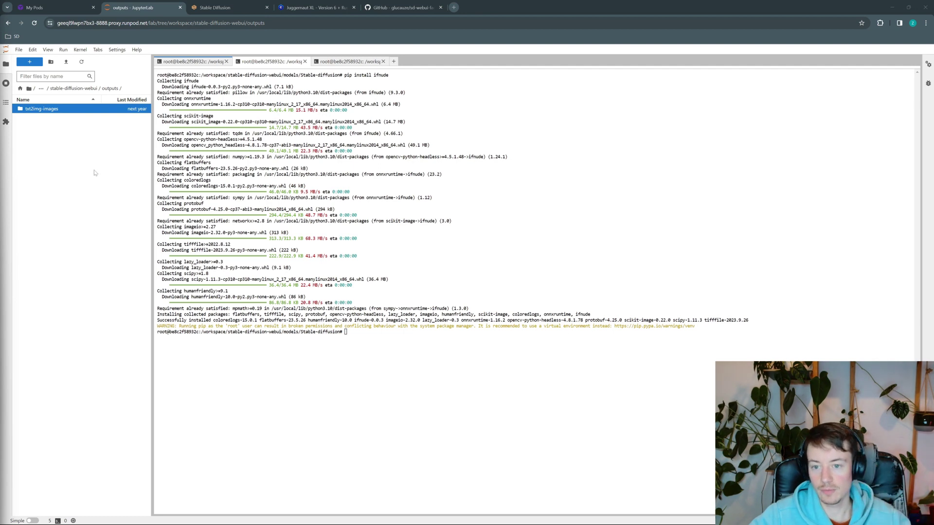
Step: Open the 2023-11-14 folder inside txt2img-images in the JupyterLab file browser
double_click(41, 108)
double_click(41, 109)
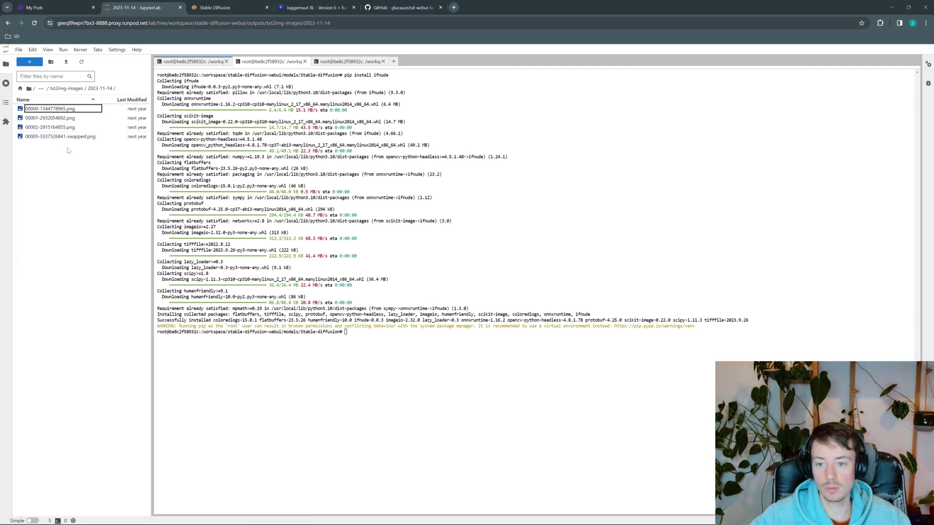
Step: Check which download options the swapped image and the 2023-11-14 folder in txt2img-images offer
right_click(66, 137)
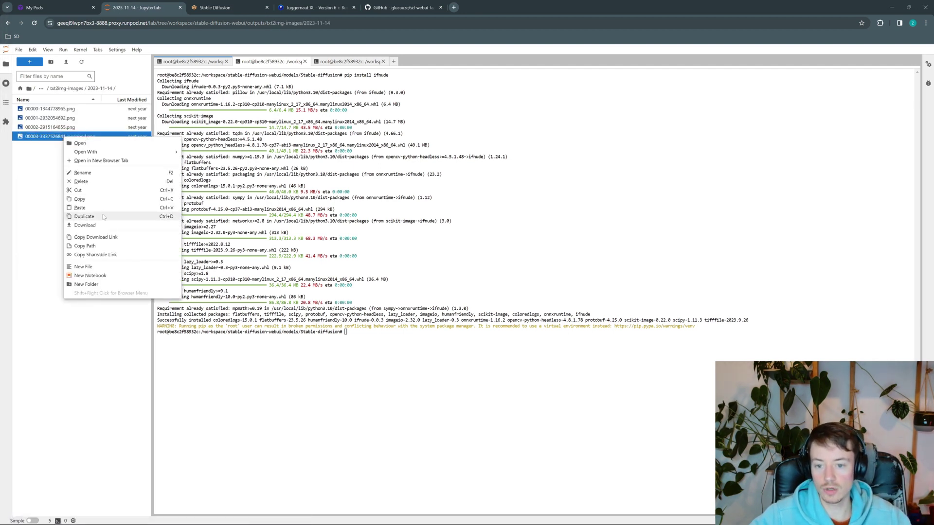
key("Escape")
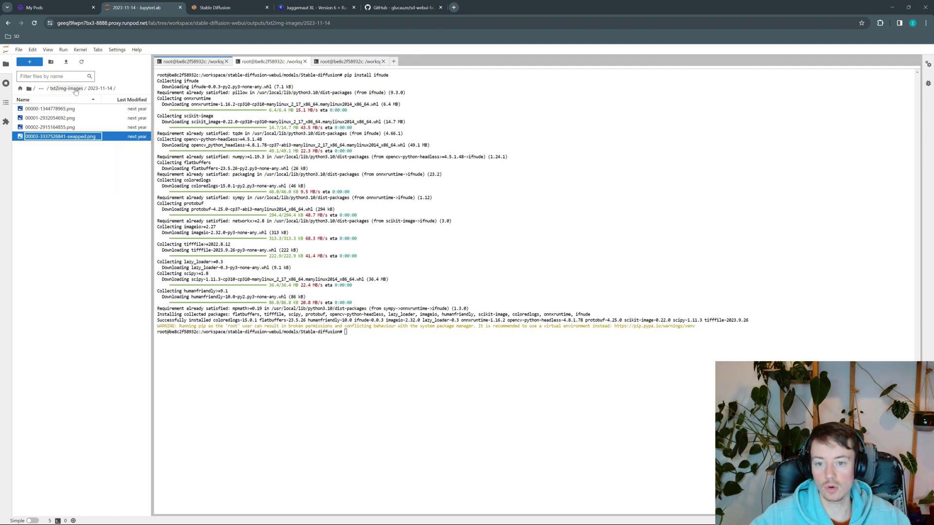
left_click(70, 90)
right_click(50, 110)
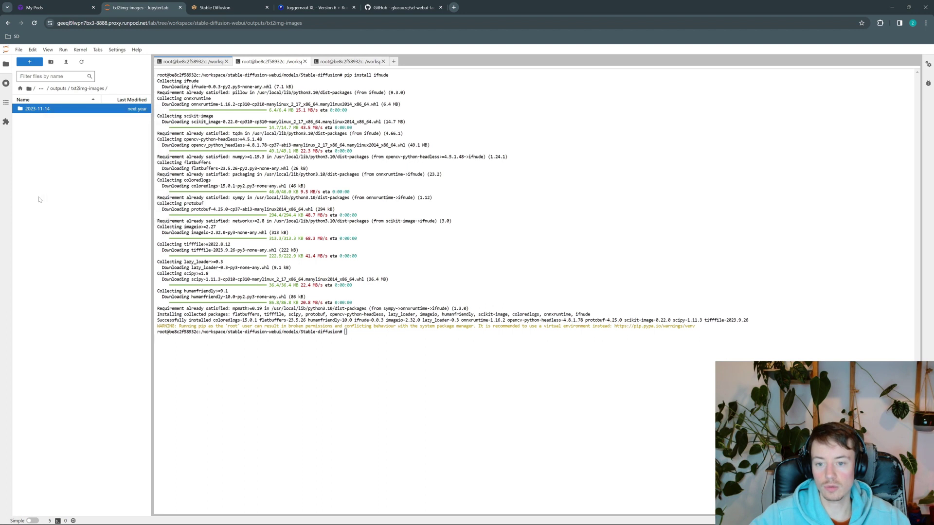
left_click(68, 129)
key("Escape")
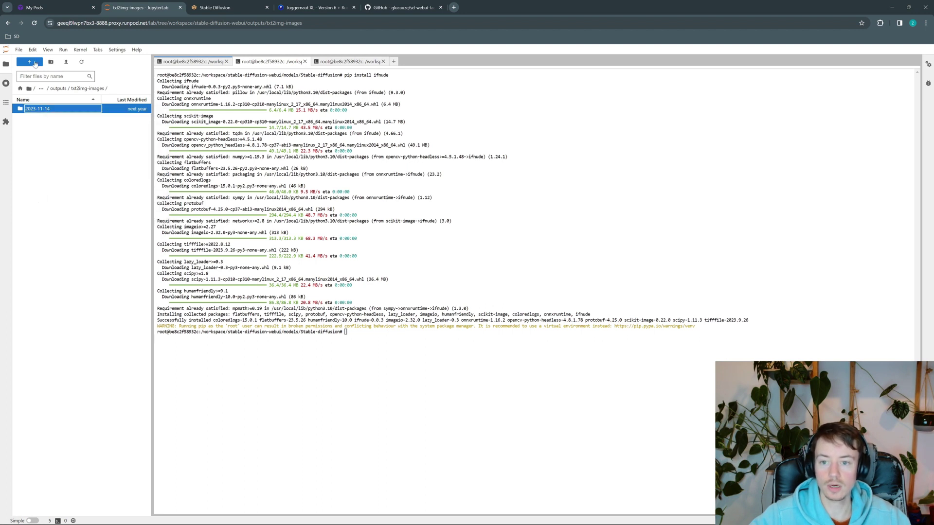
Step: Install jupyter-archive with pip in a new terminal and recheck the 2023-11-14 folder's available options
left_click(30, 62)
left_click(240, 273)
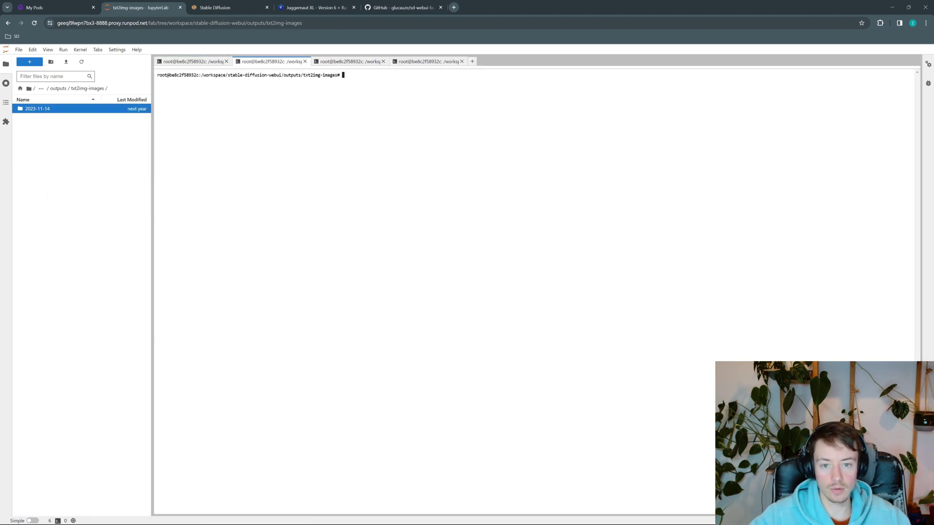
type("pip install jupyter-archive.")
key("Return")
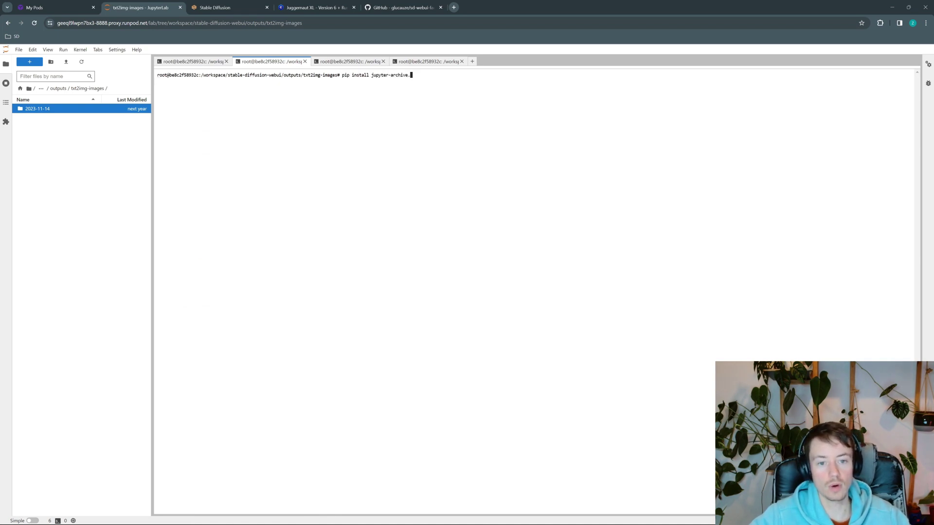
key("Return")
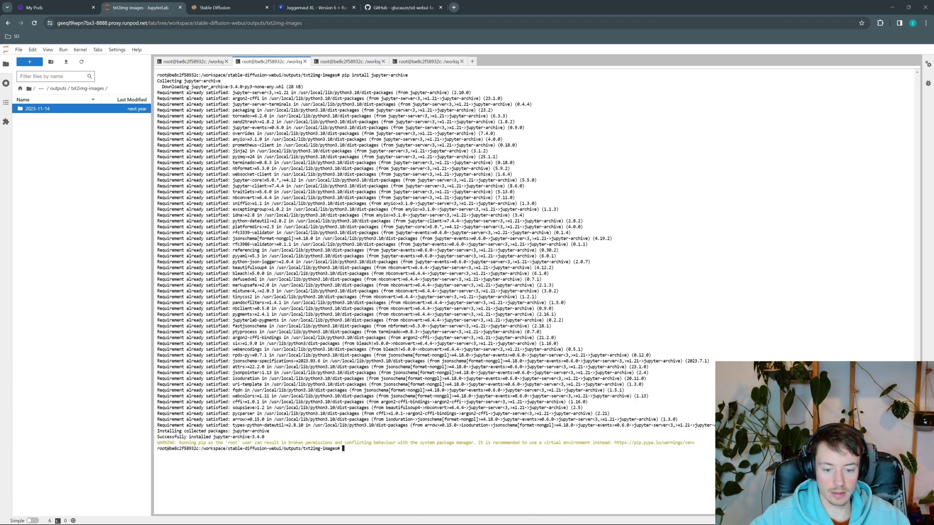
right_click(47, 109)
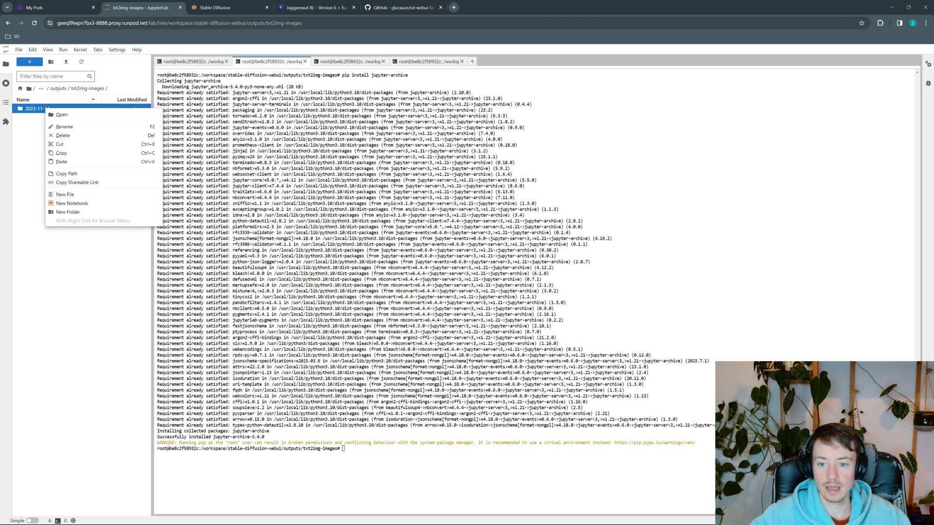
key("Escape")
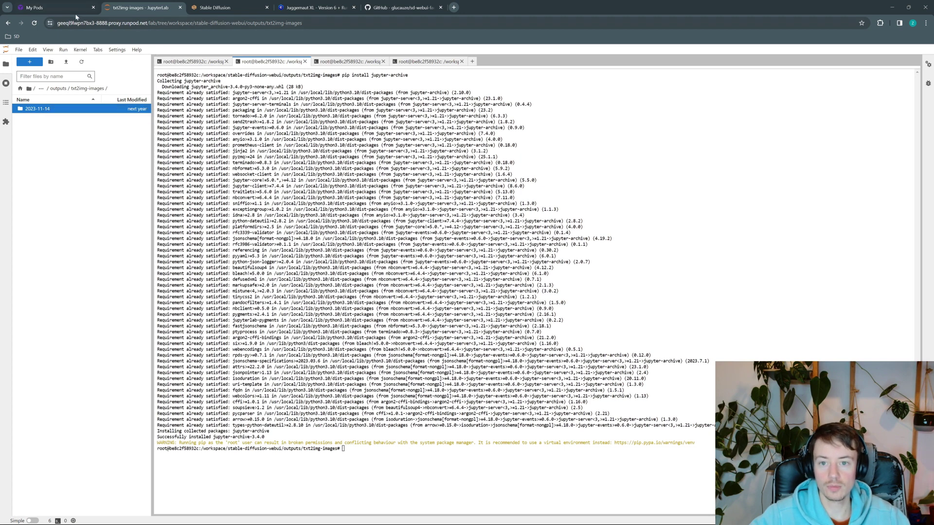
Step: Switch to RunPod's My Pods page, stop the Stable Diffusion Kohya_ss ComfyUI Ultimate pod, and check its volume path
left_click(57, 8)
left_click(148, 245)
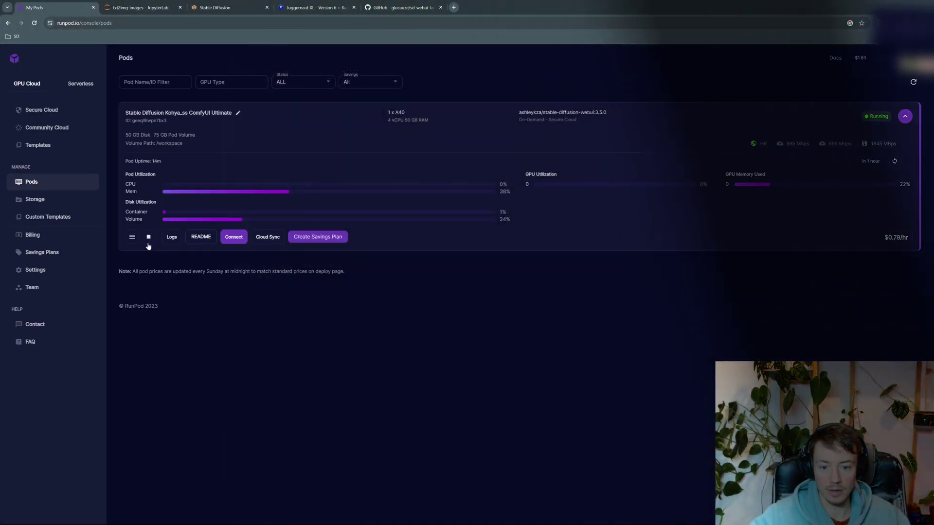
left_click(149, 237)
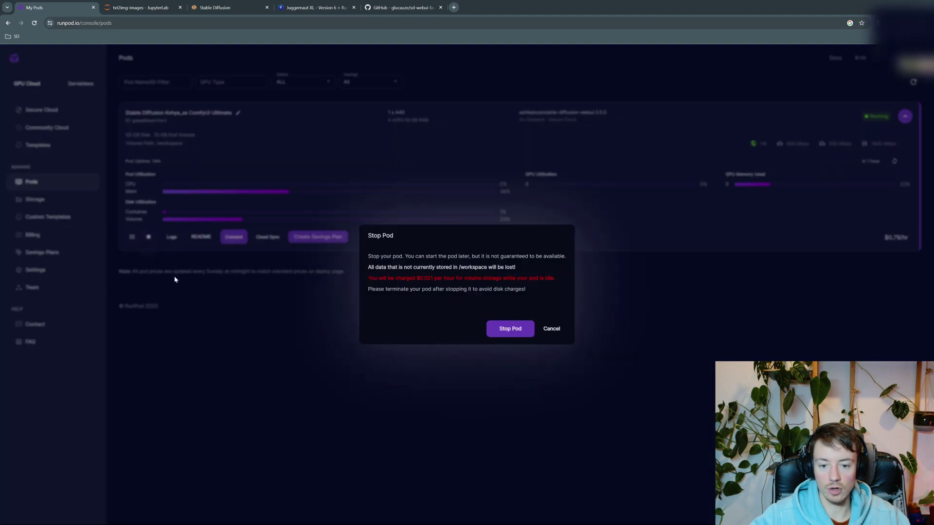
left_click(521, 329)
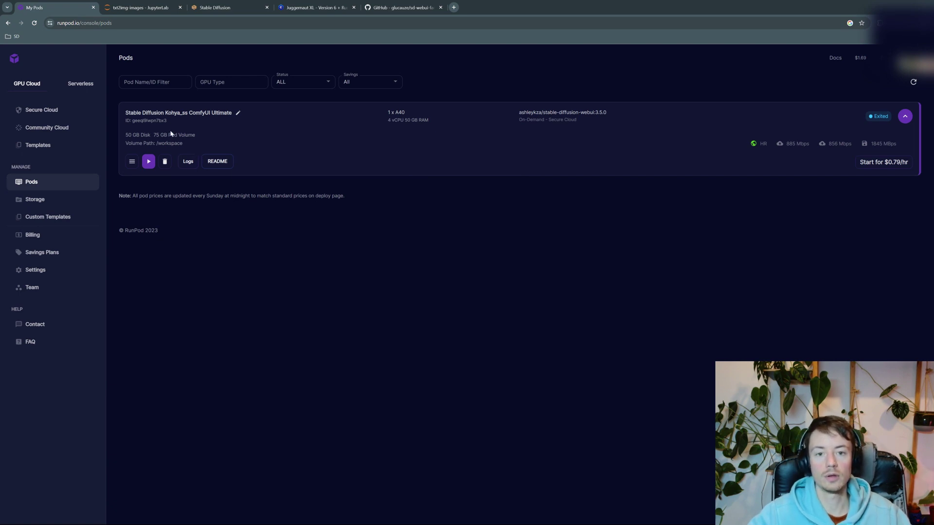
mouse_move(859, 62)
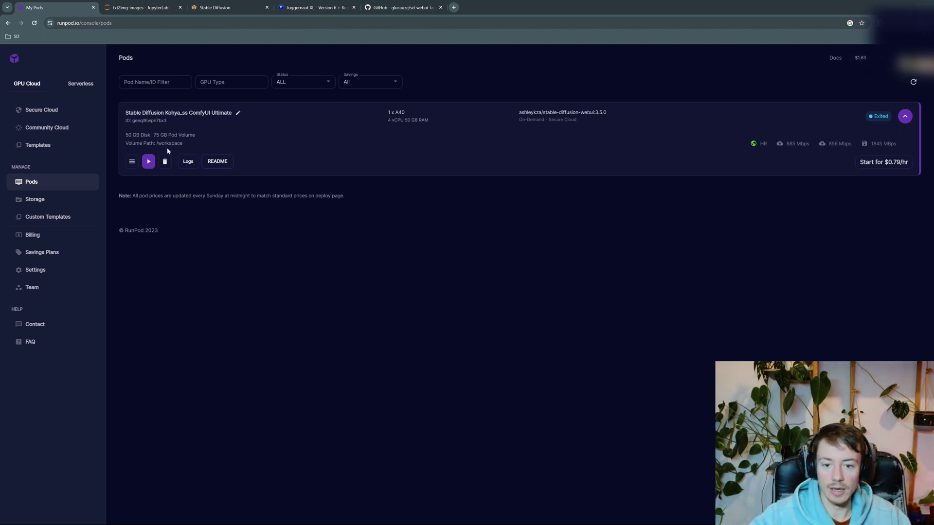
left_click_drag(156, 143, 197, 144)
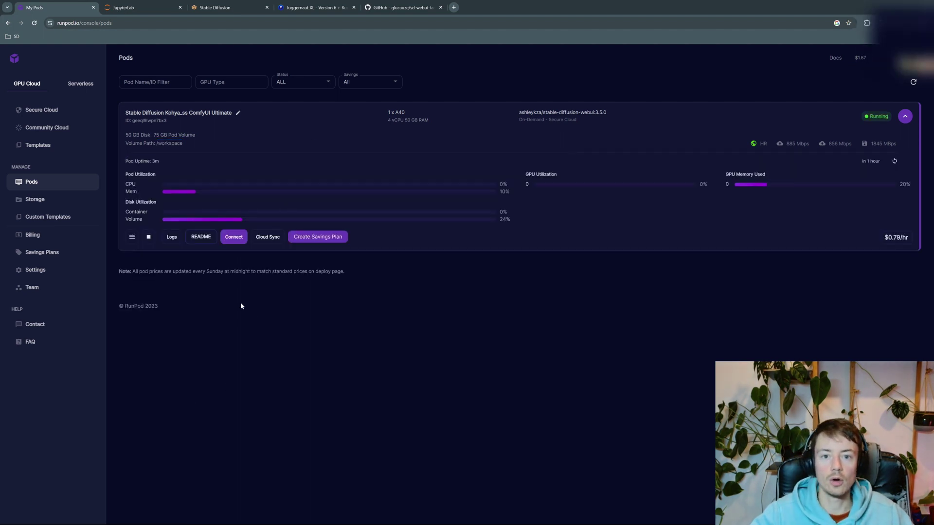
Step: Restart the running Stable Diffusion pod from RunPod and confirm the restart
left_click(132, 237)
left_click(119, 238)
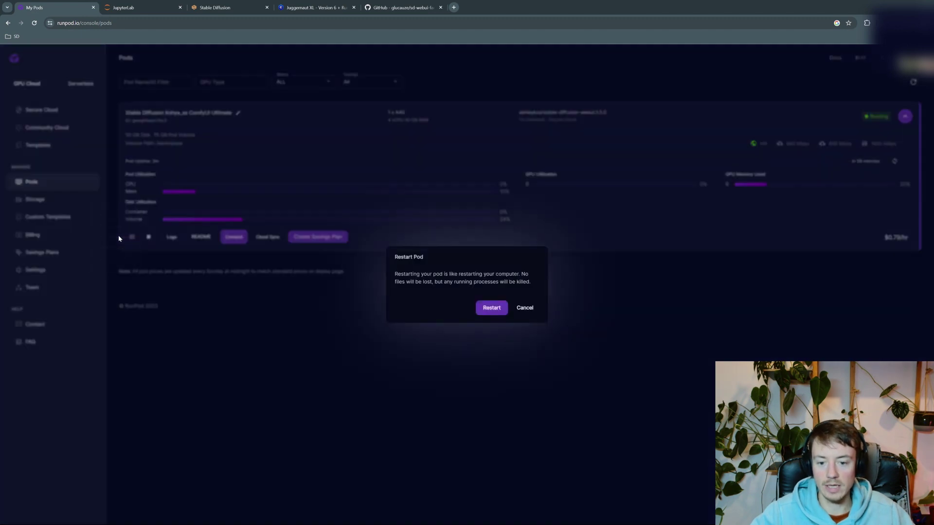
left_click(491, 307)
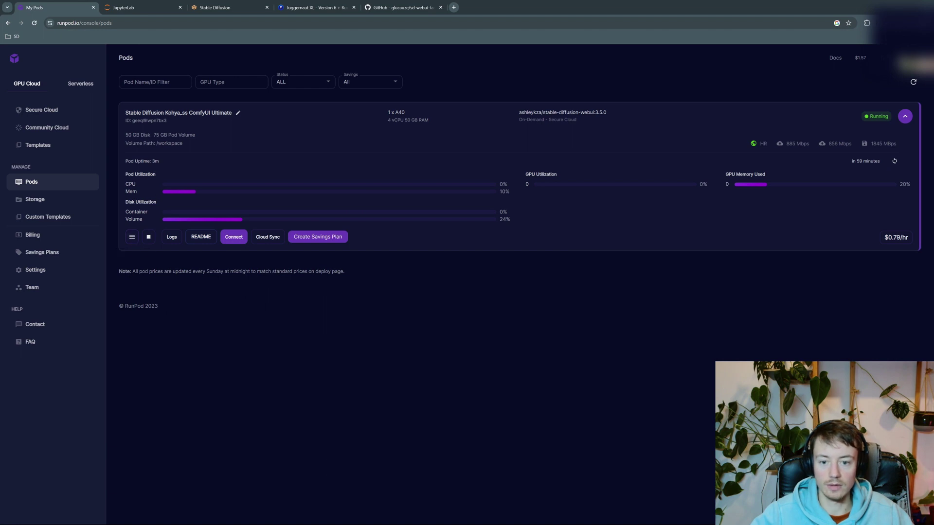
Step: Check the pod's uptime and read its system logs to follow the restart
left_click_drag(125, 161, 165, 163)
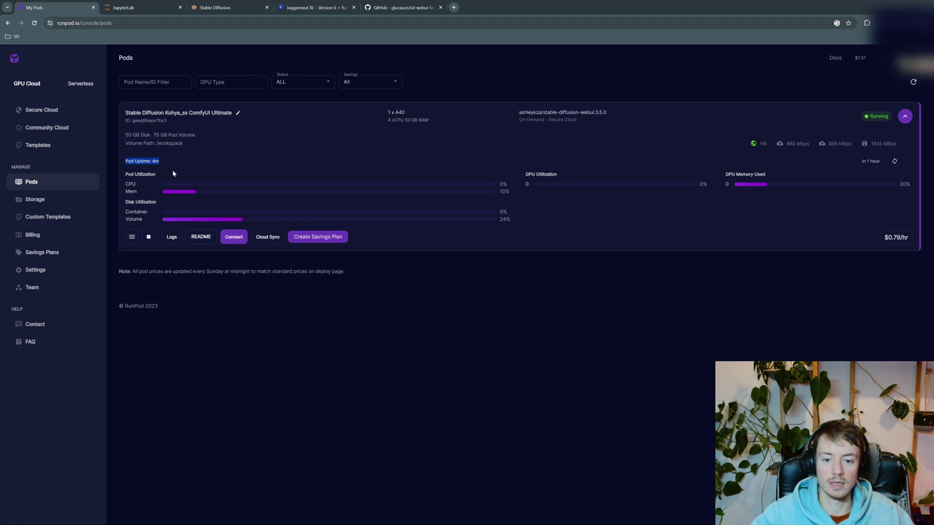
left_click(175, 167)
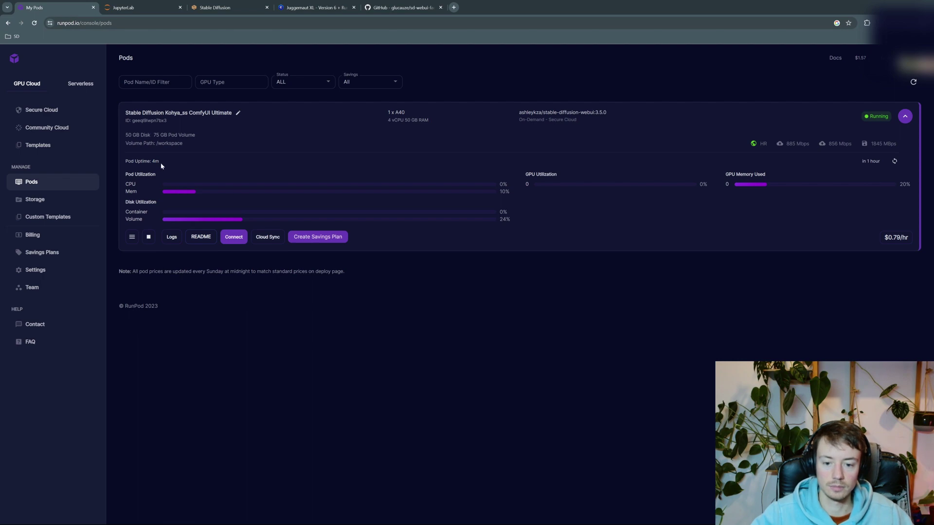
left_click(171, 237)
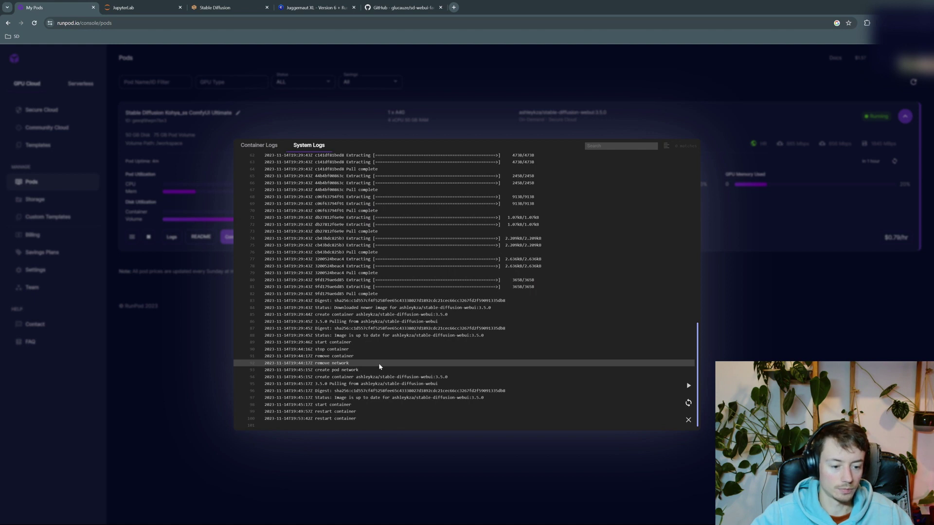
key("Escape")
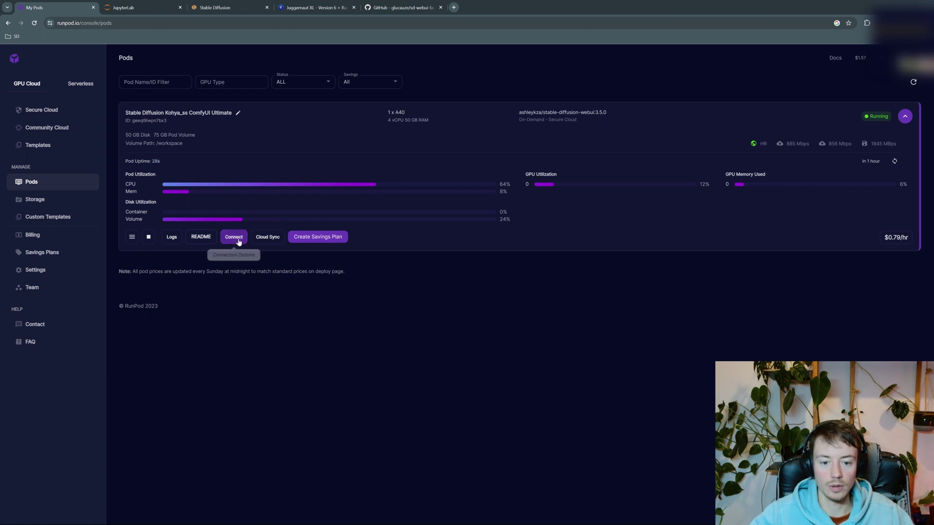
Step: Return to JupyterLab and download the txt2img-images folder in outputs as an archive
left_click(146, 7)
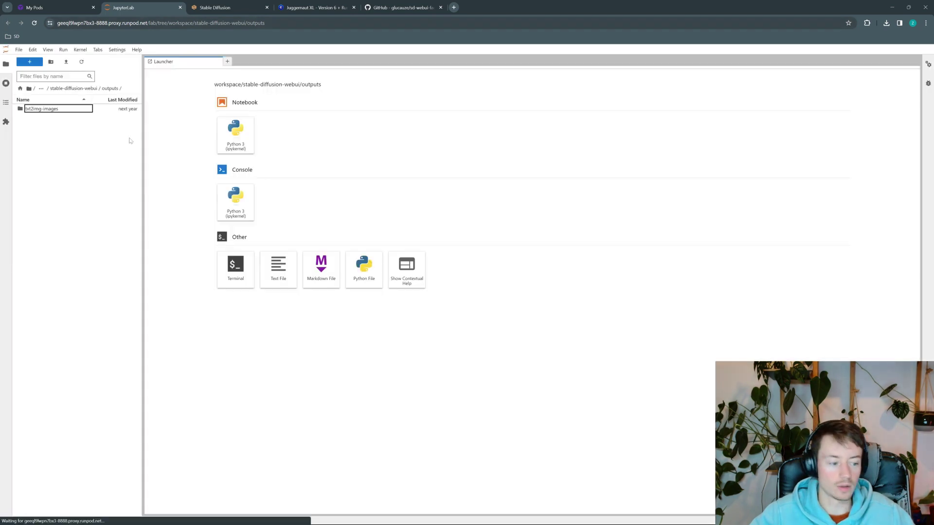
right_click(56, 110)
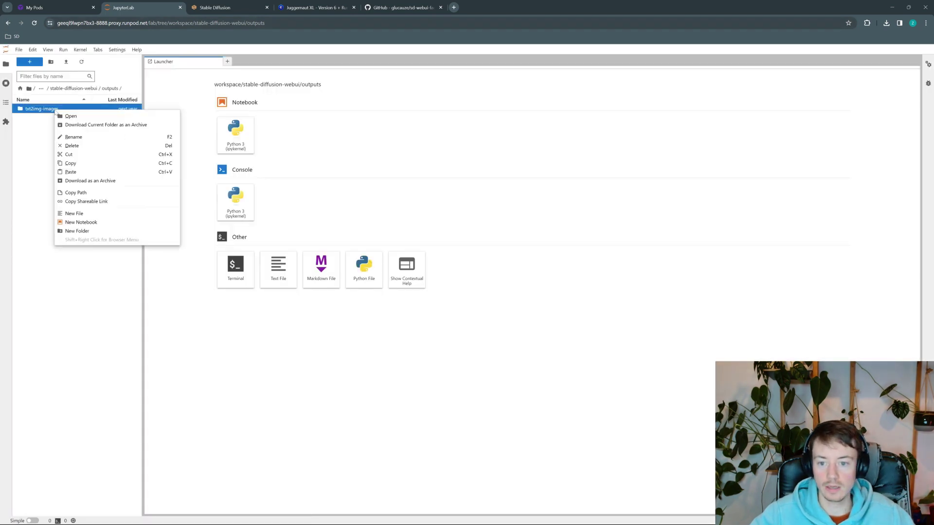
left_click(91, 181)
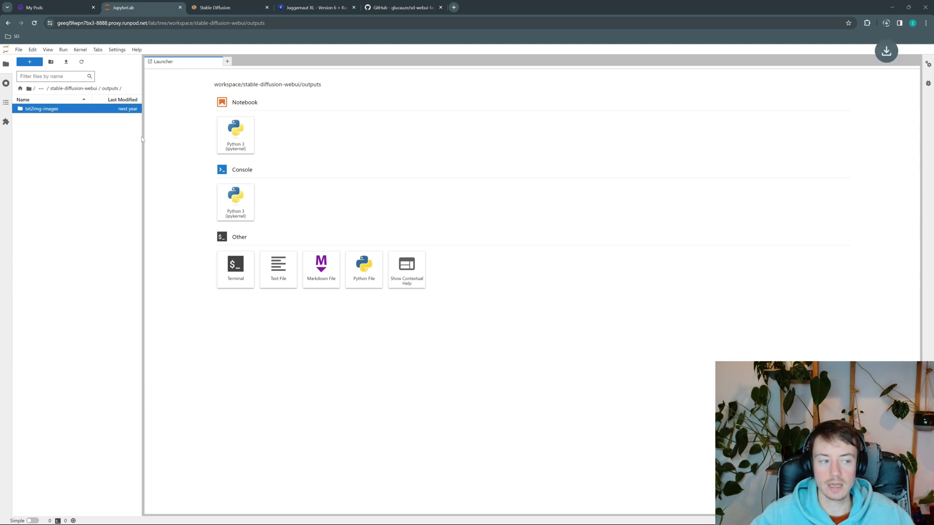